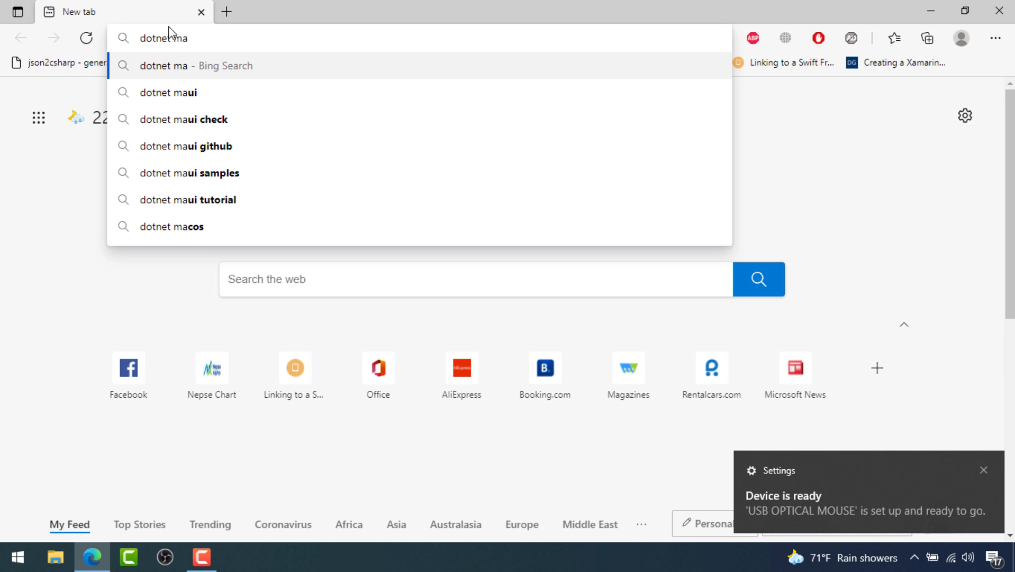
# Search Bing for 'dotnet maui', open the dotnet/maui GitHub repo, and follow its wiki's Installation Guide
pyautogui.write('ui')
pyautogui.press('Return')
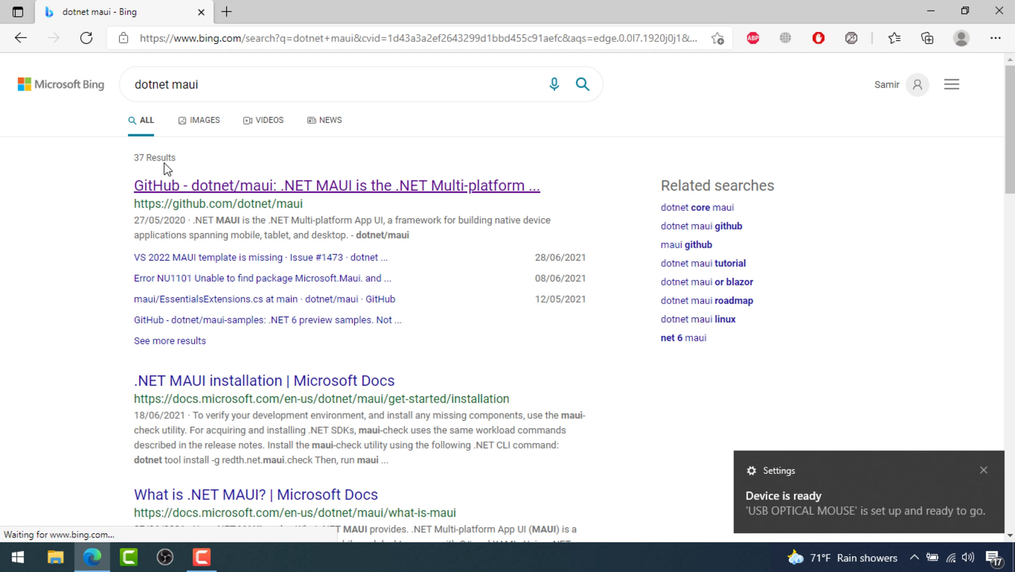
pyautogui.click(249, 188)
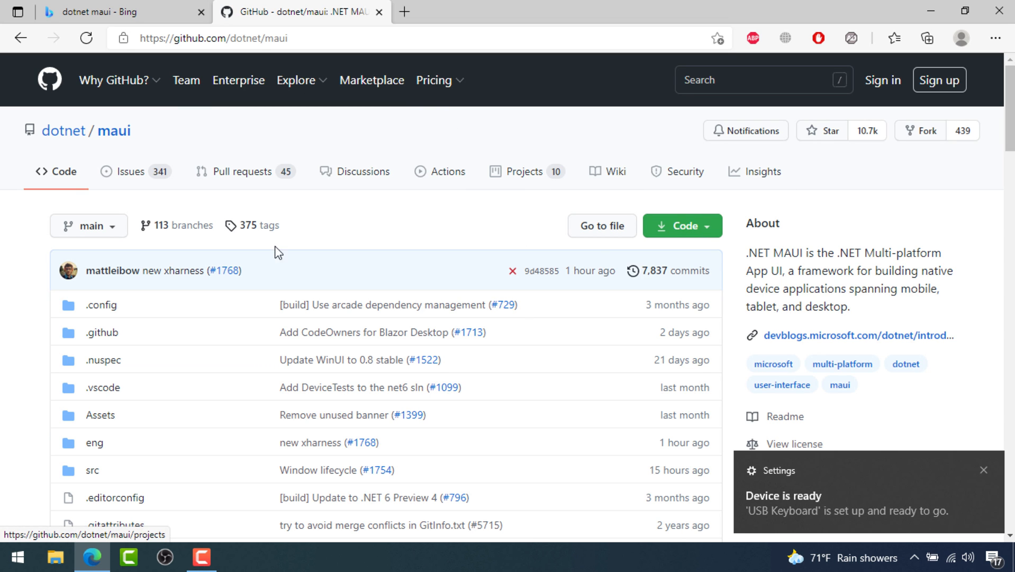
pyautogui.scroll(-4, 522, 204)
pyautogui.scroll(5, 529, 254)
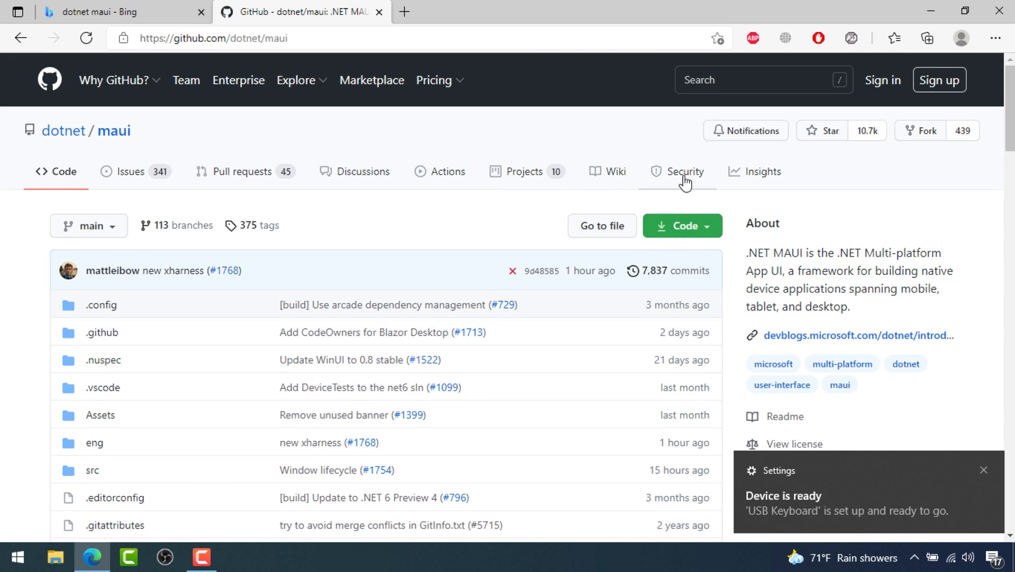
pyautogui.click(593, 180)
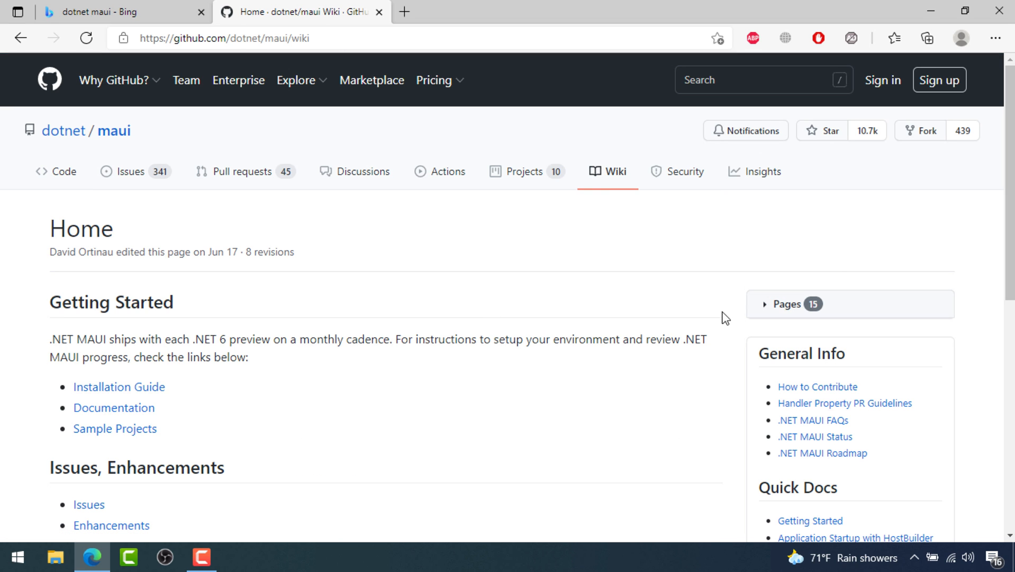
pyautogui.click(123, 386)
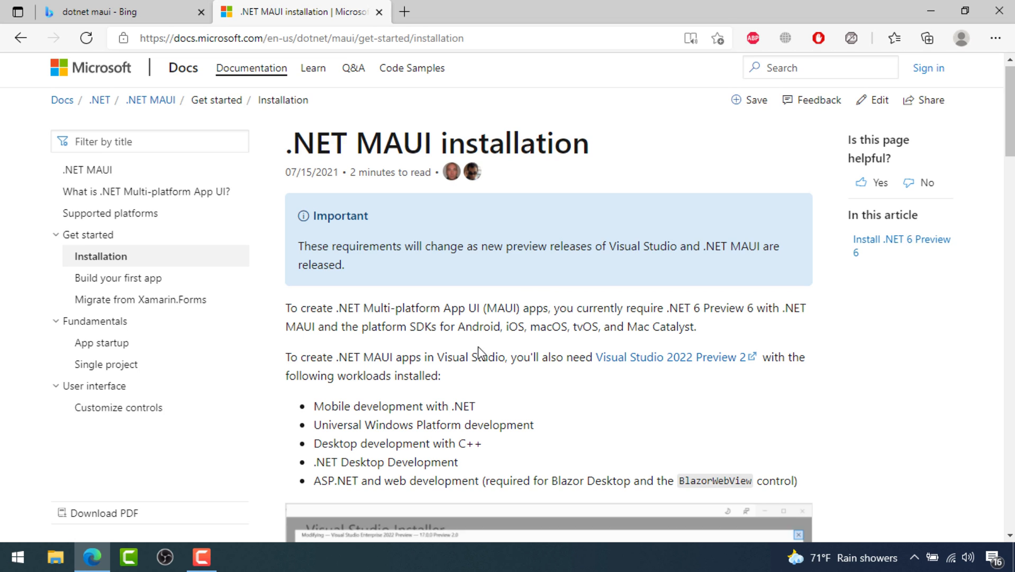
pyautogui.scroll(-2, 439, 324)
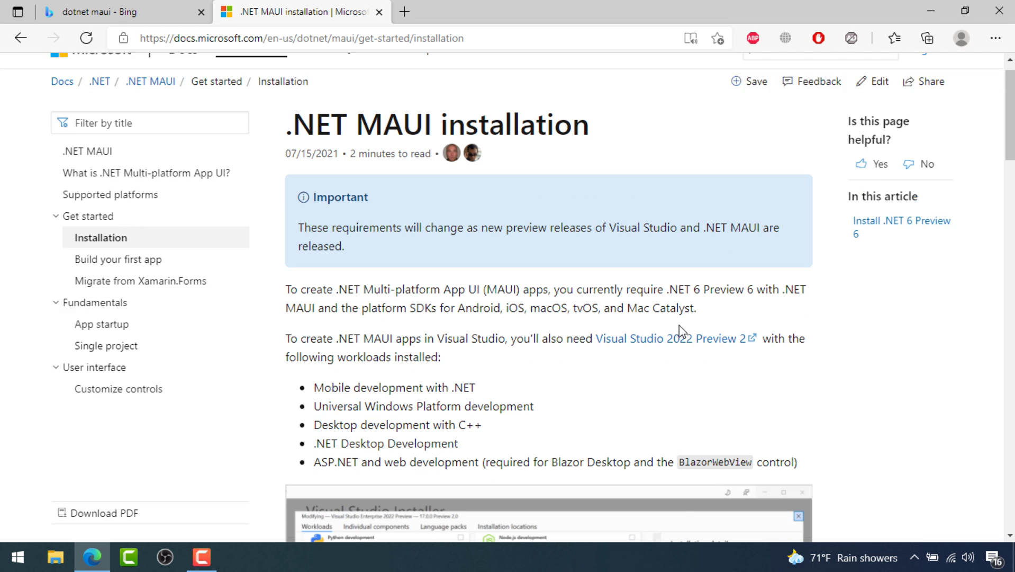
pyautogui.scroll(-4, 665, 324)
pyautogui.scroll(4, 677, 318)
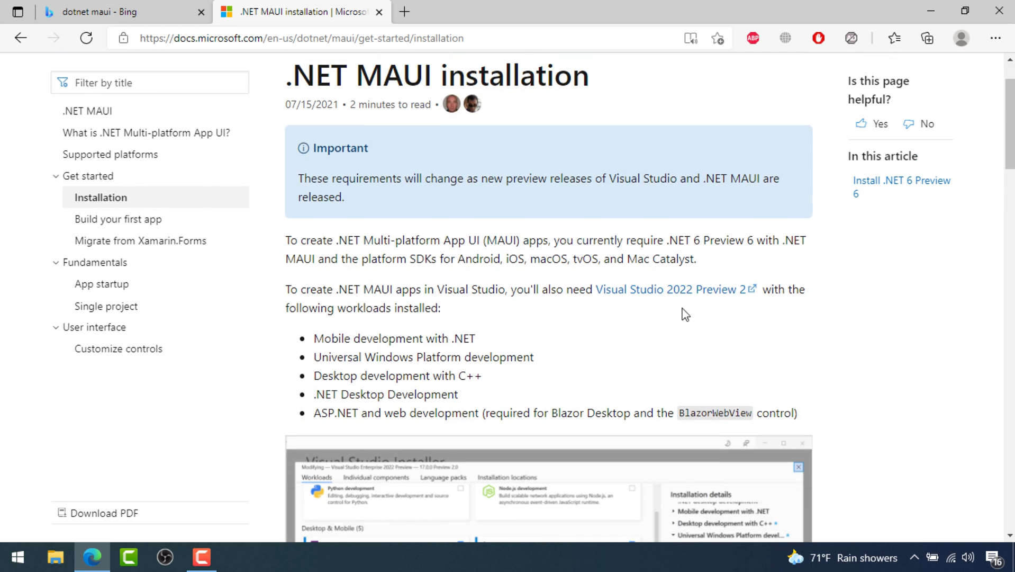
pyautogui.scroll(-3, 594, 424)
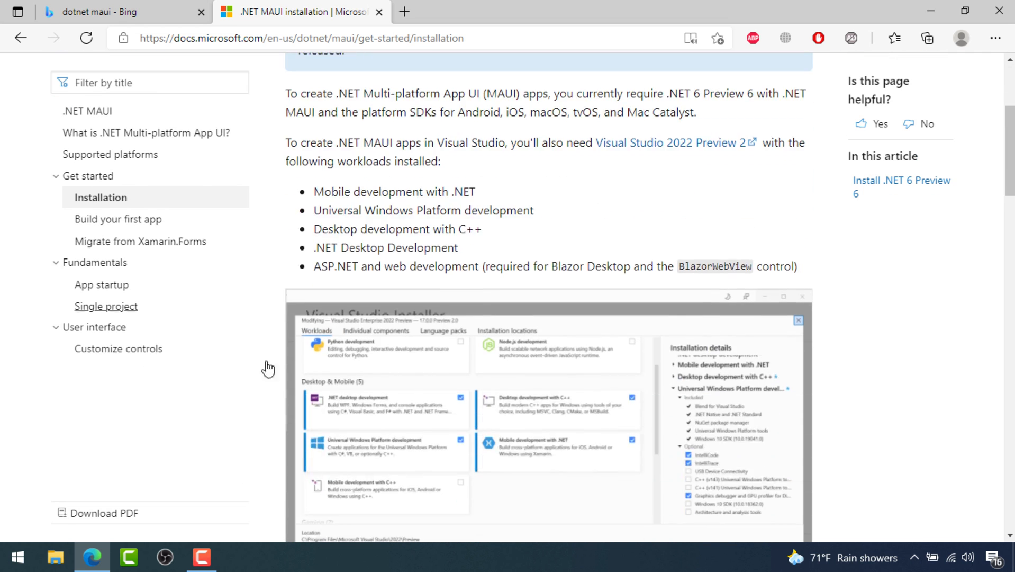
pyautogui.scroll(3, 659, 271)
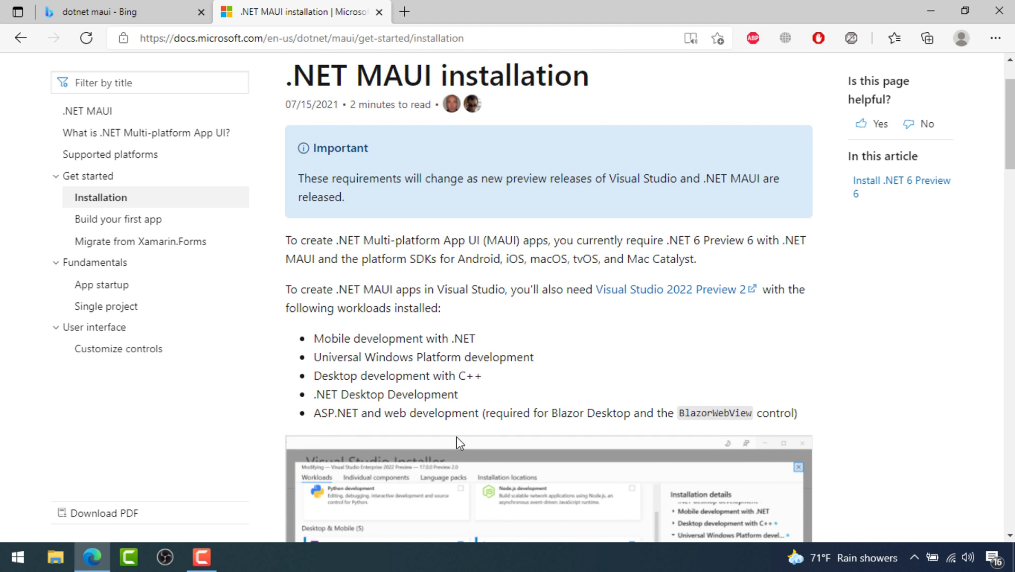
pyautogui.scroll(-10, 612, 346)
pyautogui.scroll(-2, 513, 228)
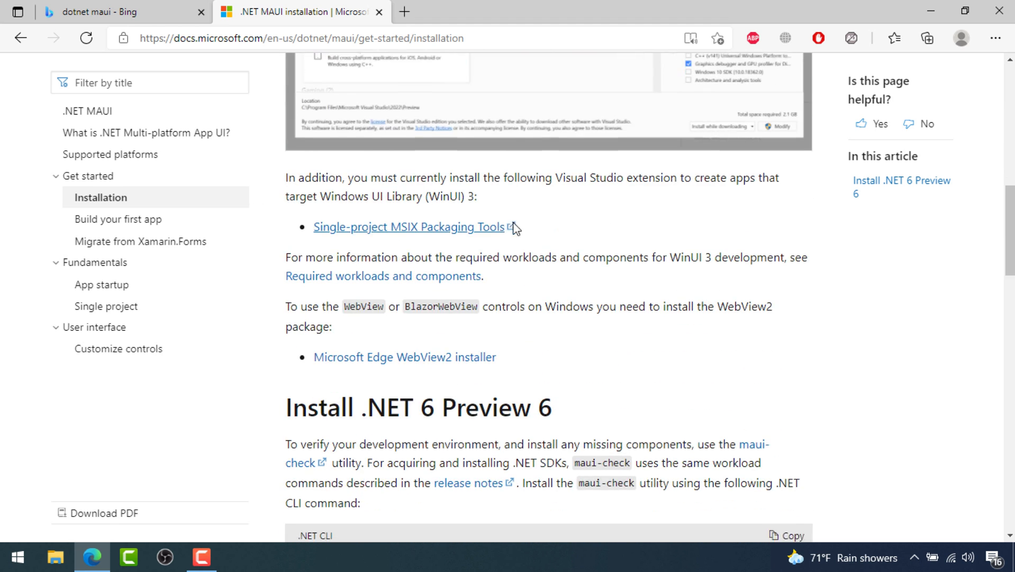
pyautogui.scroll(-4, 497, 313)
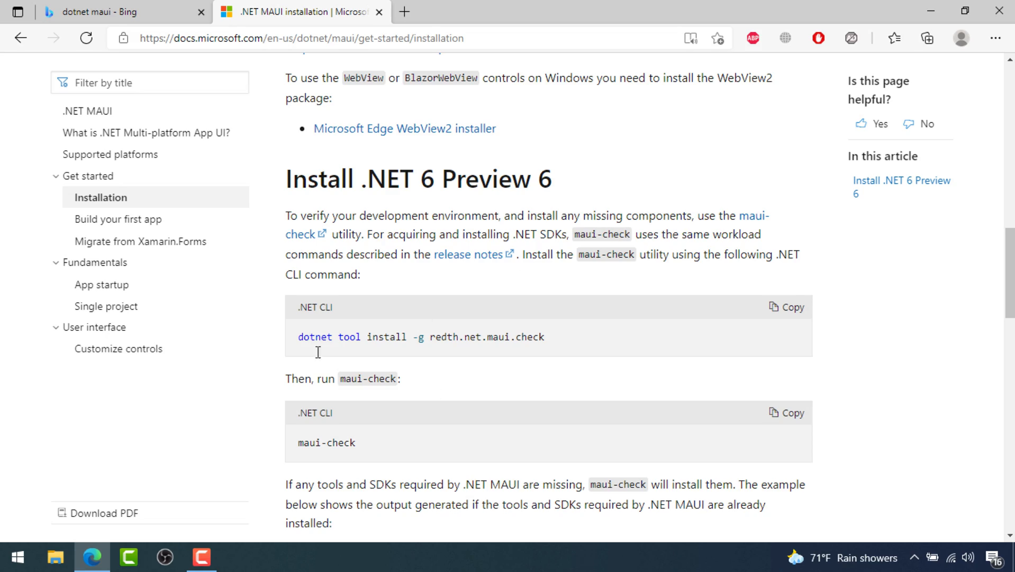
pyautogui.scroll(-15, 318, 352)
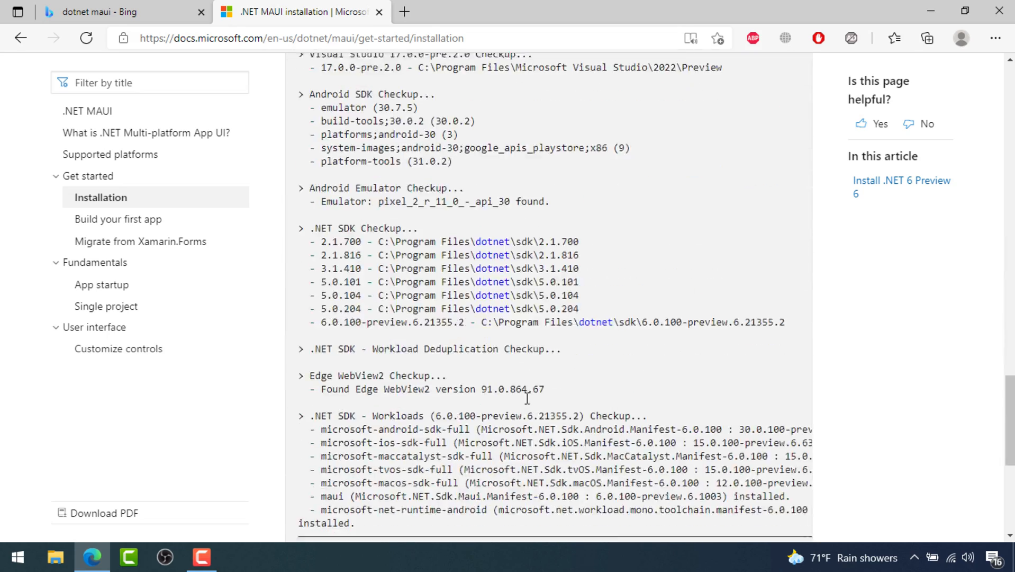
pyautogui.scroll(-5, 509, 370)
pyautogui.scroll(18, 469, 320)
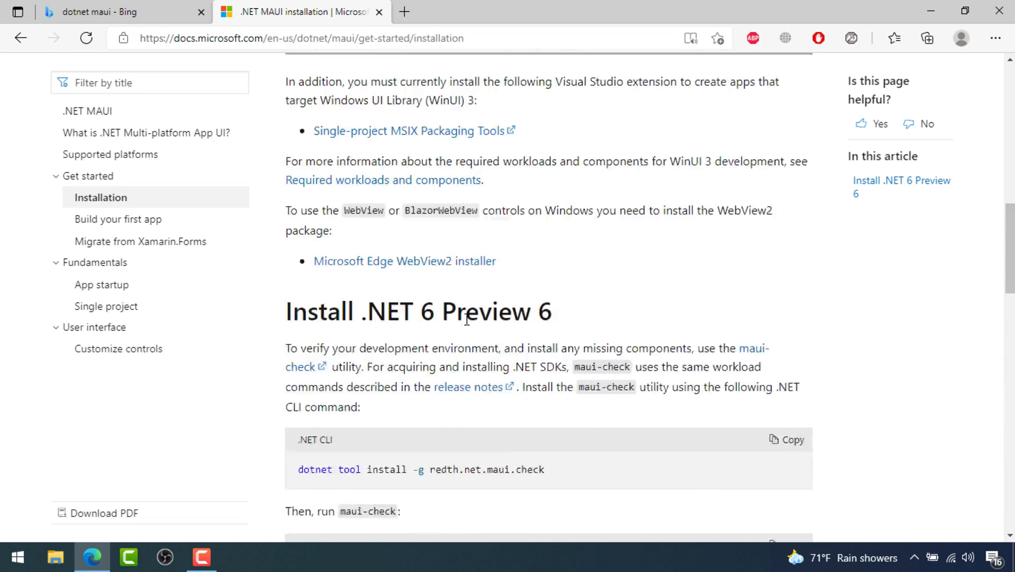
pyautogui.scroll(10, 465, 323)
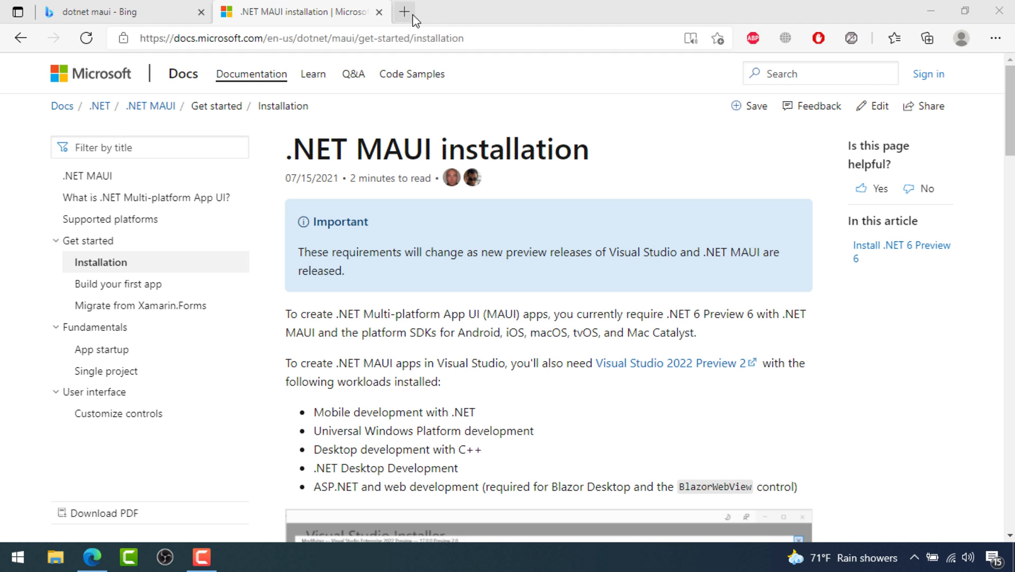
# Search the web for 'visual studio 2022' in a new browser tab
pyautogui.click(412, 15)
pyautogui.write('visual studio 22')
pyautogui.press('BackSpace')
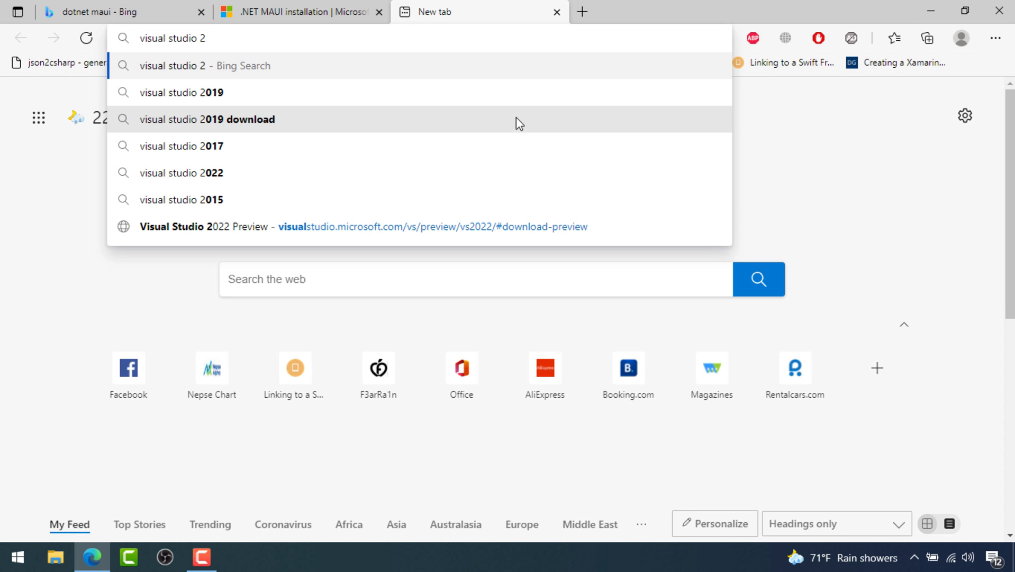
pyautogui.write('022')
pyautogui.press('Return')
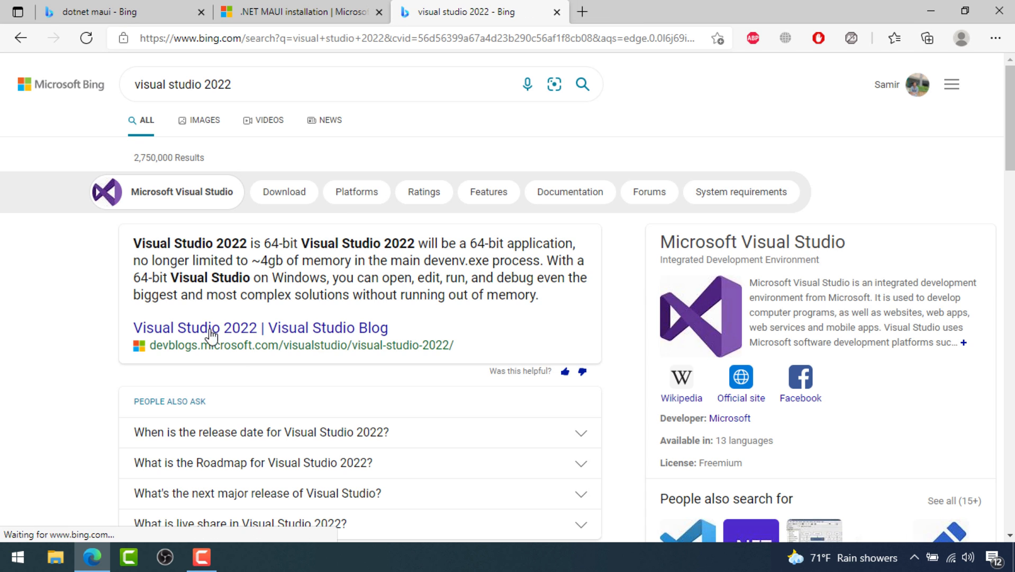
# Download the Visual Studio 2022 Community Preview installer from the Preview page and run it
pyautogui.scroll(-5, 212, 335)
pyautogui.click(265, 295)
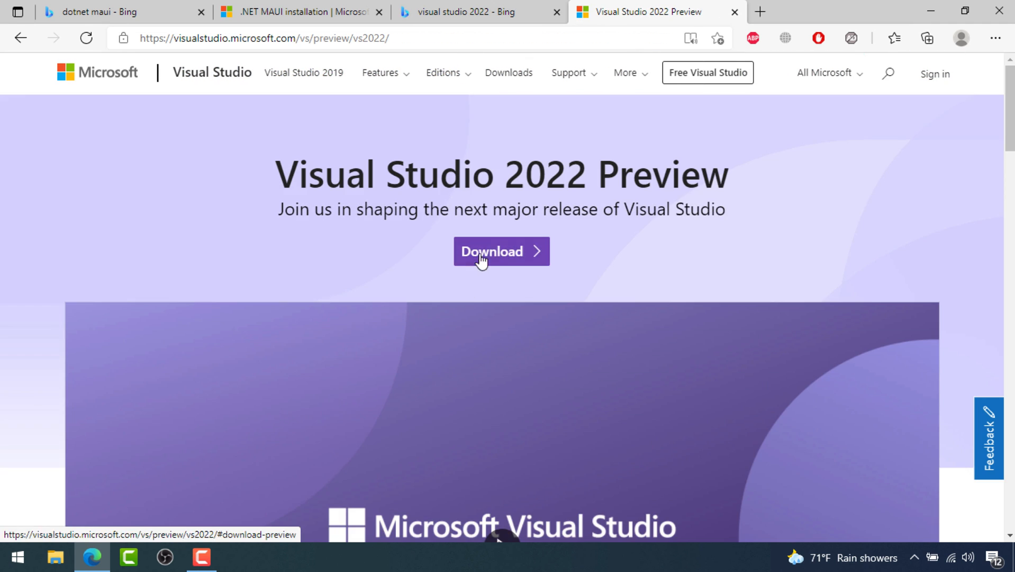
pyautogui.click(480, 257)
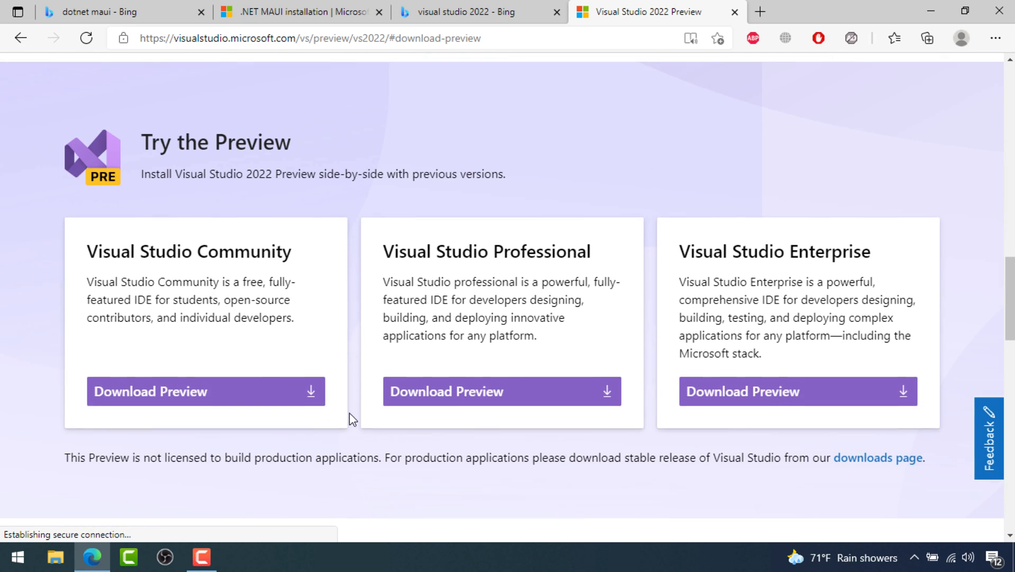
pyautogui.click(205, 392)
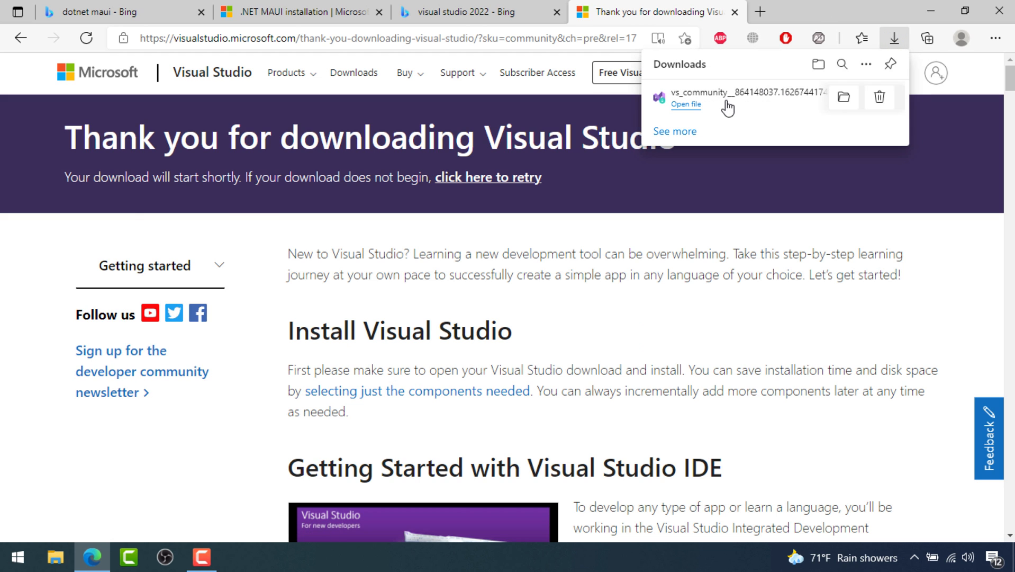
pyautogui.click(688, 105)
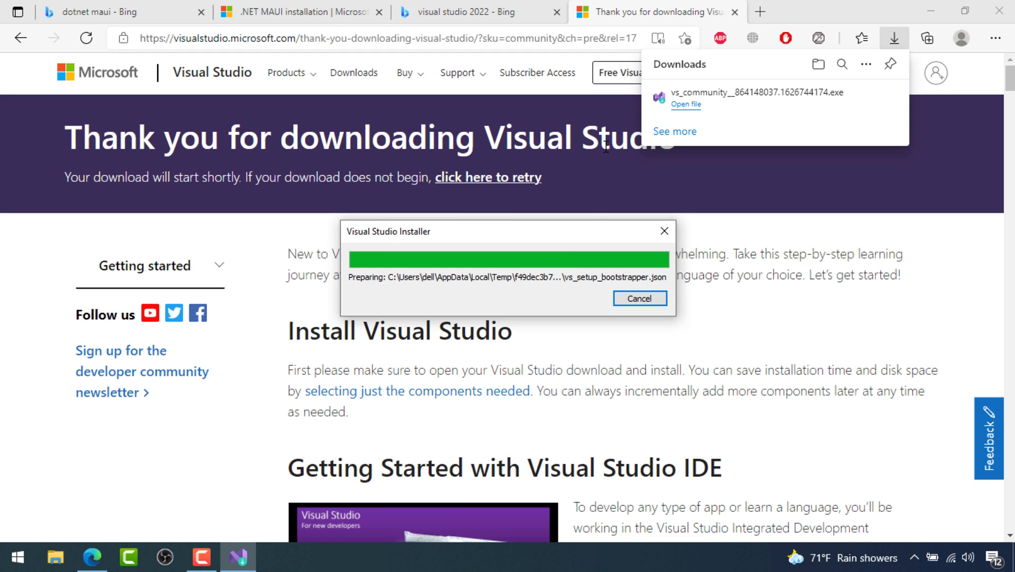
# Tick the .NET desktop, Desktop C++, UWP and Mobile development with .NET workloads, then return to Edge's results
pyautogui.click(629, 352)
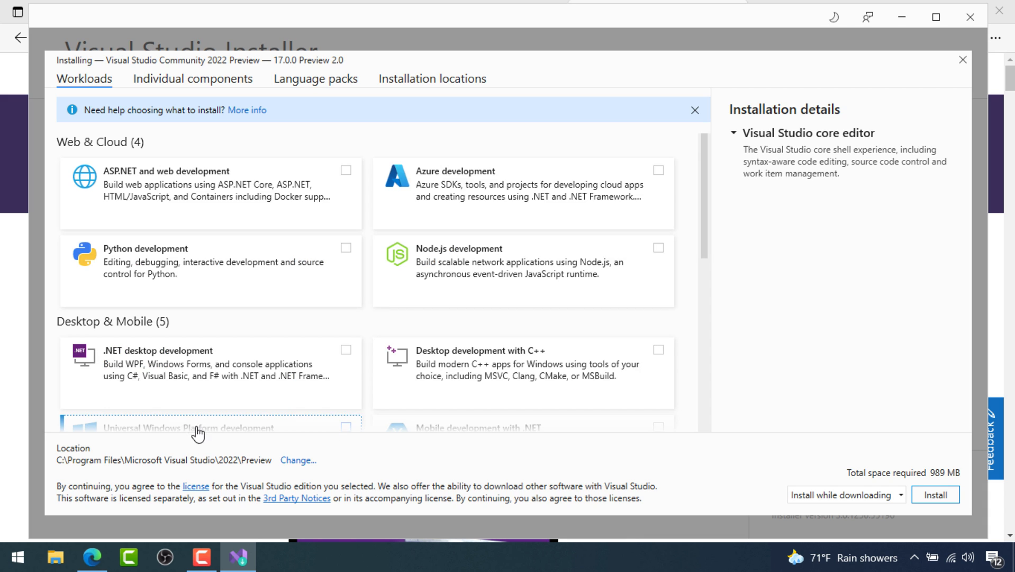
pyautogui.scroll(-2, 389, 295)
pyautogui.scroll(-1, 288, 261)
pyautogui.click(218, 196)
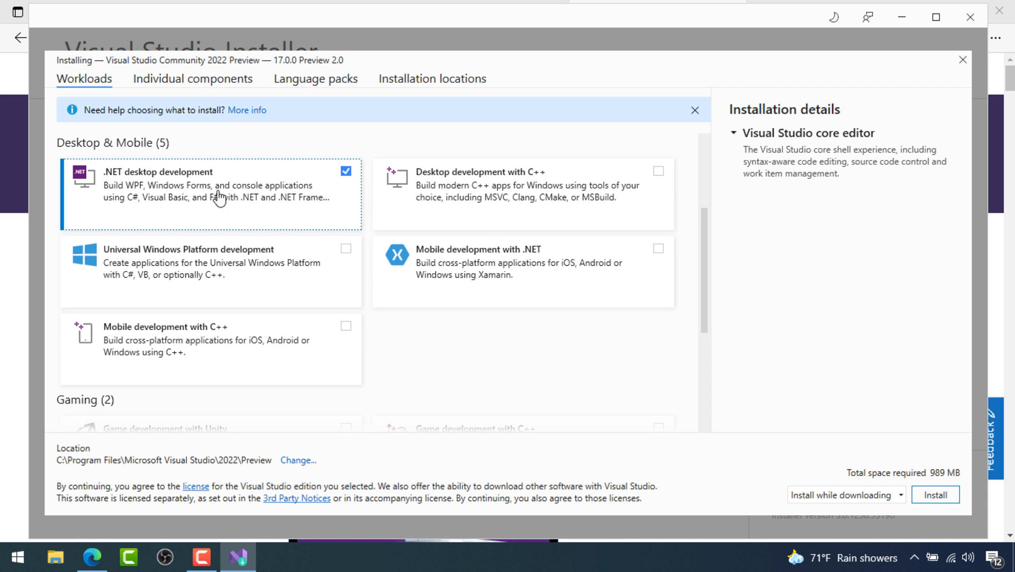
pyautogui.click(477, 196)
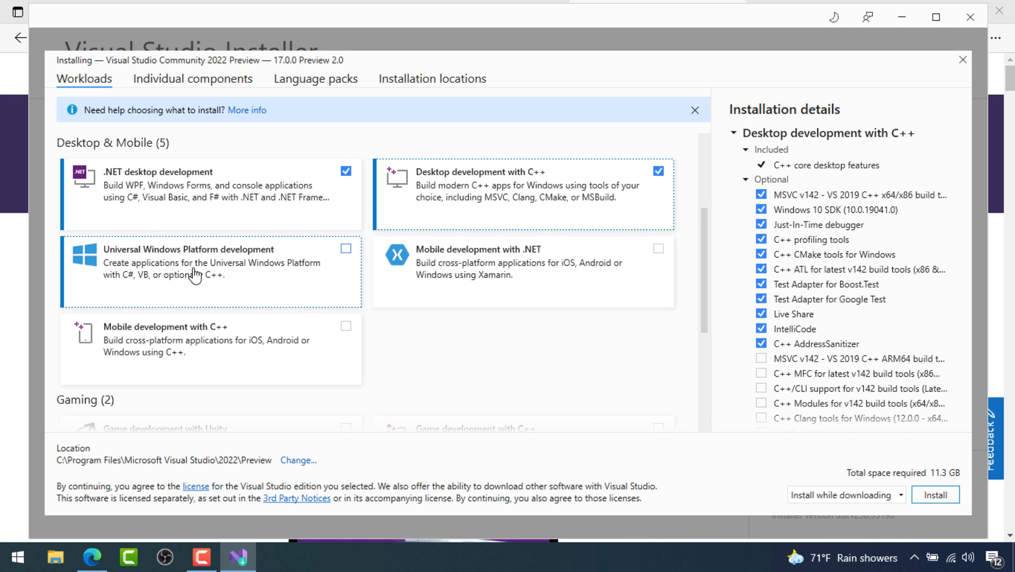
pyautogui.click(272, 246)
pyautogui.click(453, 267)
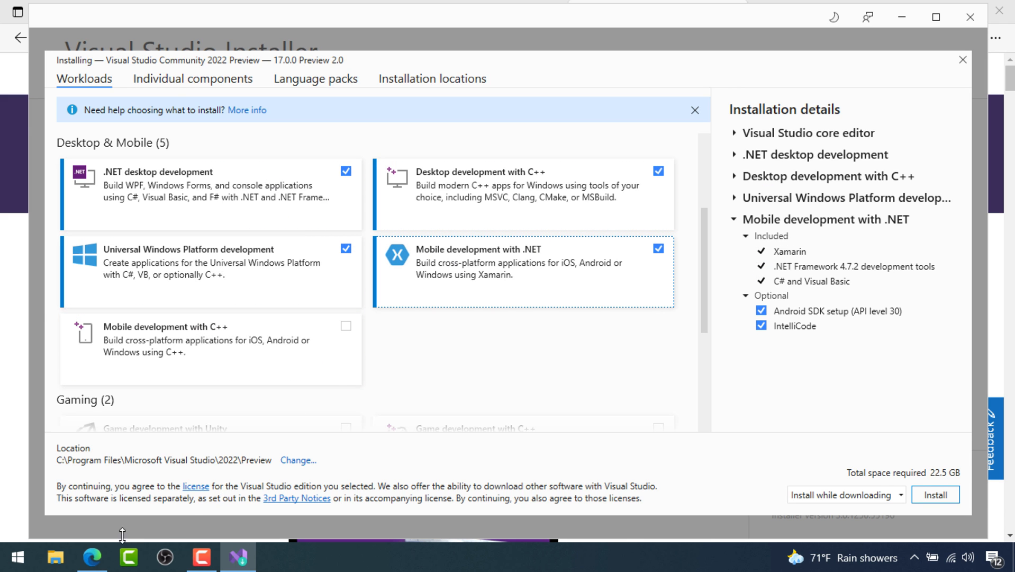
pyautogui.click(92, 556)
pyautogui.click(454, 14)
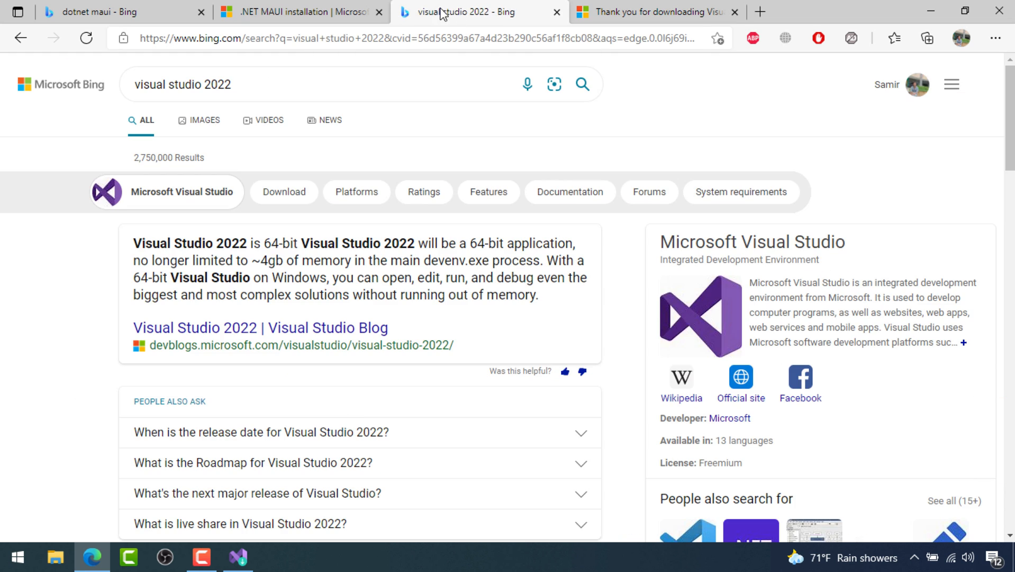
# Highlight the article's paragraph requiring the Single-project MSIX Packaging Tools extension for WinUI 3
pyautogui.click(289, 11)
pyautogui.scroll(-3, 551, 196)
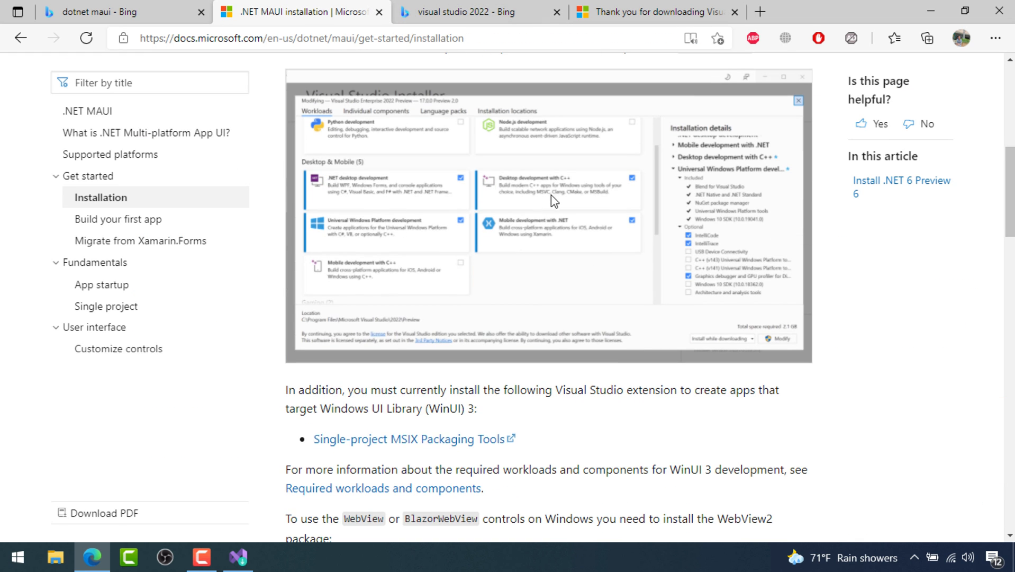
pyautogui.scroll(-3, 439, 286)
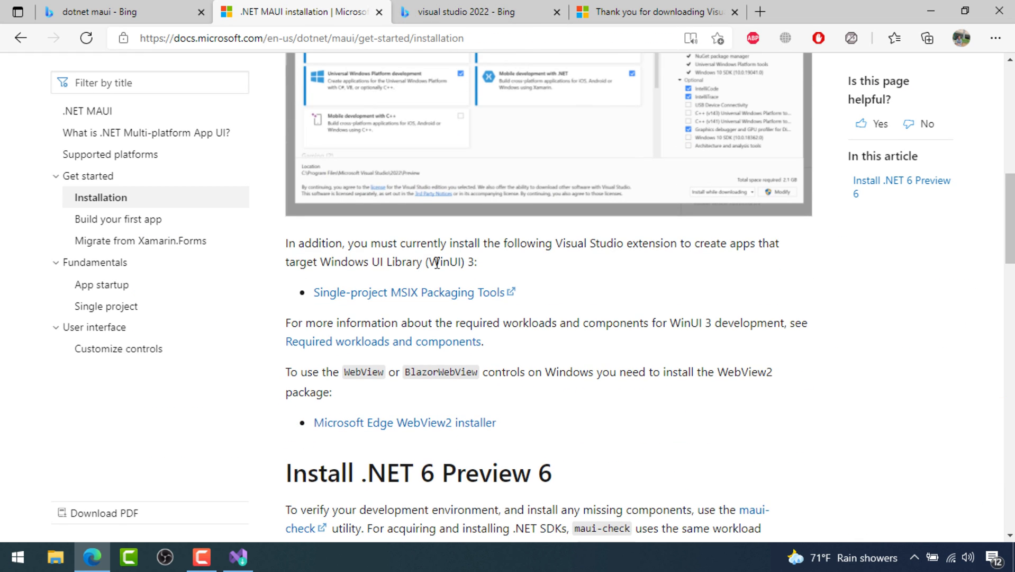
pyautogui.moveTo(277, 246); pyautogui.dragTo(492, 263)
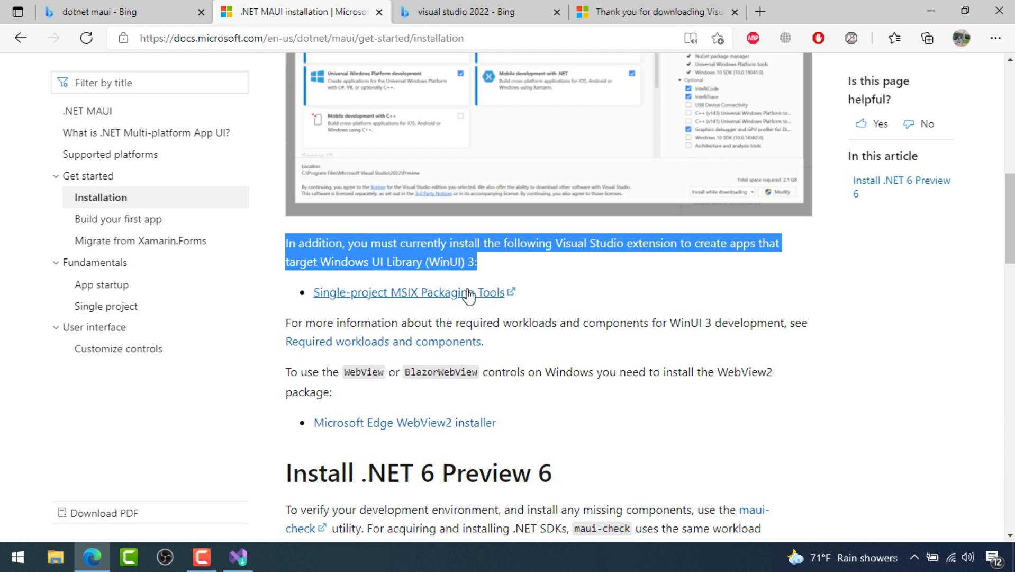
# Install Visual Studio 2022 Preview with the four selected Desktop & Mobile workloads
pyautogui.click(238, 556)
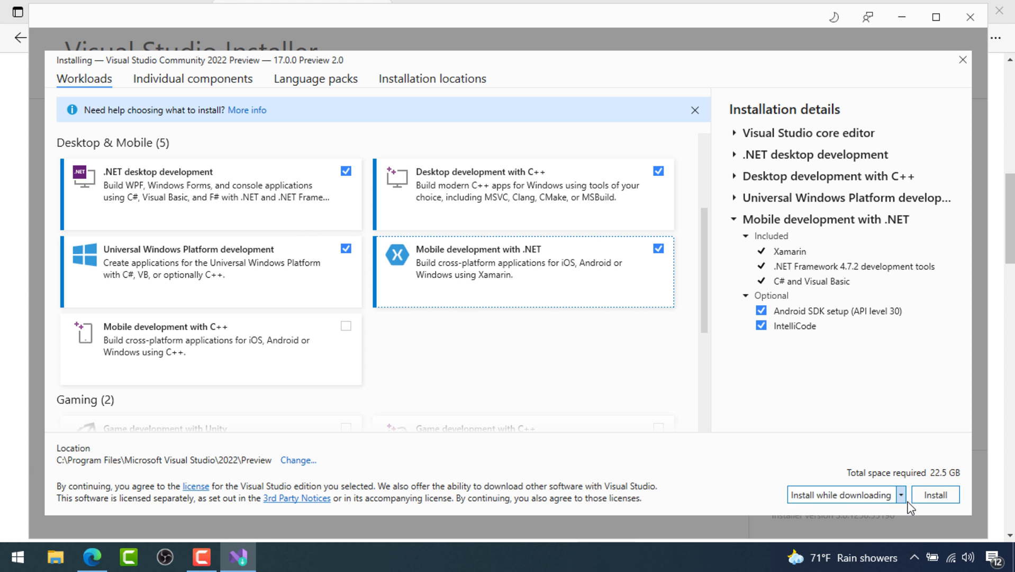
pyautogui.click(933, 495)
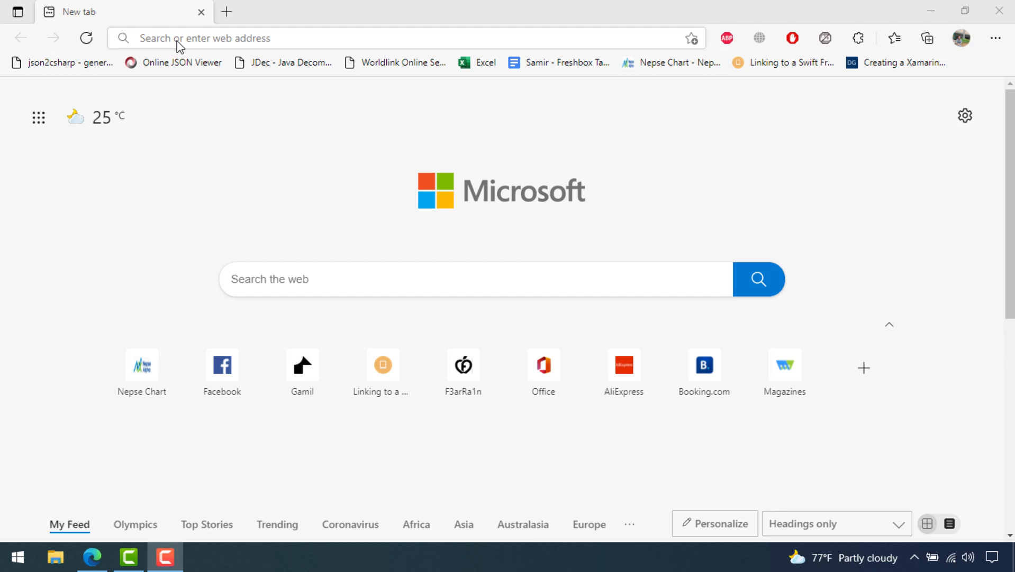
pyautogui.click(177, 39)
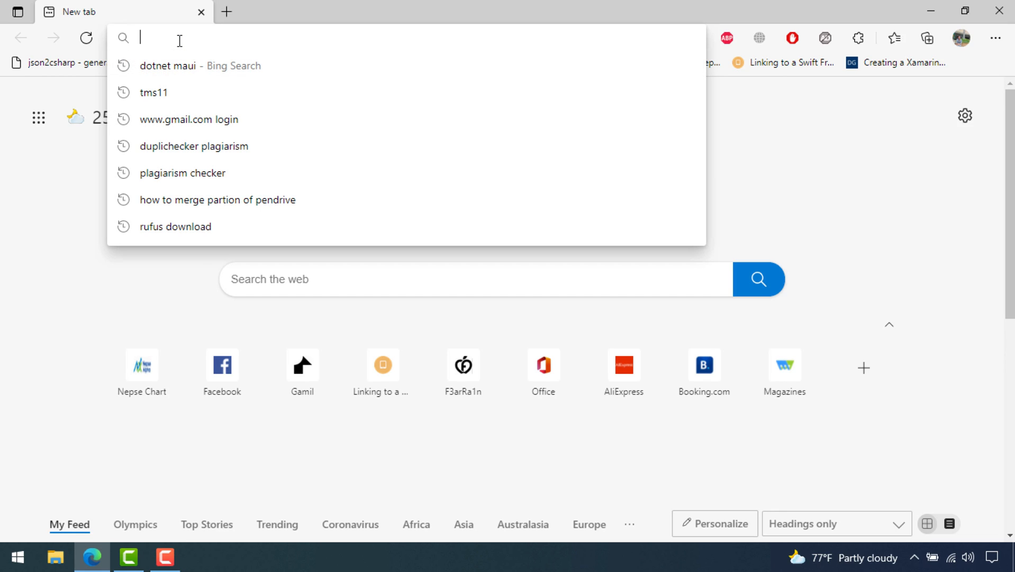
# Search 'dotnet maui' again and reach the .NET MAUI installation guide via the GitHub wiki
pyautogui.click(174, 74)
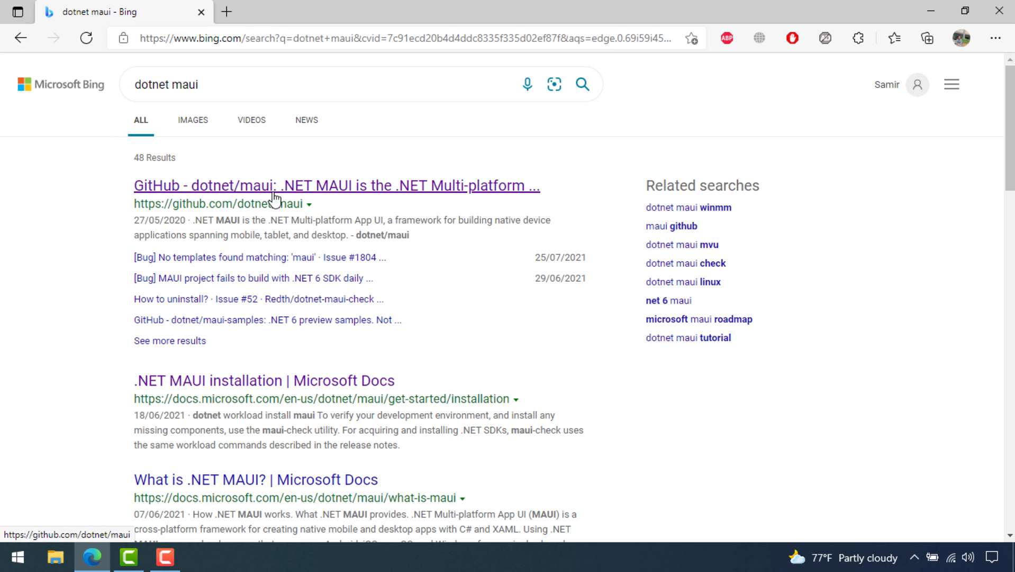
pyautogui.click(274, 194)
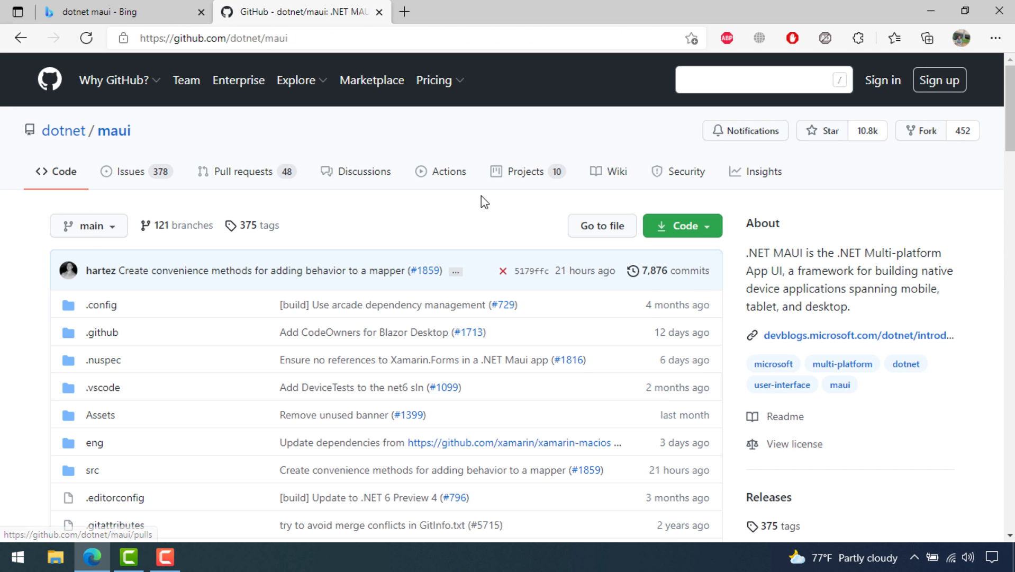
pyautogui.click(614, 178)
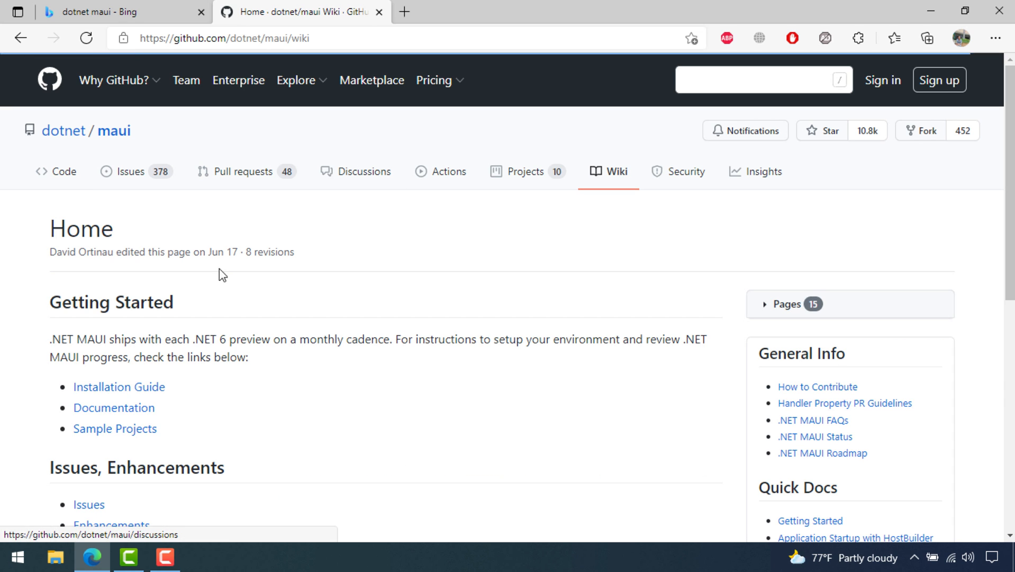
pyautogui.click(127, 389)
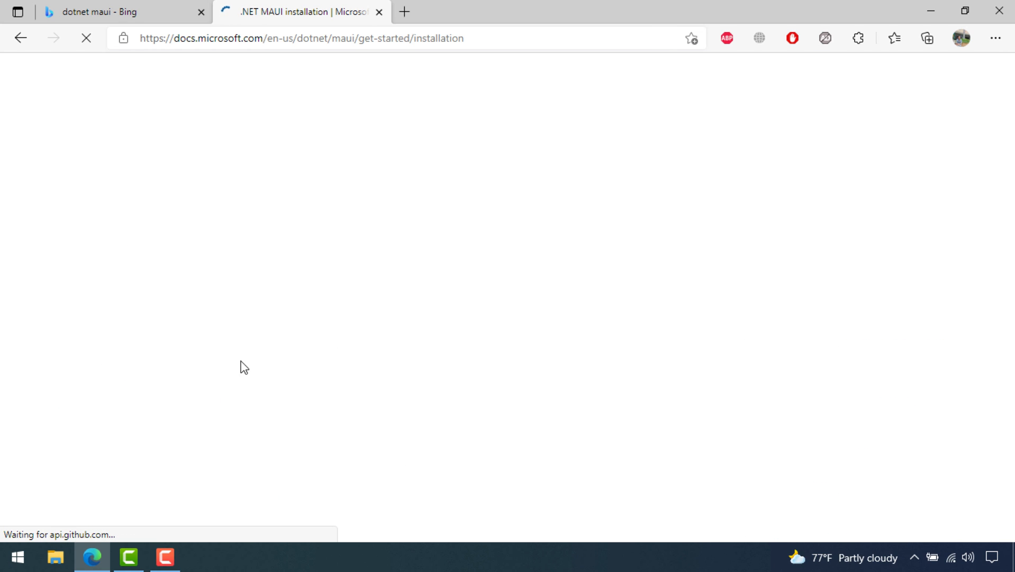
pyautogui.scroll(-5, 337, 155)
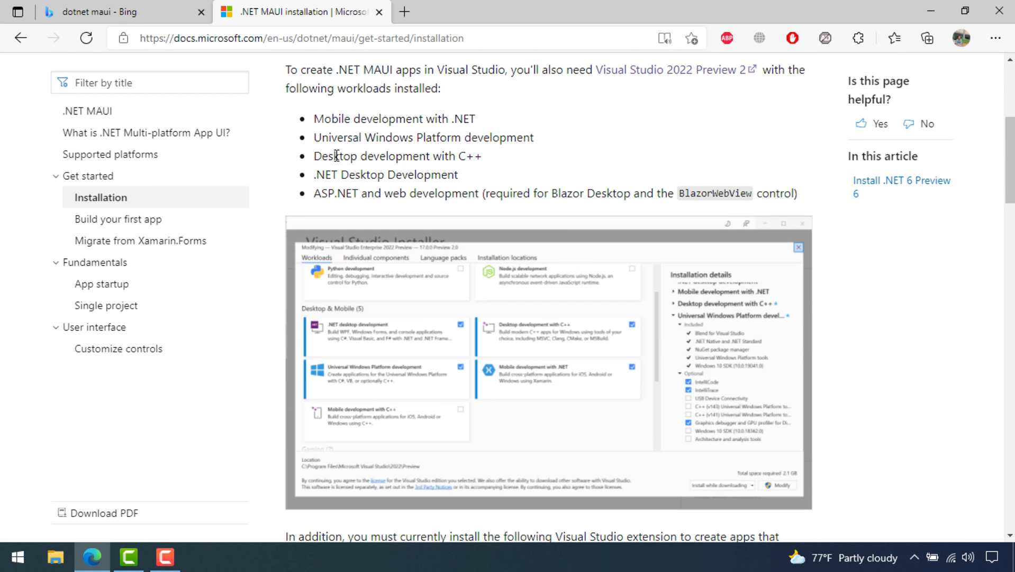
pyautogui.scroll(-5, 330, 232)
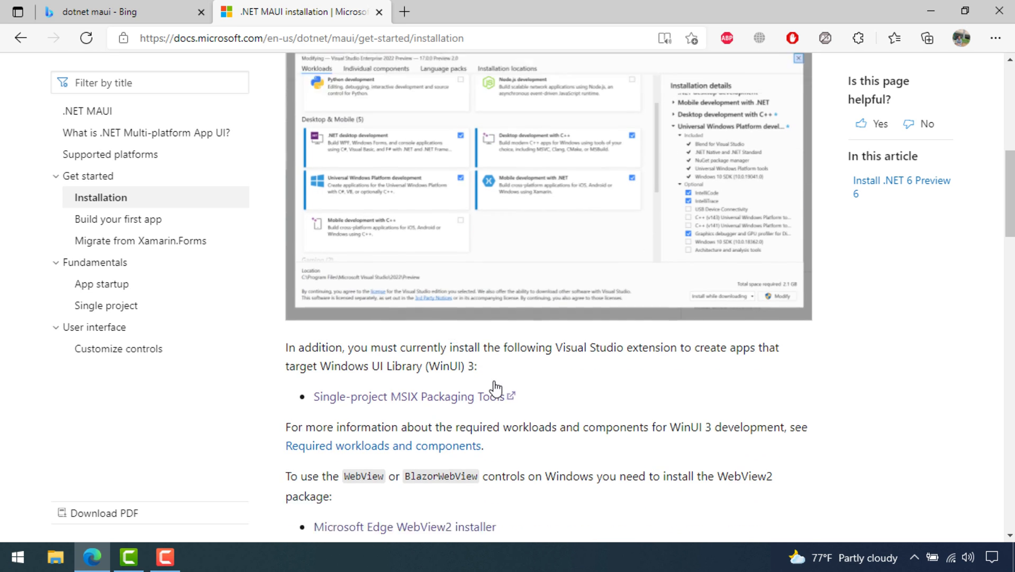
# Open the MSIX Packaging Tools link in a new tab and select the extension's full title
pyautogui.tripleClick(454, 263)
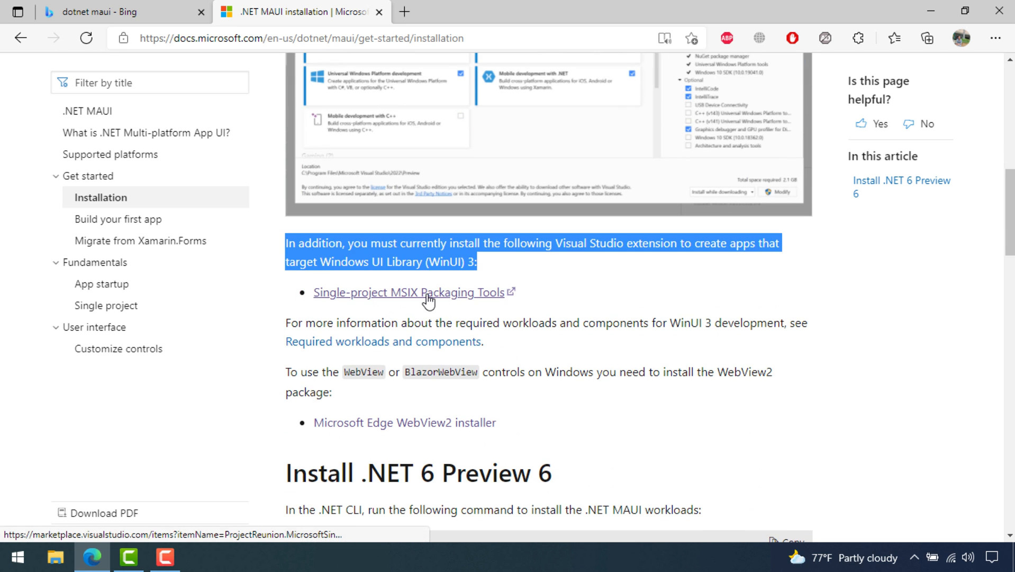
pyautogui.rightClick(427, 296)
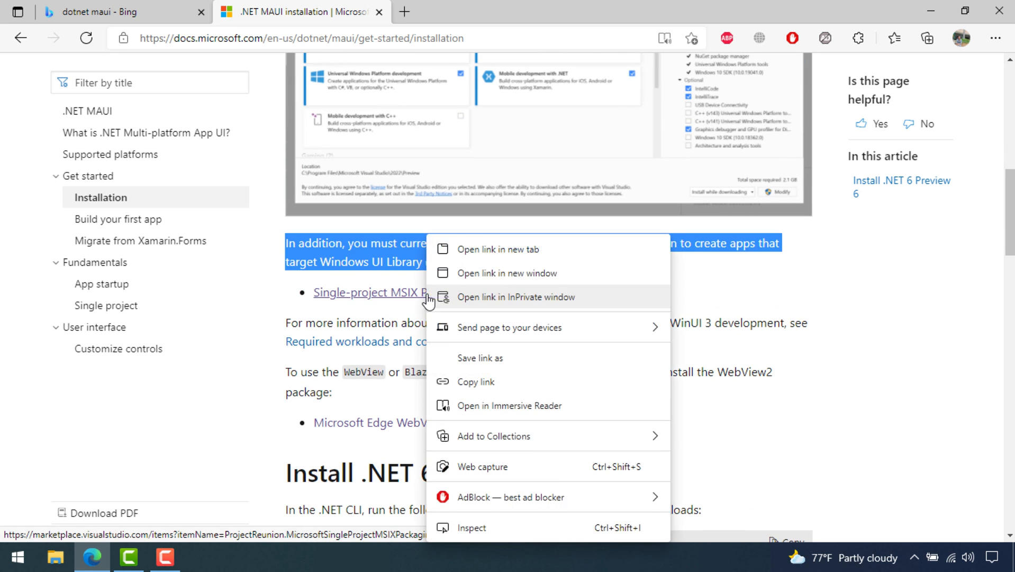
pyautogui.click(520, 250)
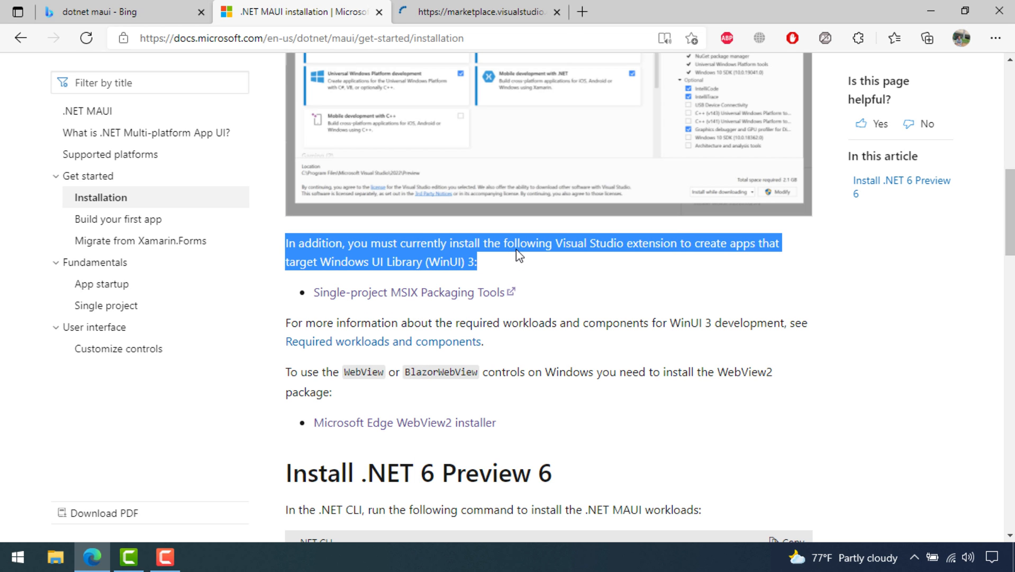
pyautogui.click(462, 12)
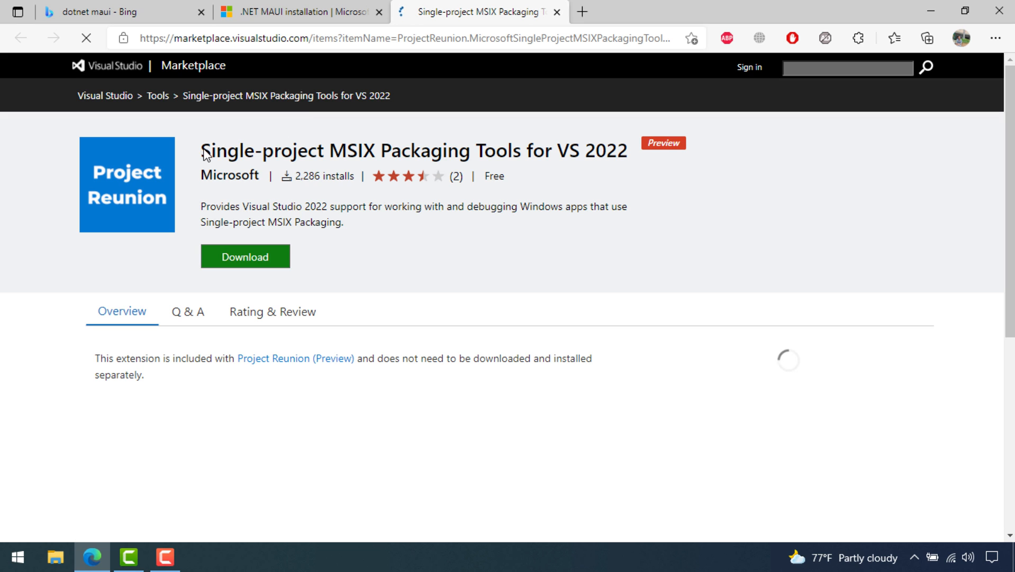
pyautogui.moveTo(202, 151); pyautogui.dragTo(622, 154)
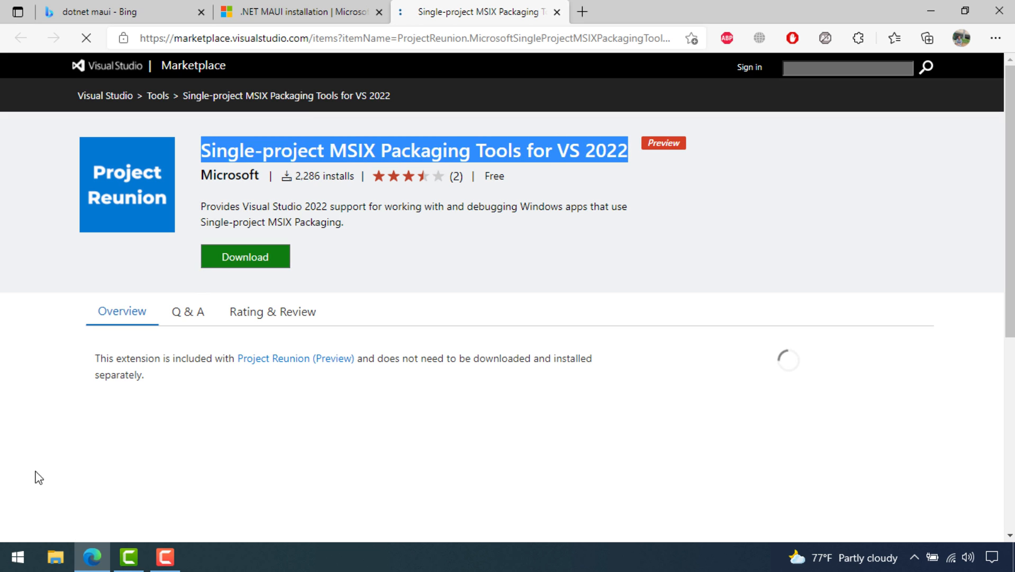
pyautogui.click(18, 557)
# Launch Visual Studio 2022 Preview, skip sign-in, keep the Blue theme, and continue without code
pyautogui.write('v')
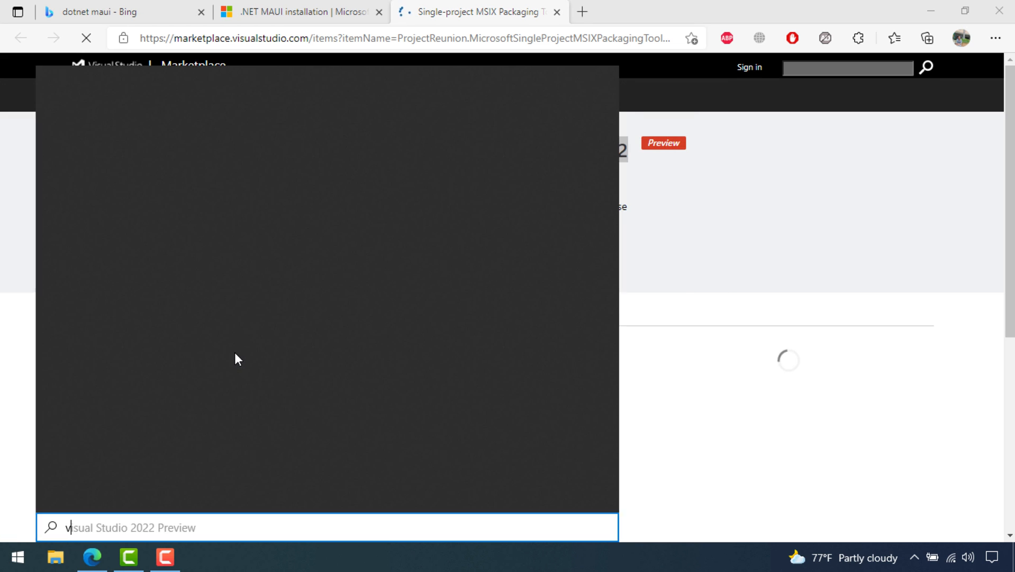
pyautogui.write('isual')
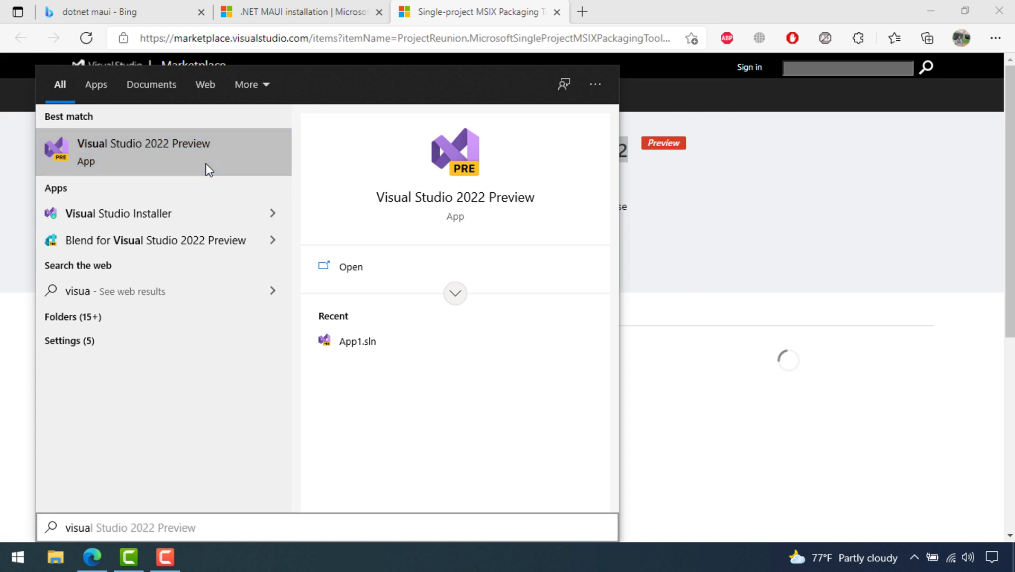
pyautogui.click(209, 169)
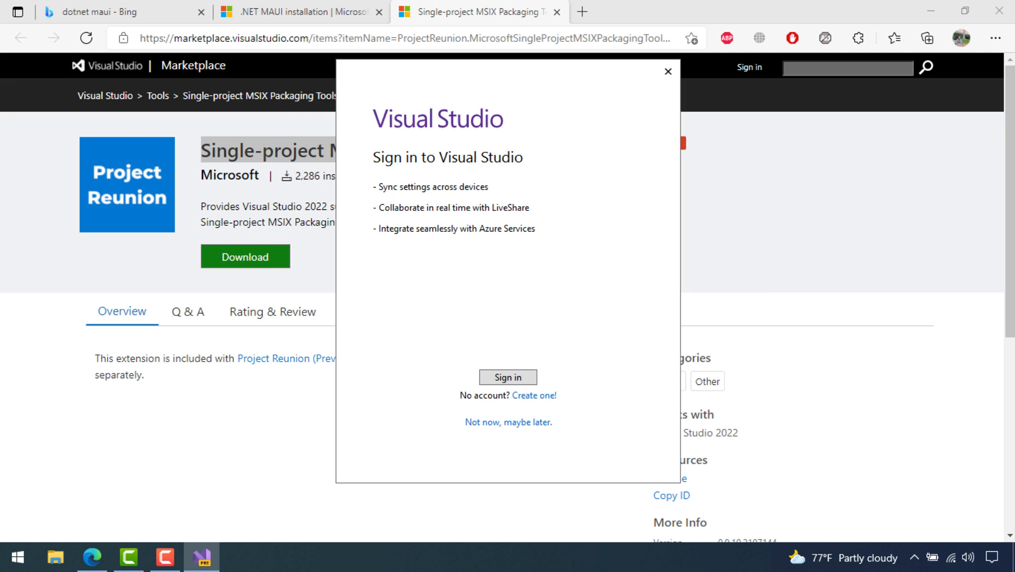
pyautogui.click(522, 424)
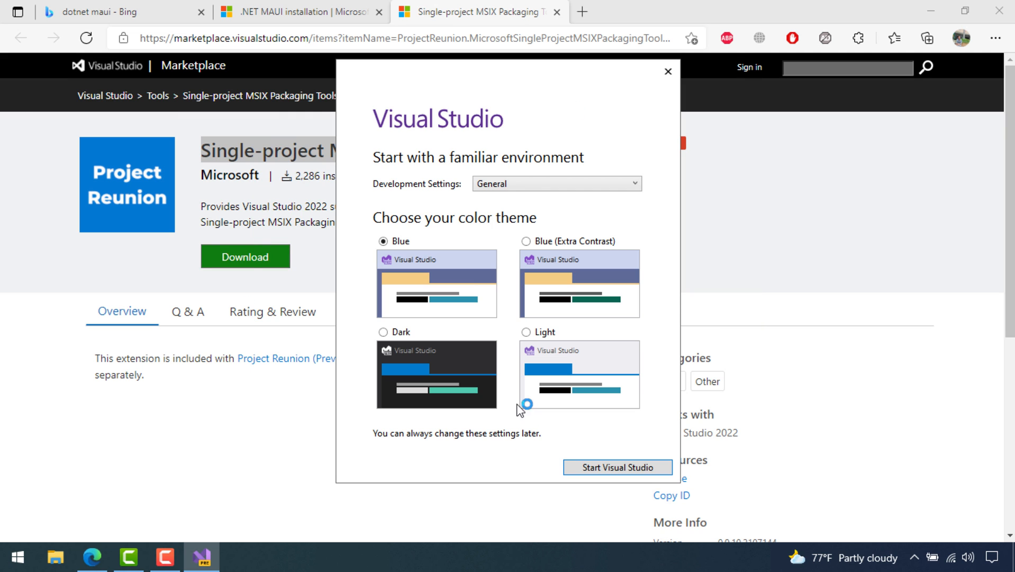
pyautogui.click(619, 468)
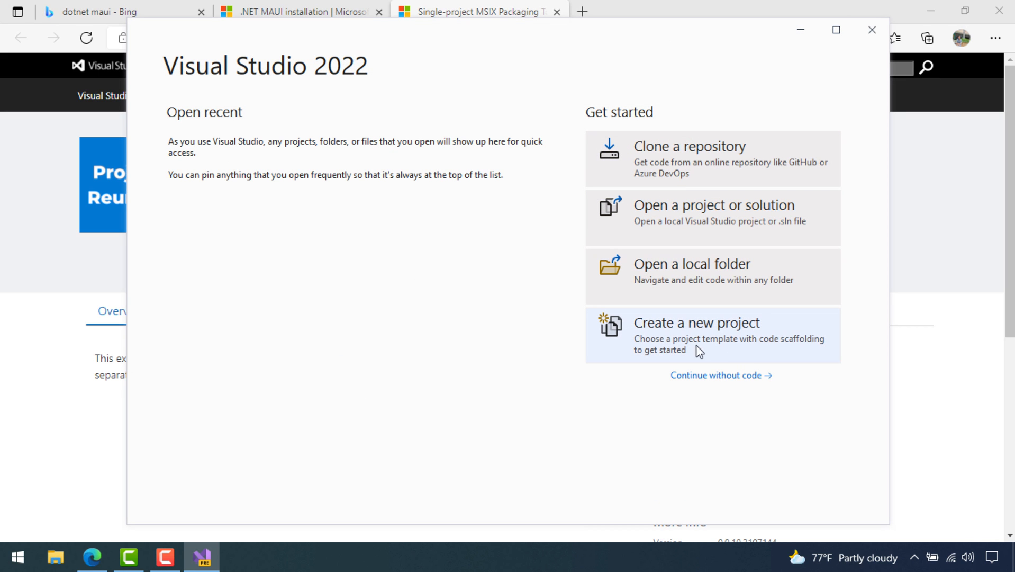
pyautogui.click(729, 375)
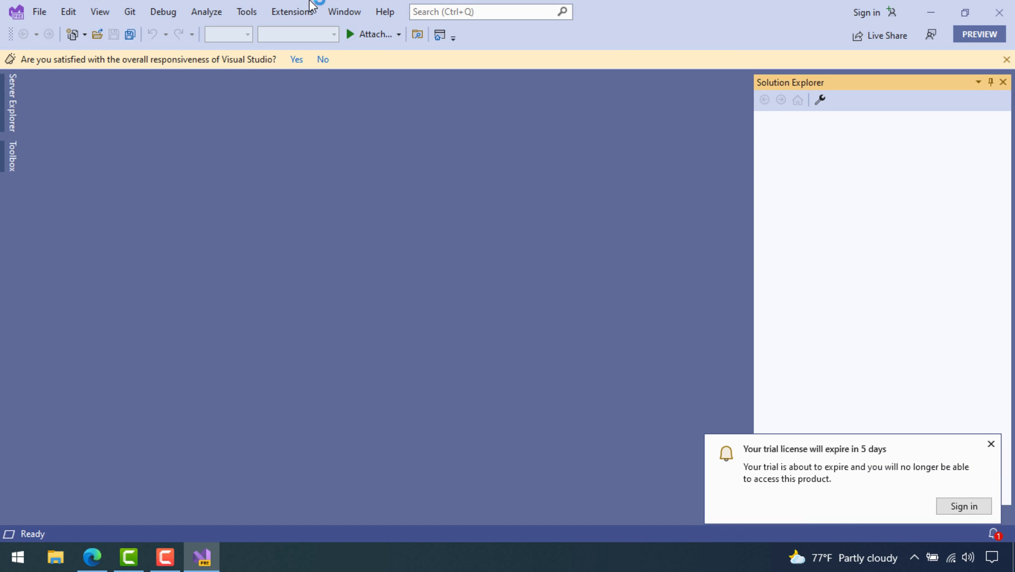
# Open Extensions > Manage Extensions and close it again
pyautogui.click(310, 12)
pyautogui.click(340, 29)
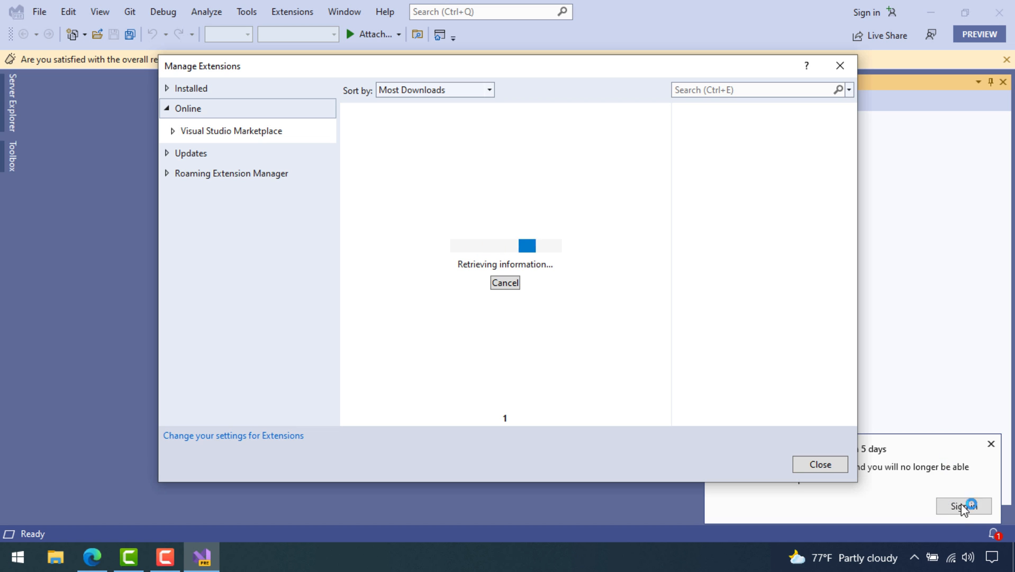
pyautogui.click(820, 464)
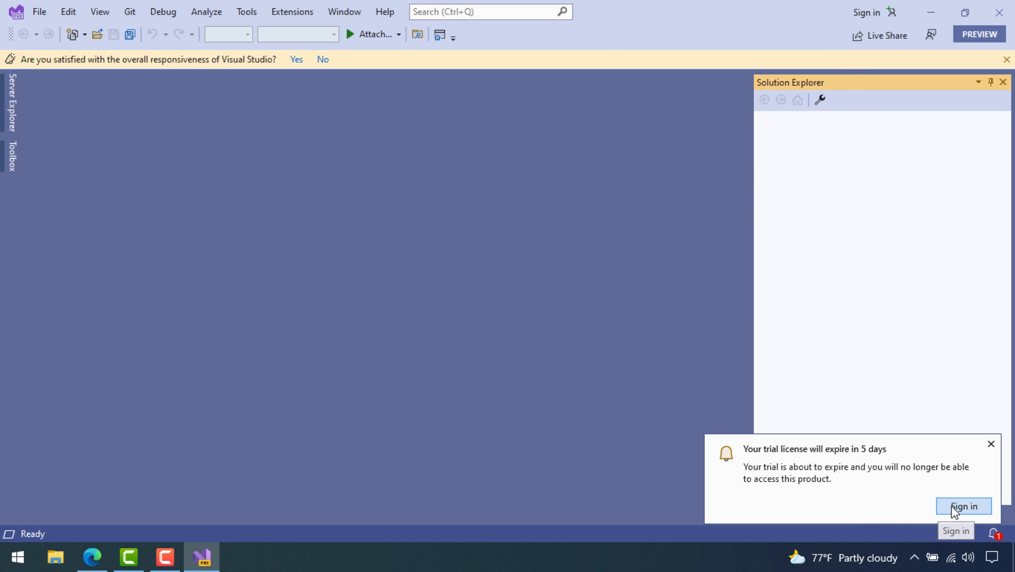
# Sign in from the trial notice with the Microsoft account e-mail and password, then close the account dialog
pyautogui.click(989, 509)
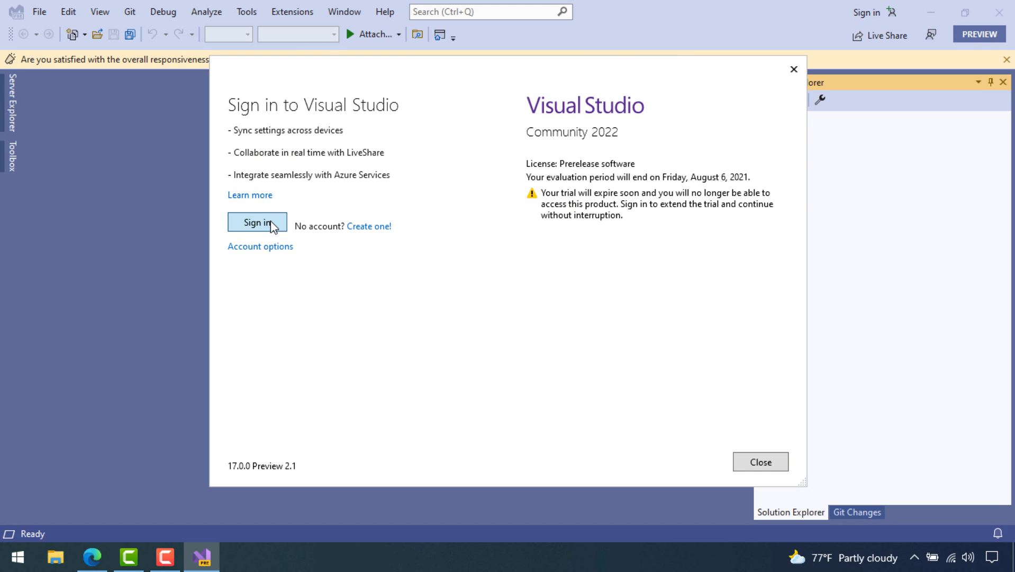
pyautogui.click(271, 226)
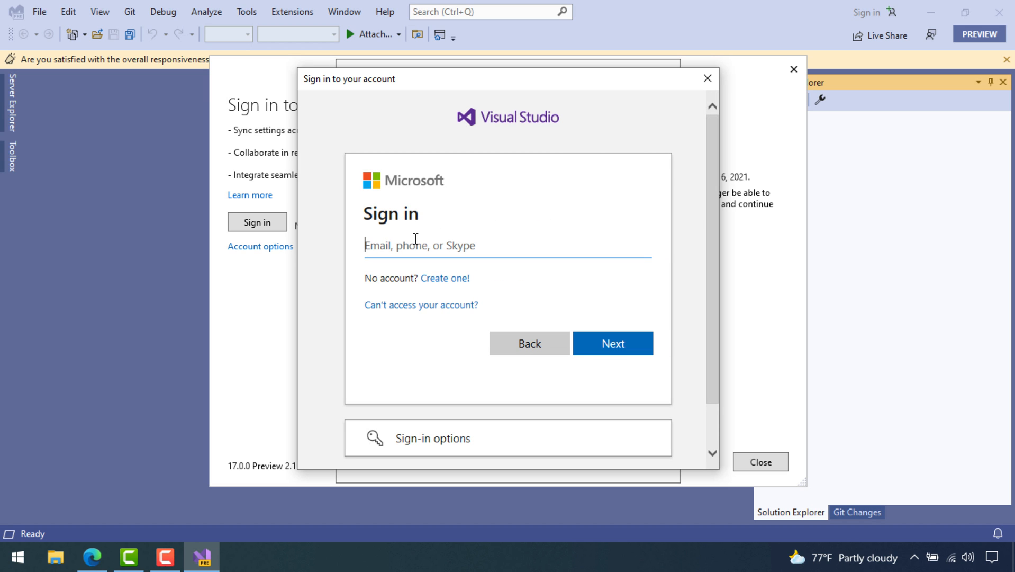
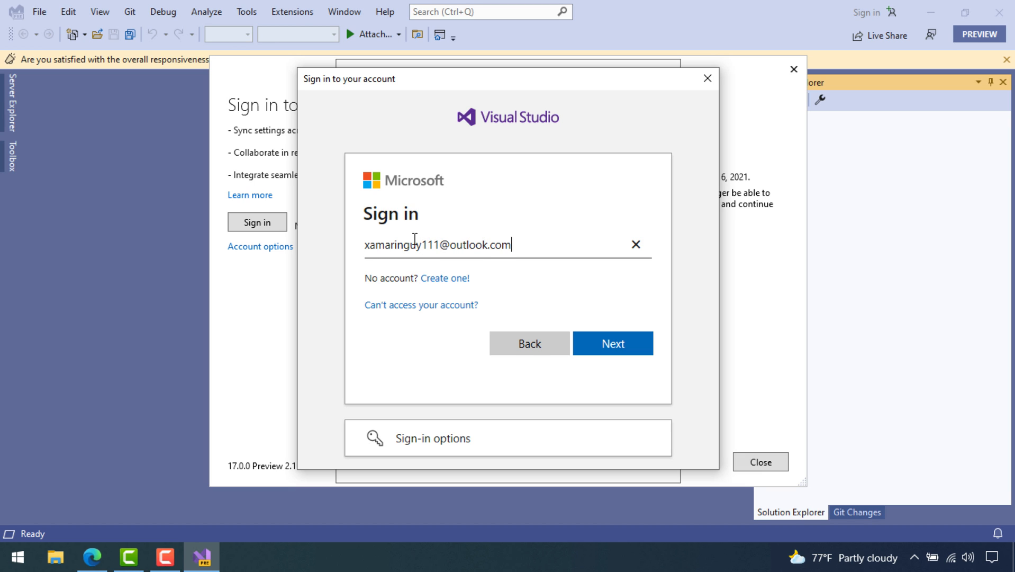
pyautogui.press('Return')
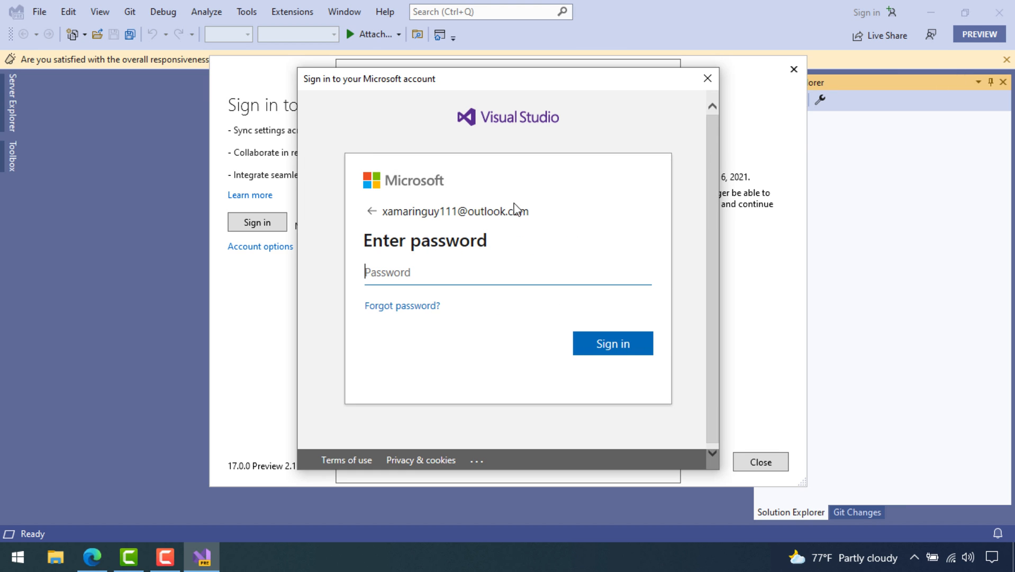
pyautogui.write('•••••••••••••••••')
pyautogui.press('Return')
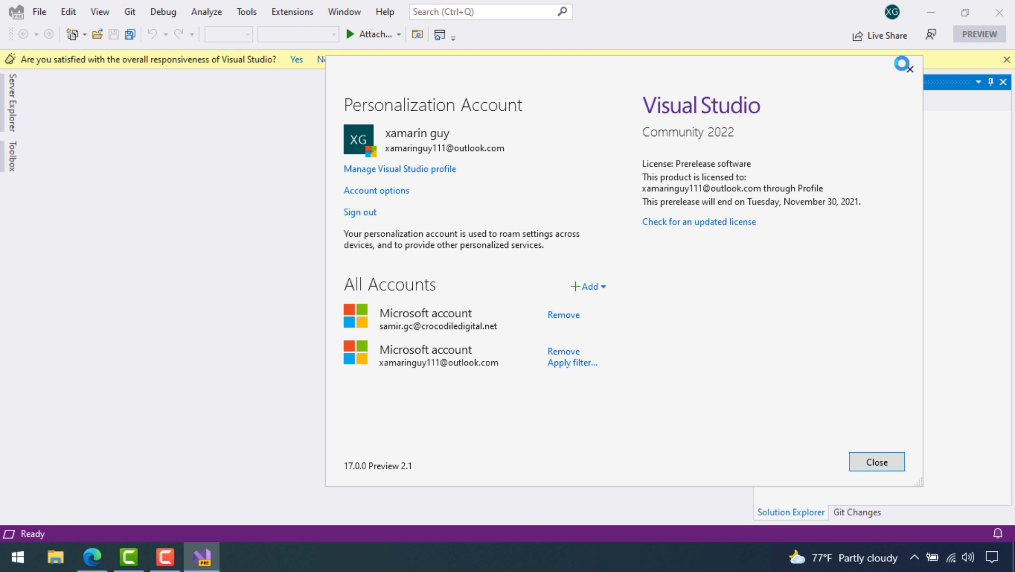
pyautogui.click(910, 69)
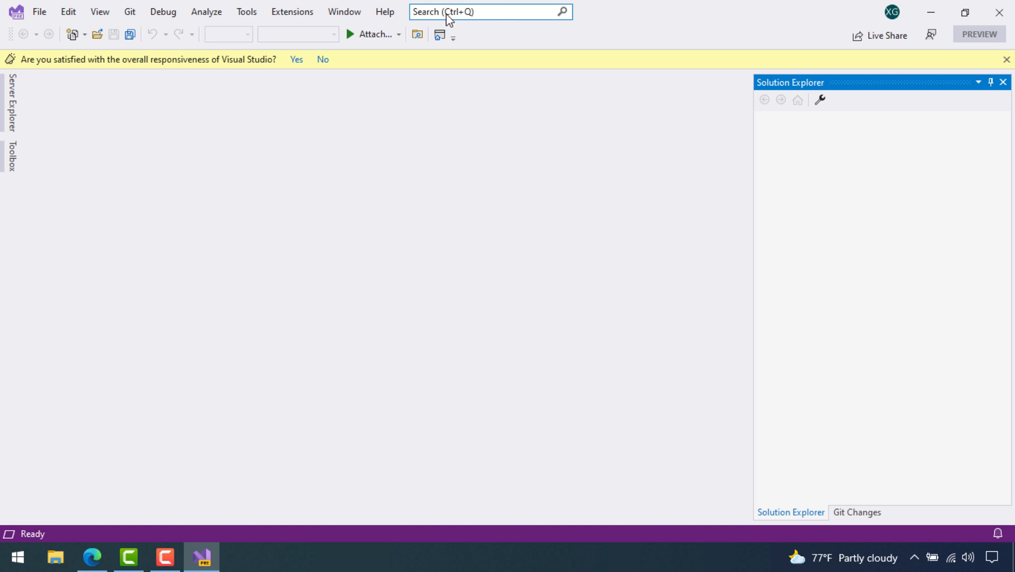
# Search Manage Extensions for the pasted 'Single-project MSIX Packaging Tools' name and select the result
pyautogui.click(292, 12)
pyautogui.click(311, 27)
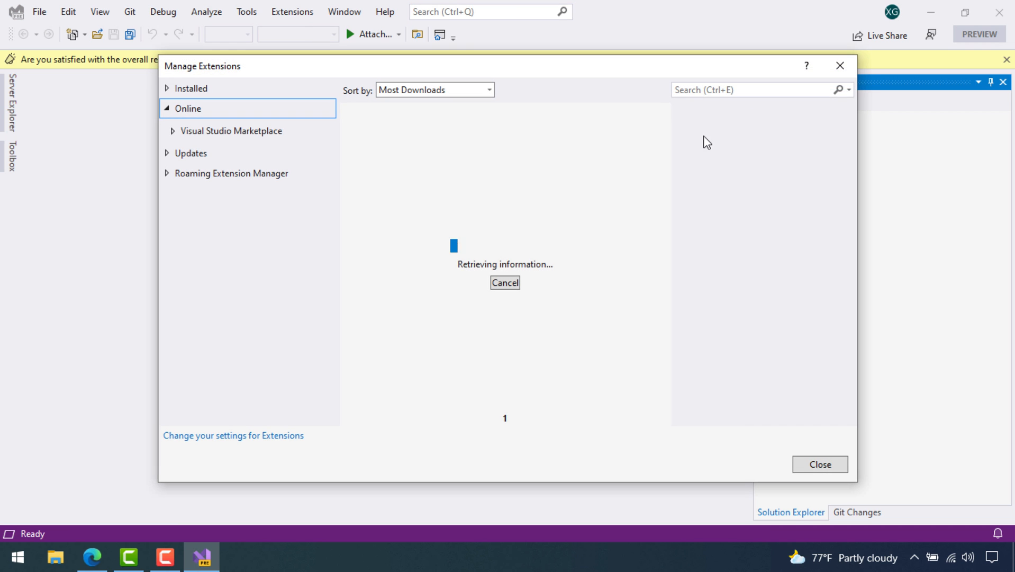
pyautogui.click(718, 91)
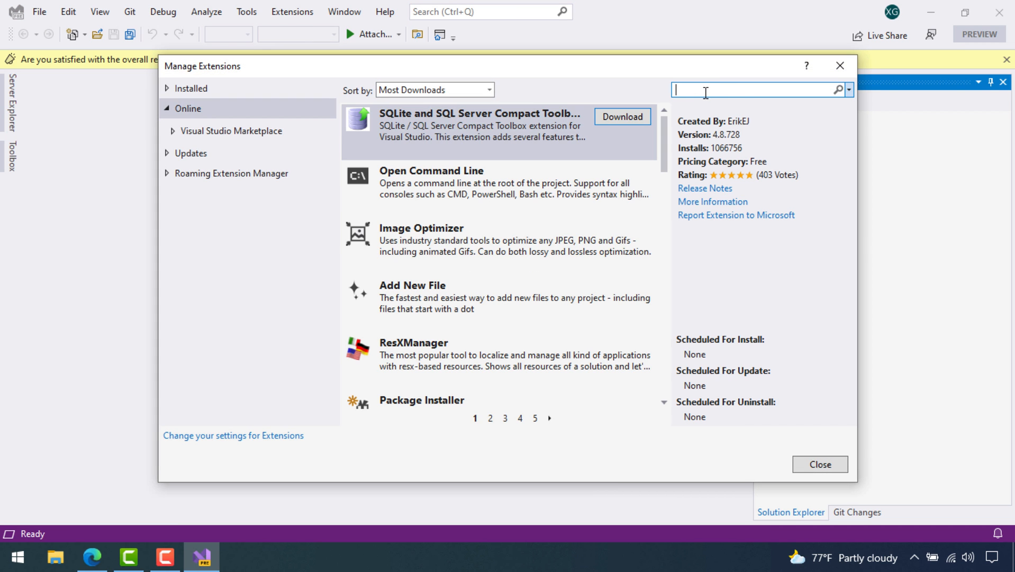
pyautogui.write('Single-project MSIX Packaging Tools for VS 2022')
pyautogui.click(839, 90)
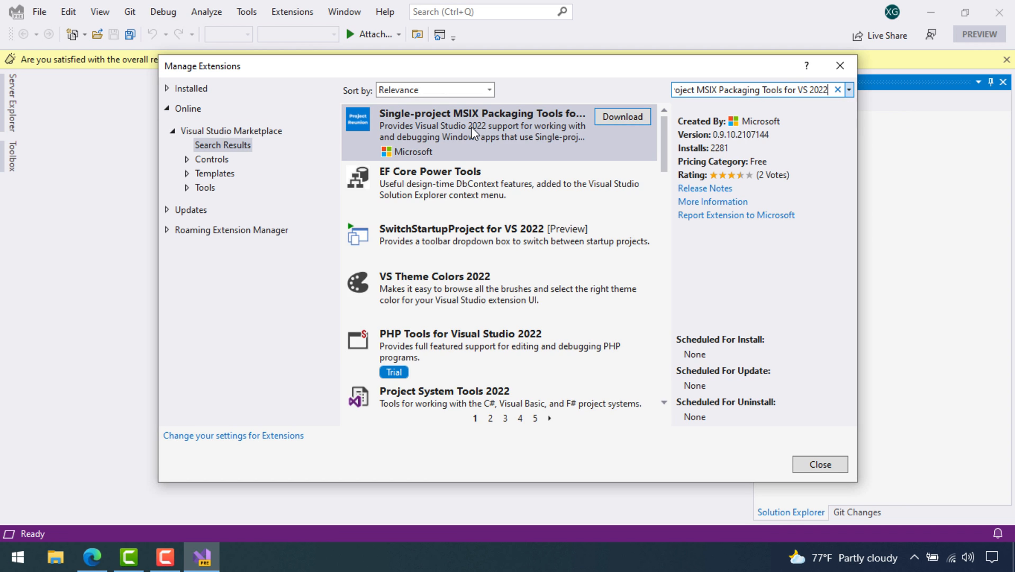
pyautogui.click(653, 127)
# Try downloading the extension, dismiss the 500 server error, and close the extension manager
pyautogui.click(622, 117)
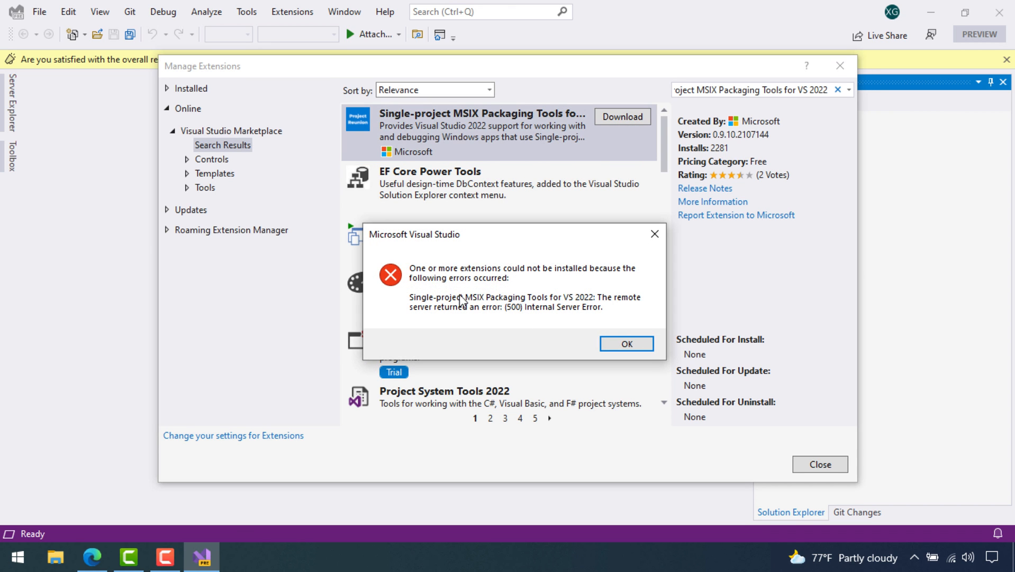
pyautogui.click(627, 343)
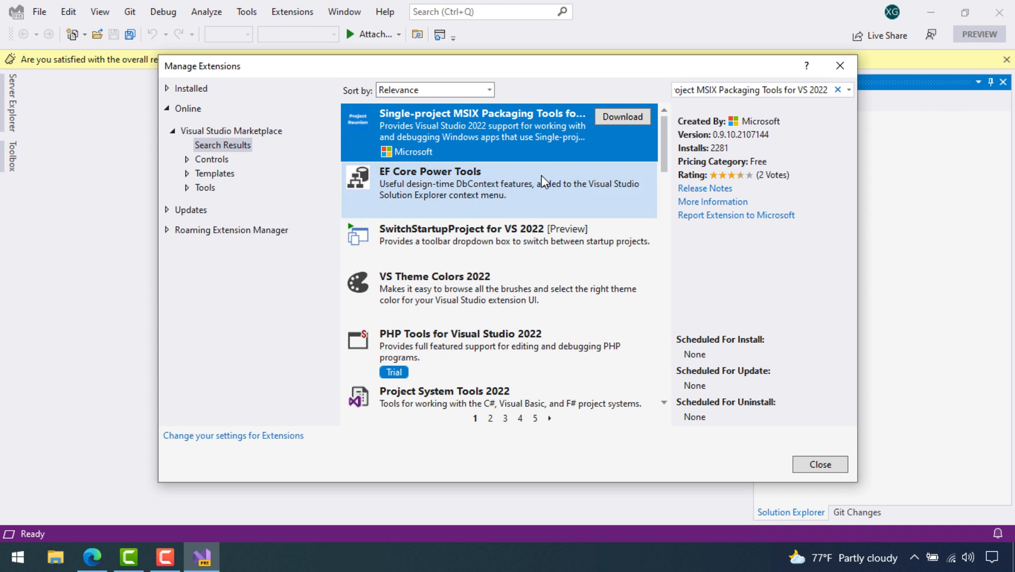
pyautogui.click(822, 464)
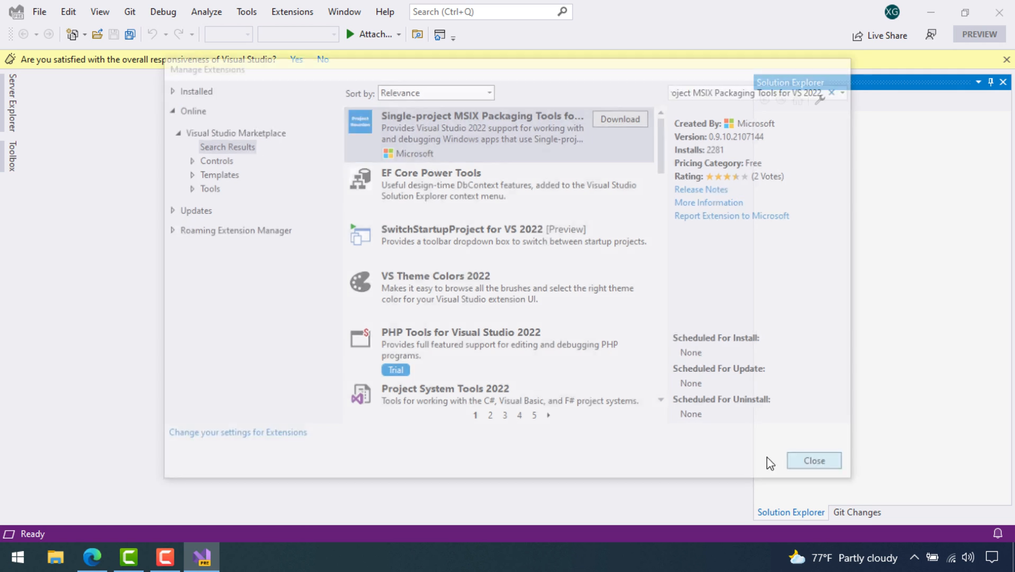
pyautogui.click(92, 557)
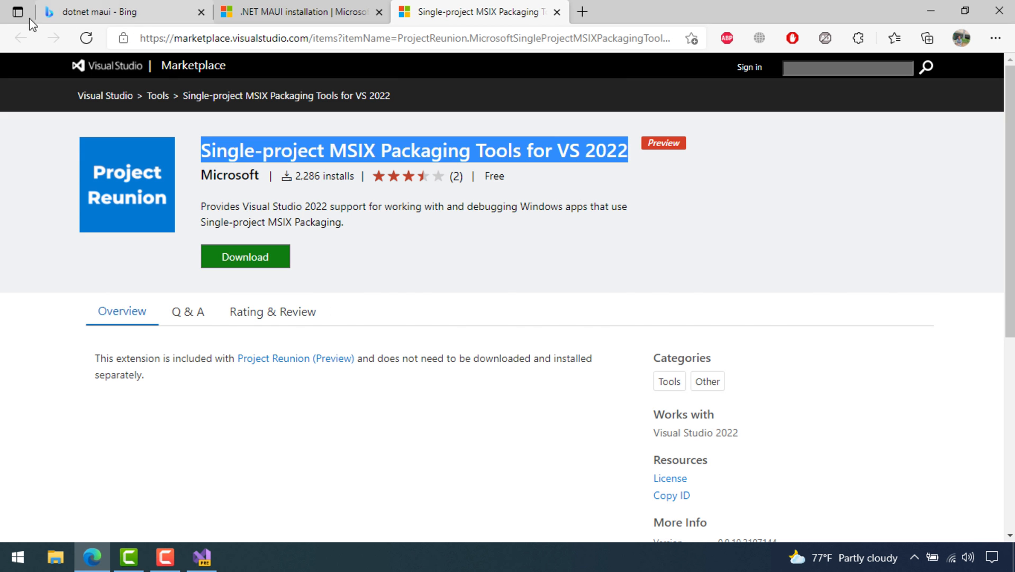
# Copy the 'dotnet workload install maui' command from the guide's Install .NET 6 Preview 6 section
pyautogui.click(271, 14)
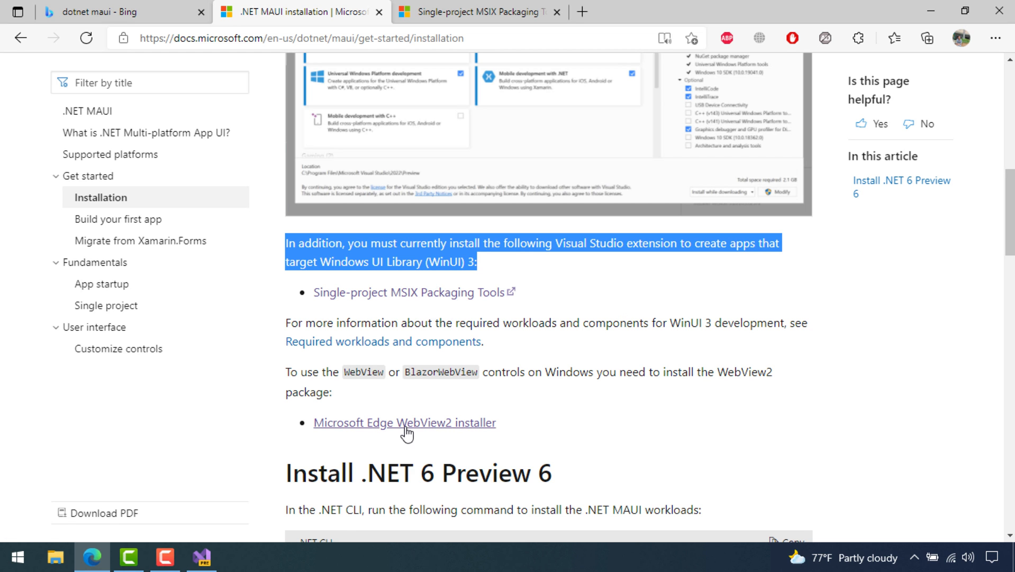
pyautogui.scroll(-5, 407, 433)
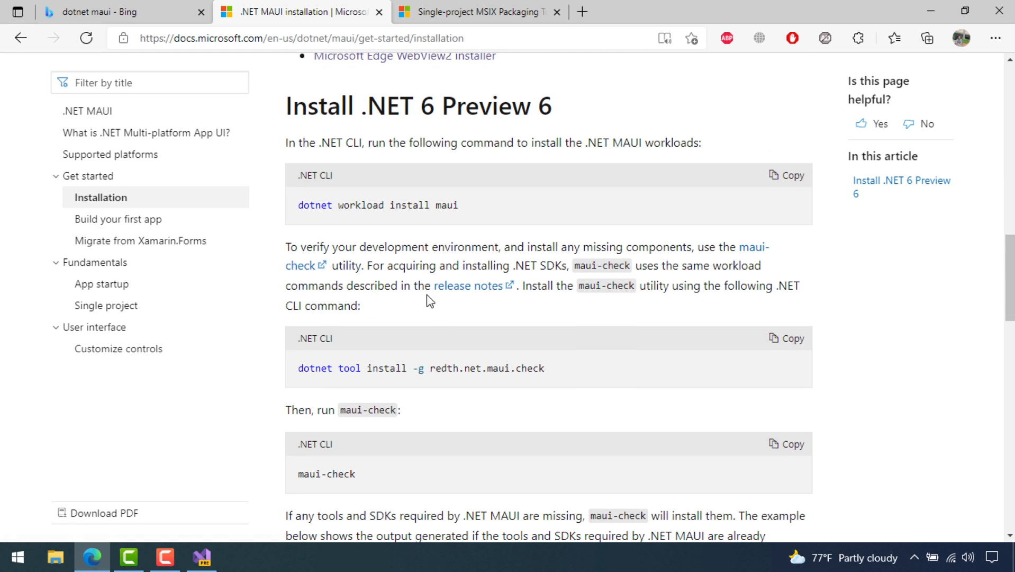
pyautogui.click(787, 176)
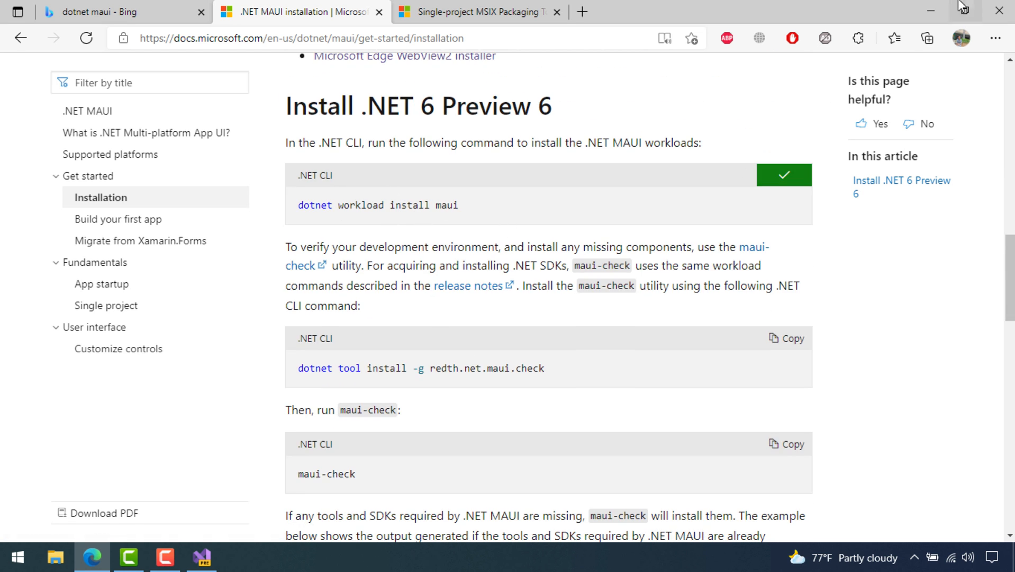
pyautogui.click(20, 553)
# Run the pasted dotnet workload install maui command in a Command Prompt launched as administrator
pyautogui.write('co')
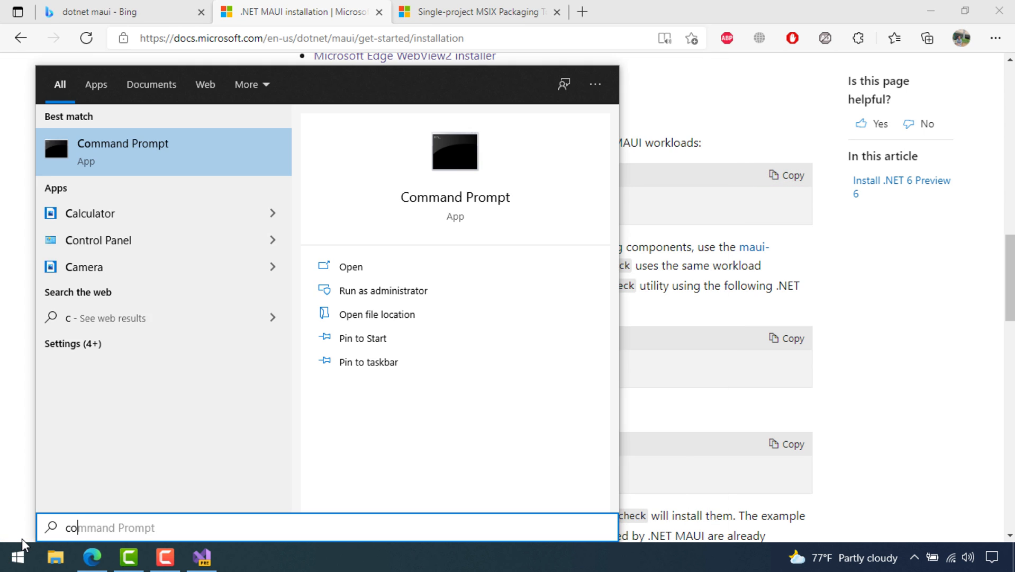
pyautogui.write('mma')
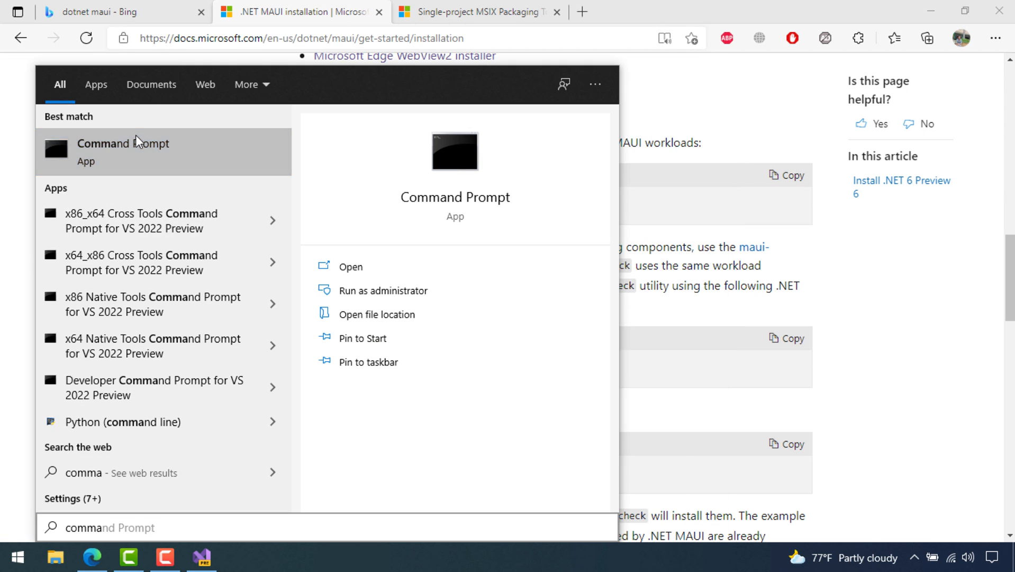
pyautogui.rightClick(135, 141)
pyautogui.click(191, 154)
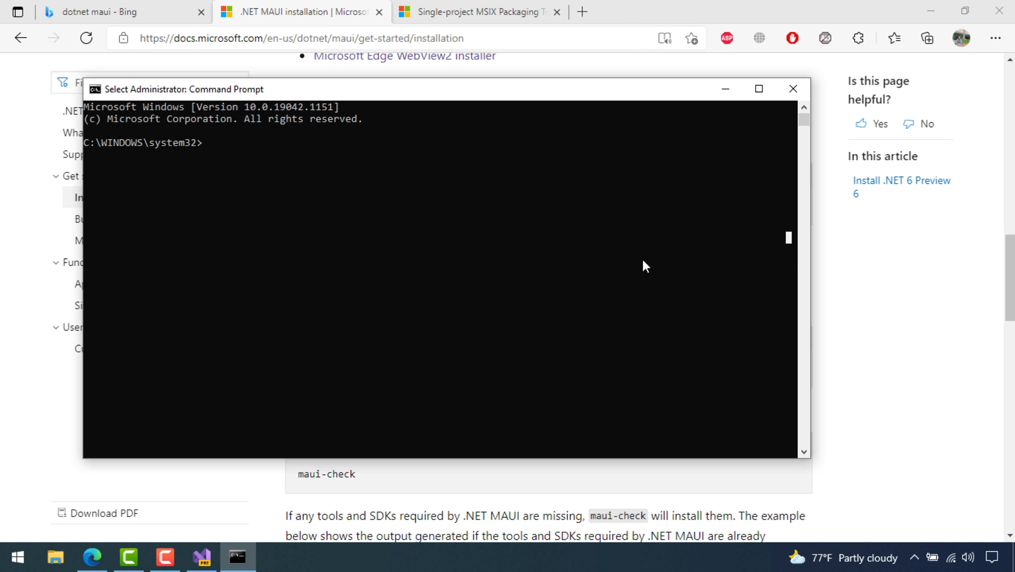
pyautogui.moveTo(290, 87); pyautogui.dragTo(535, 95)
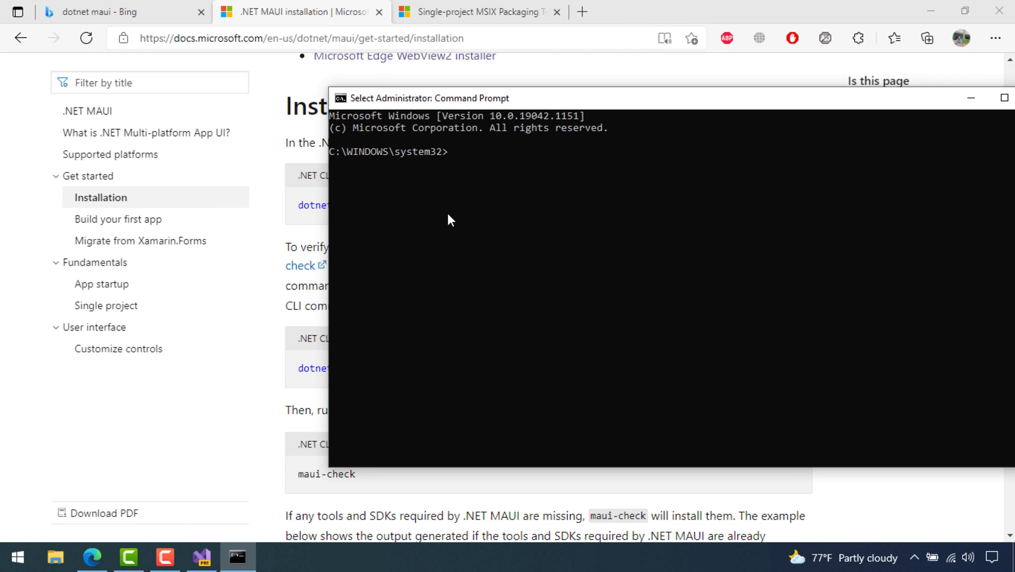
pyautogui.write('dotnet workload install maui')
pyautogui.press('Return')
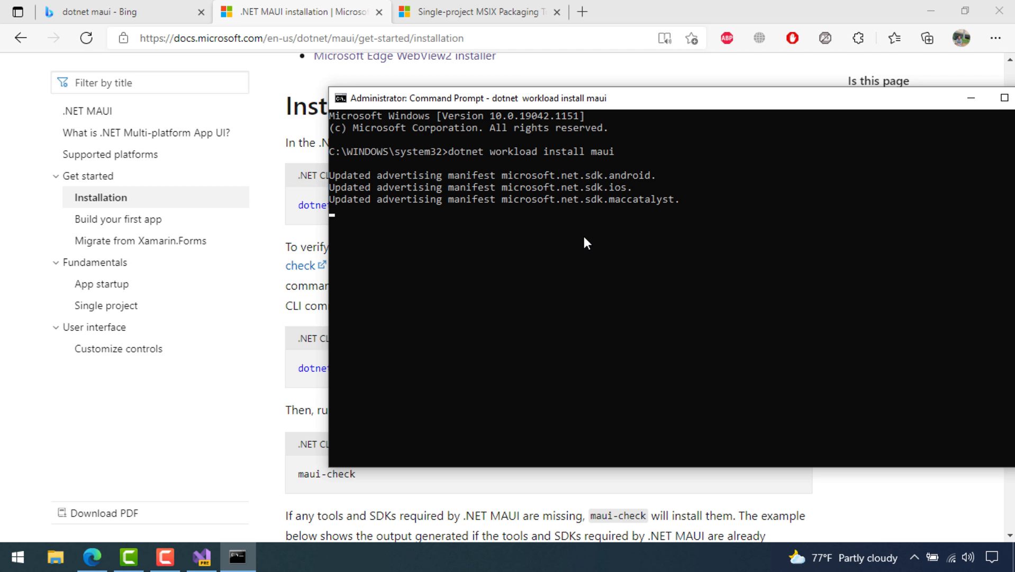
# Copy the maui-check tool install command from the installation docs
pyautogui.click(294, 230)
pyautogui.scroll(-4, 410, 150)
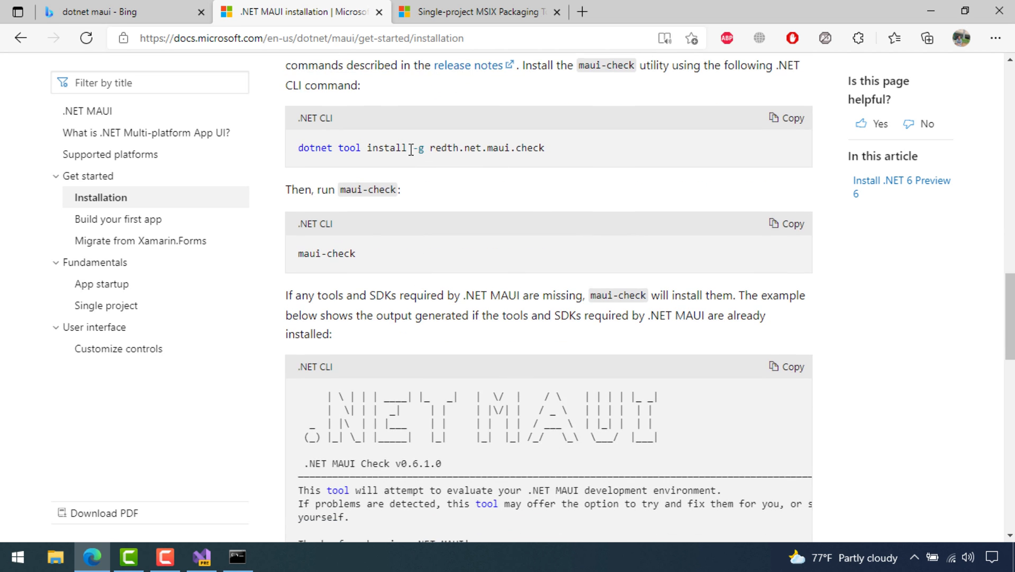
pyautogui.scroll(4, 411, 150)
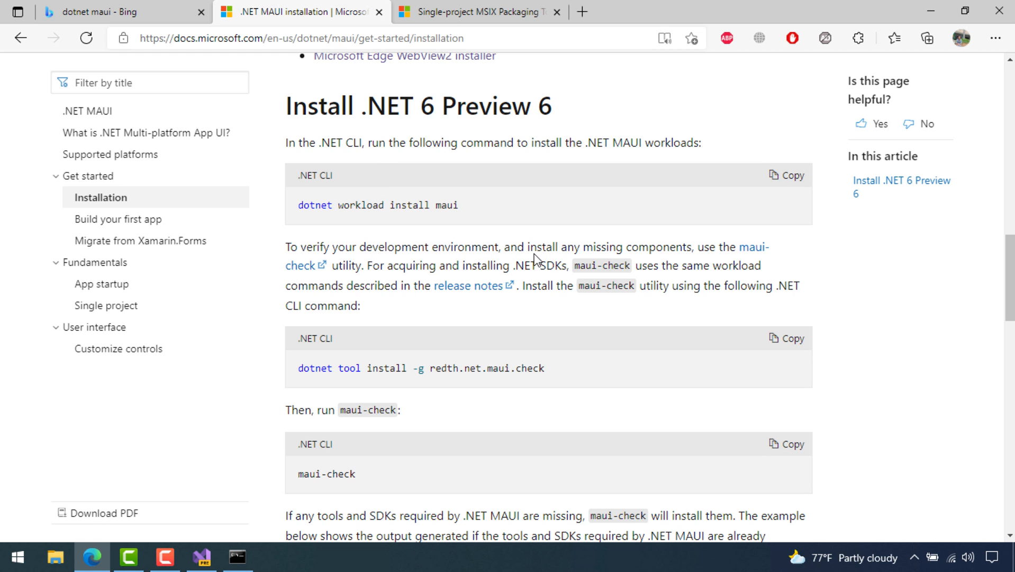
pyautogui.scroll(-3, 483, 303)
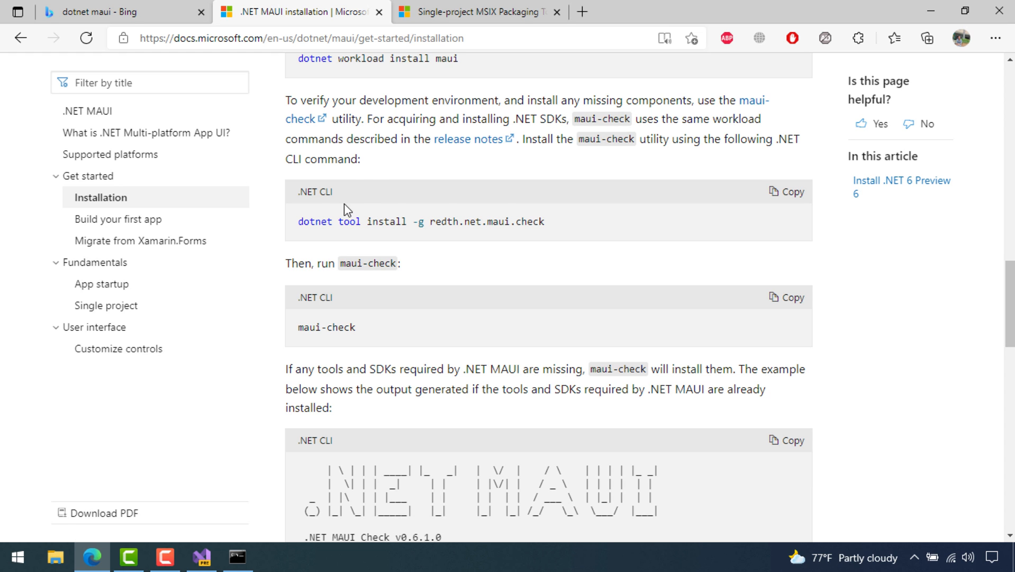
pyautogui.click(789, 193)
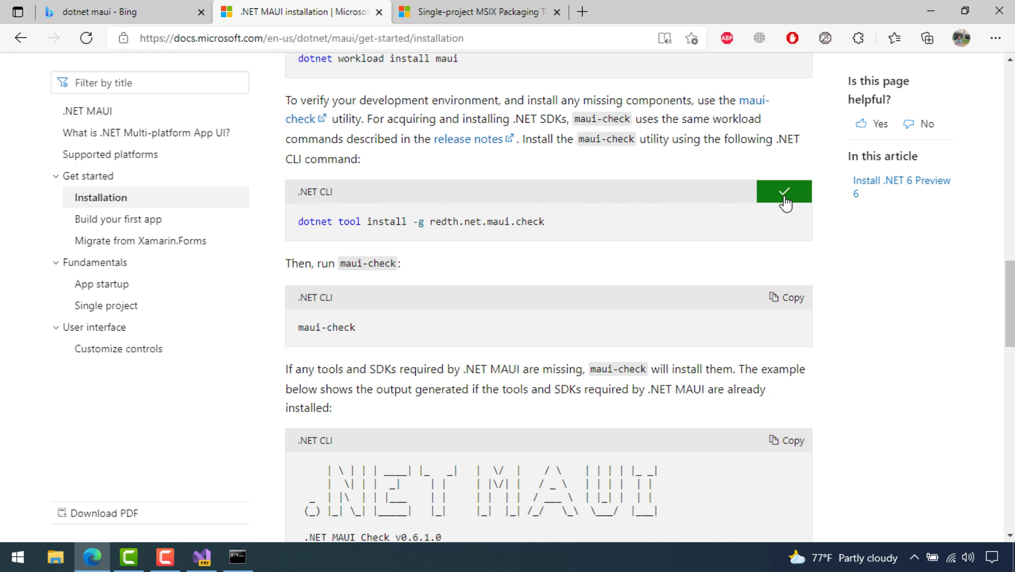
pyautogui.scroll(3, 562, 212)
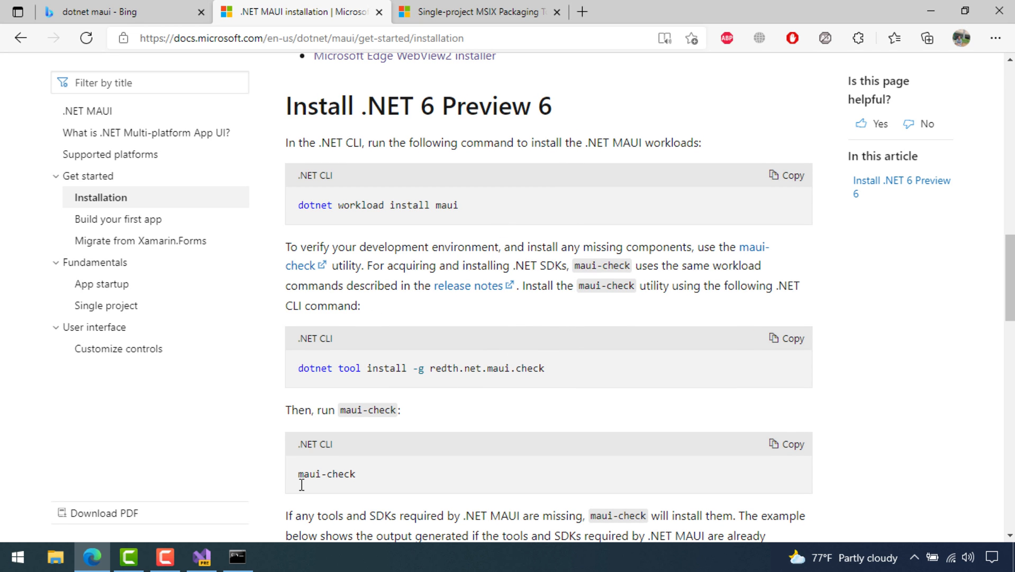
pyautogui.click(237, 556)
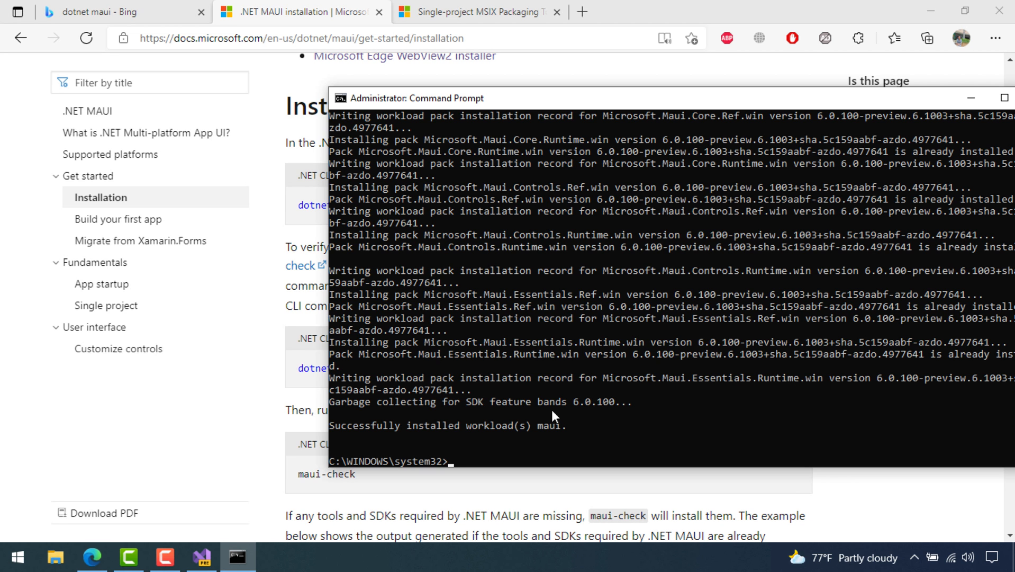
# Run dotnet tool install -g redth.net.maui.check in the administrator console
pyautogui.scroll(6, 537, 321)
pyautogui.scroll(-6, 537, 320)
pyautogui.scroll(5, 539, 319)
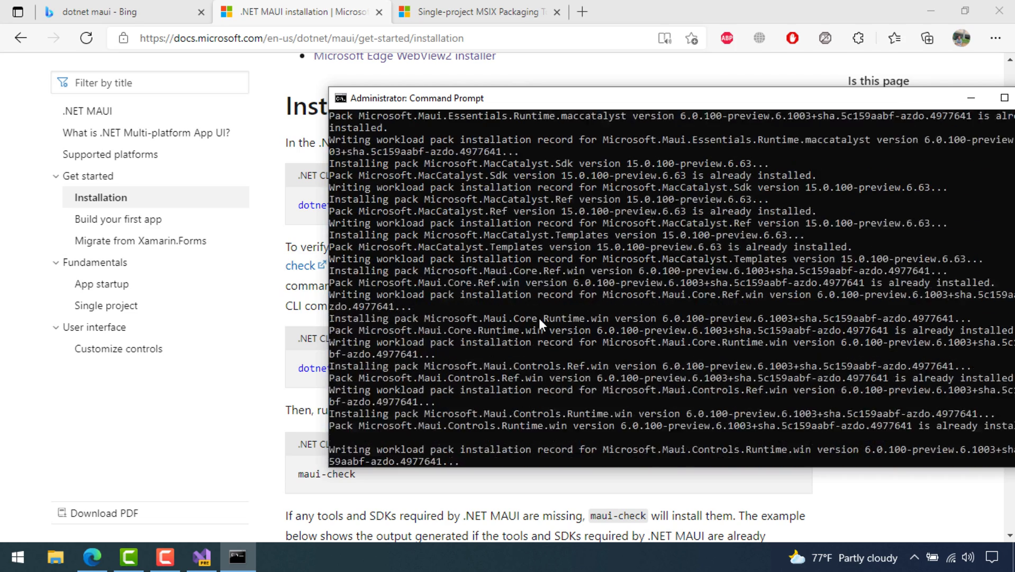
pyautogui.scroll(-5, 539, 317)
pyautogui.hotkey('ctrl', 'v')
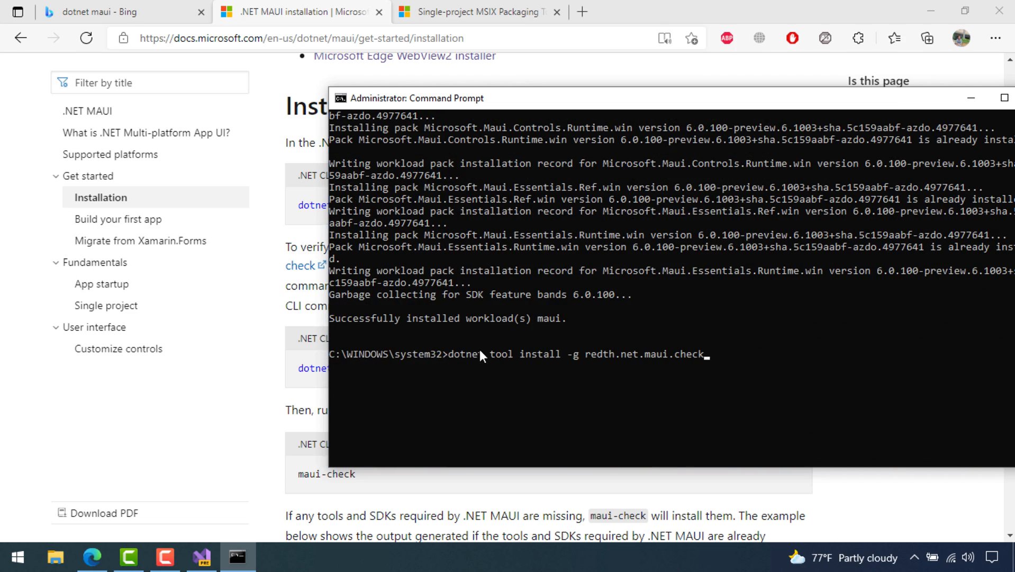
pyautogui.press('Return')
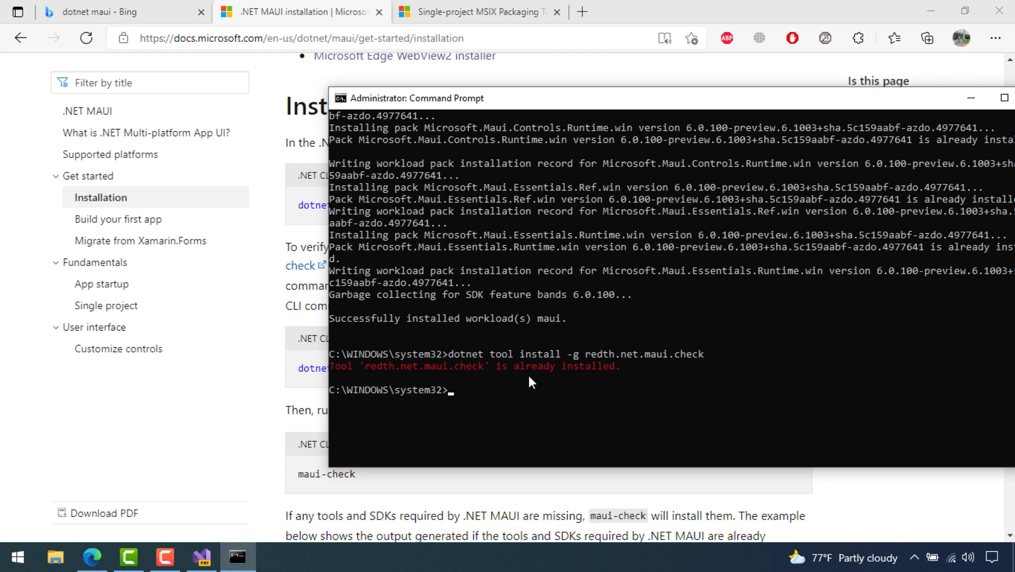
# Change the recalled command to dotnet tool update -g redth.net.maui.check and run it
pyautogui.press('Up')
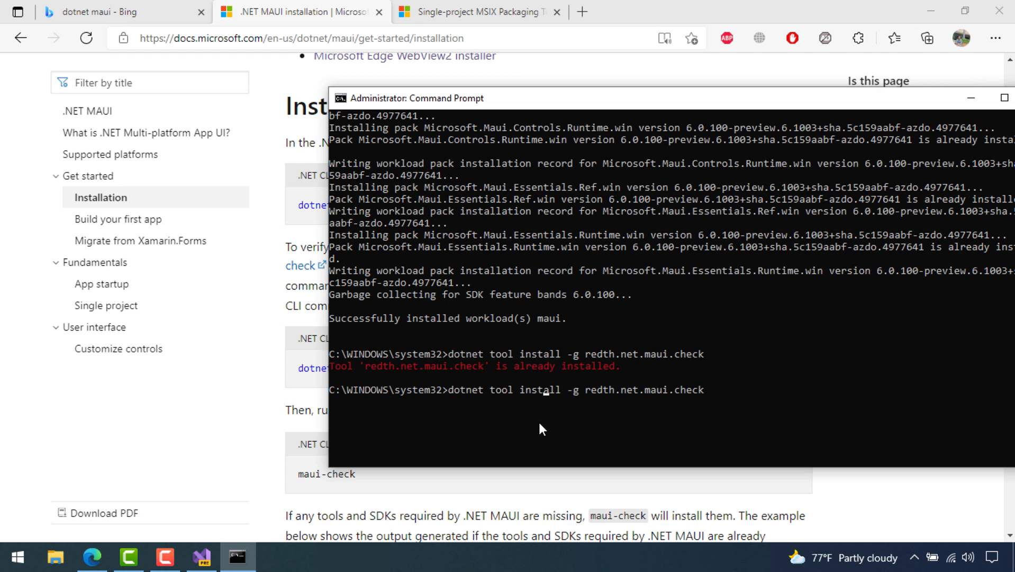
pyautogui.press('Left')
pyautogui.press('Left')
pyautogui.press('Left')
pyautogui.press('Left')
pyautogui.press('Left')
pyautogui.press('Left')
pyautogui.press('Left')
pyautogui.press('Left')
pyautogui.press('Left')
pyautogui.press('Left')
pyautogui.press('Left')
pyautogui.press('Left')
pyautogui.press('Left')
pyautogui.press('Left')
pyautogui.press('Left')
pyautogui.press('Left')
pyautogui.press('Left')
pyautogui.press('Left')
pyautogui.press('Left')
pyautogui.press('Left')
pyautogui.press('BackSpace')
pyautogui.press('BackSpace')
pyautogui.press('BackSpace')
pyautogui.press('BackSpace')
pyautogui.press('BackSpace')
pyautogui.press('BackSpace')
pyautogui.press('BackSpace')
pyautogui.press('BackSpace')
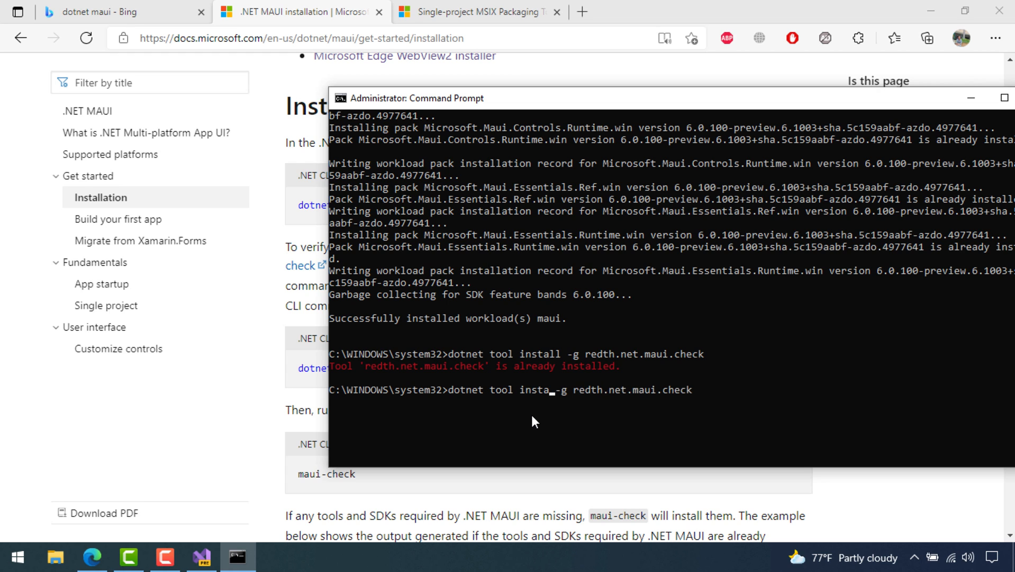
pyautogui.write('update')
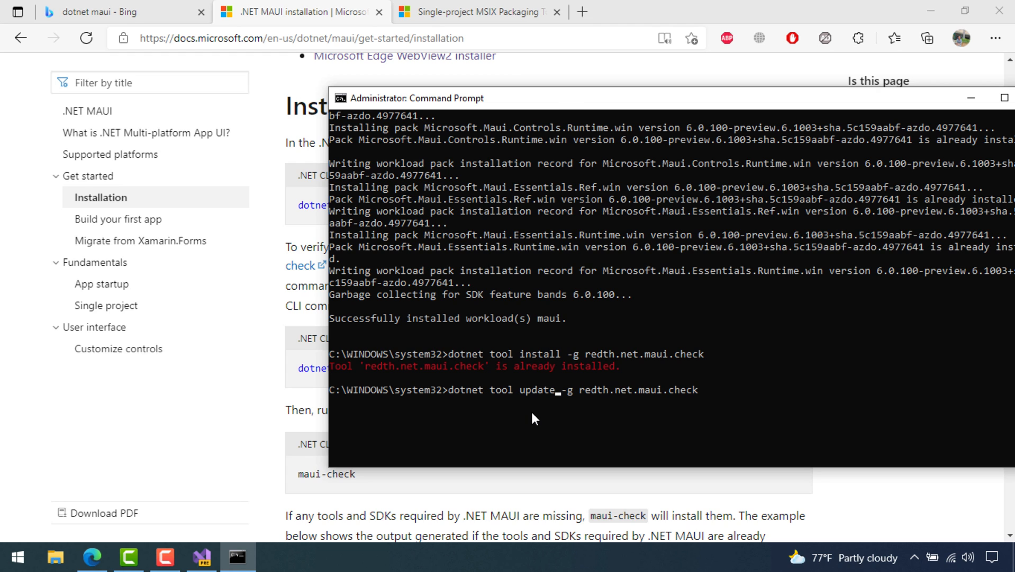
pyautogui.press('Return')
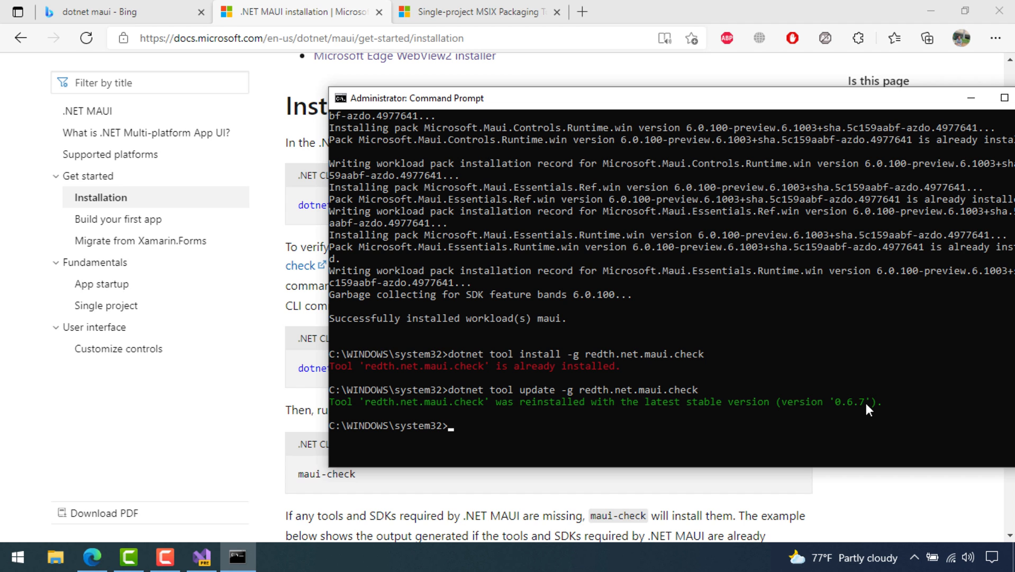
# Copy maui-check from the docs, run it, and highlight the missing Microsoft.NETCore.App 5.0.0 error
pyautogui.click(220, 442)
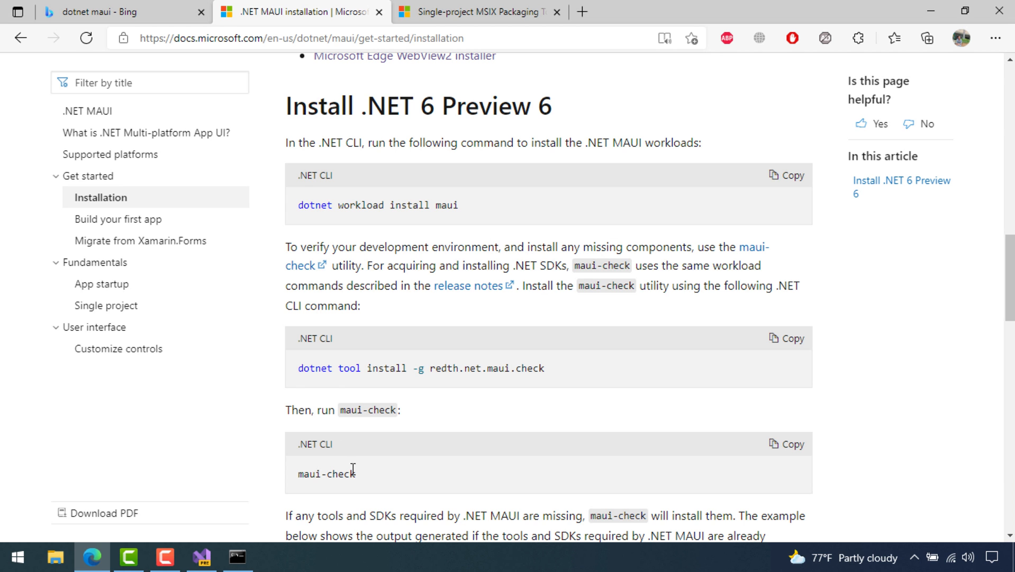
pyautogui.click(803, 448)
pyautogui.scroll(-8, 712, 401)
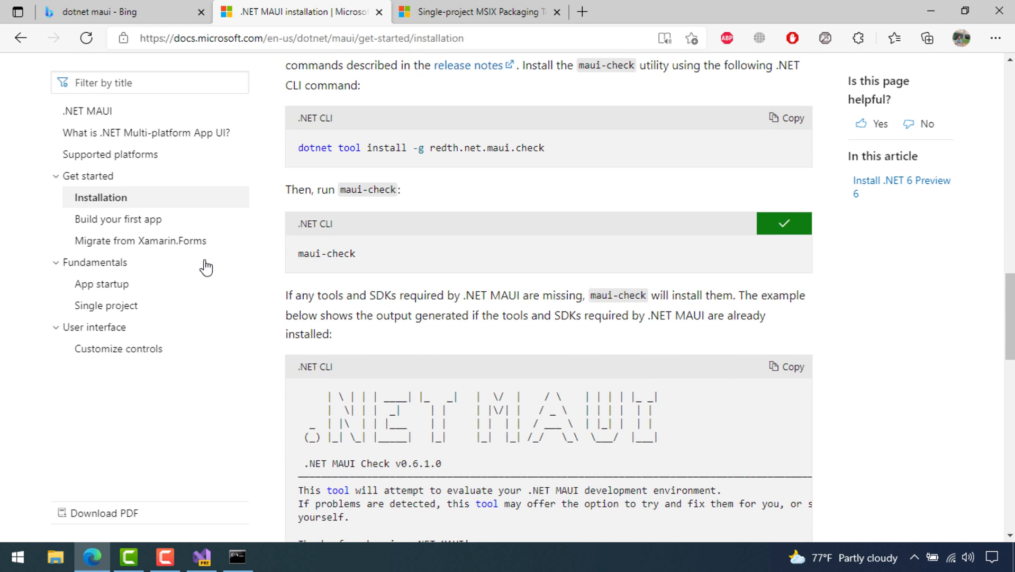
pyautogui.scroll(4, 507, 289)
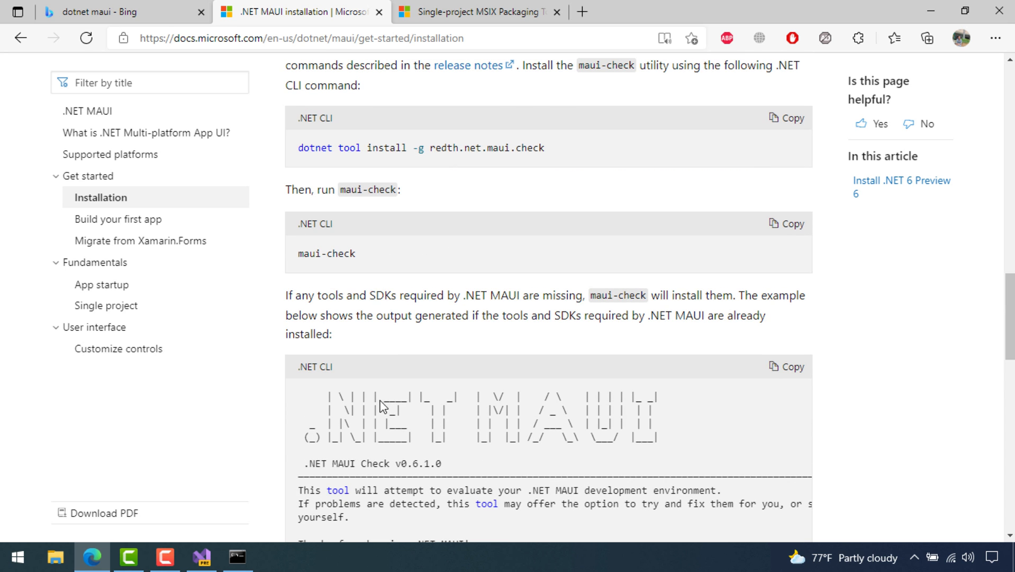
pyautogui.click(237, 556)
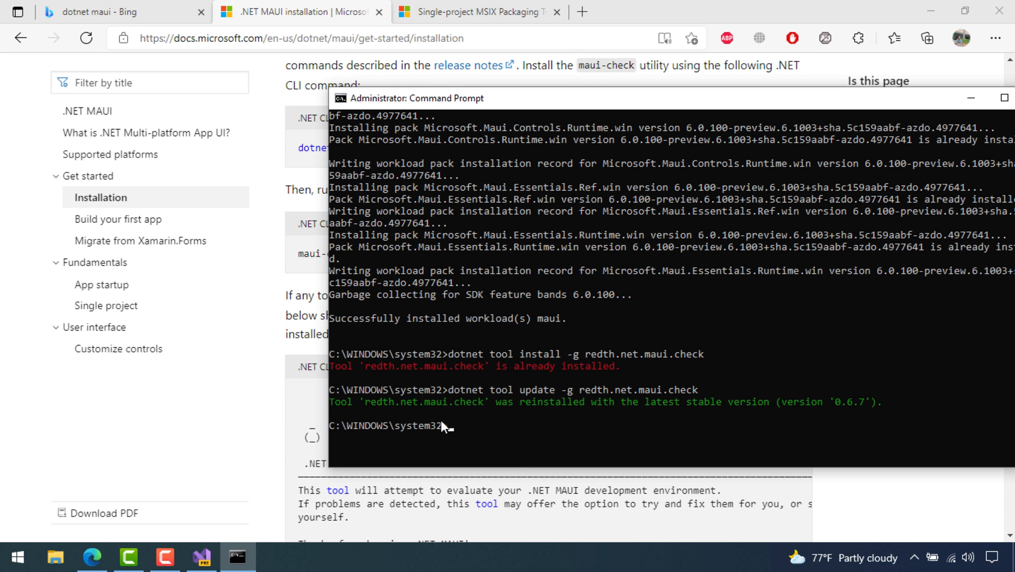
pyautogui.hotkey('ctrl', 'v')
pyautogui.press('Return')
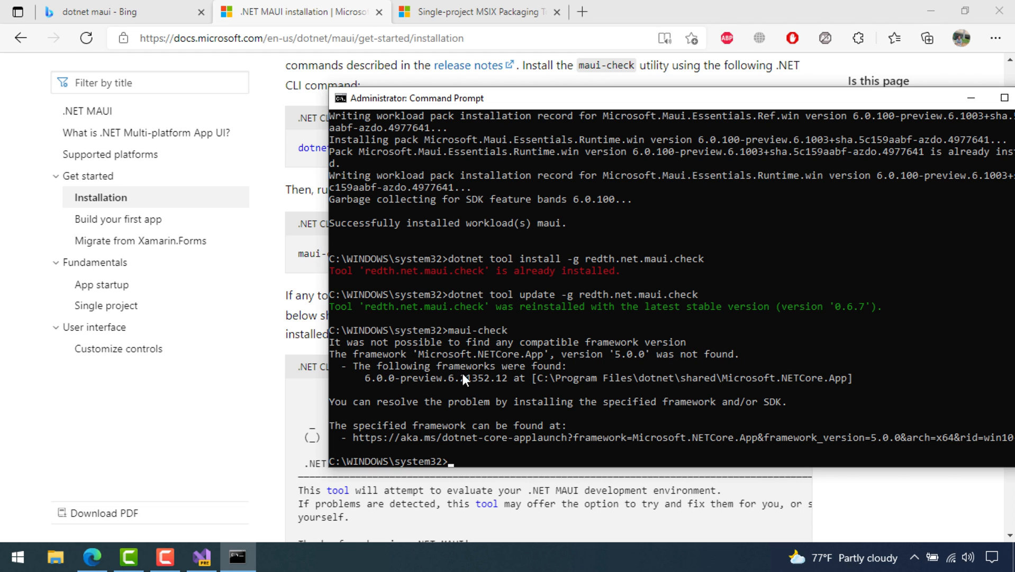
pyautogui.moveTo(360, 376); pyautogui.dragTo(778, 410)
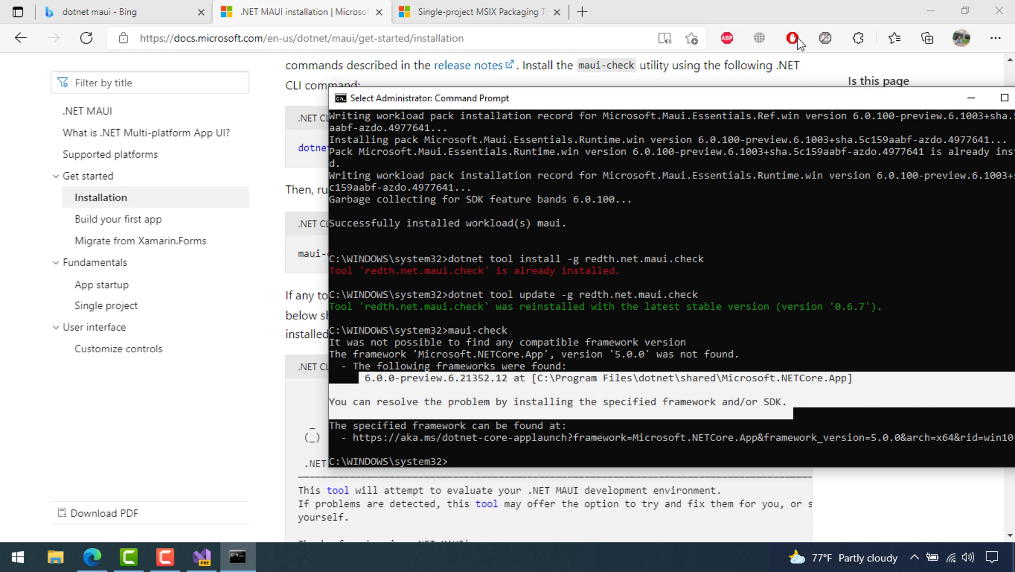
# Search Bing for dotnet framework 5.0 and open the Download .NET 5.0 page
pyautogui.click(583, 12)
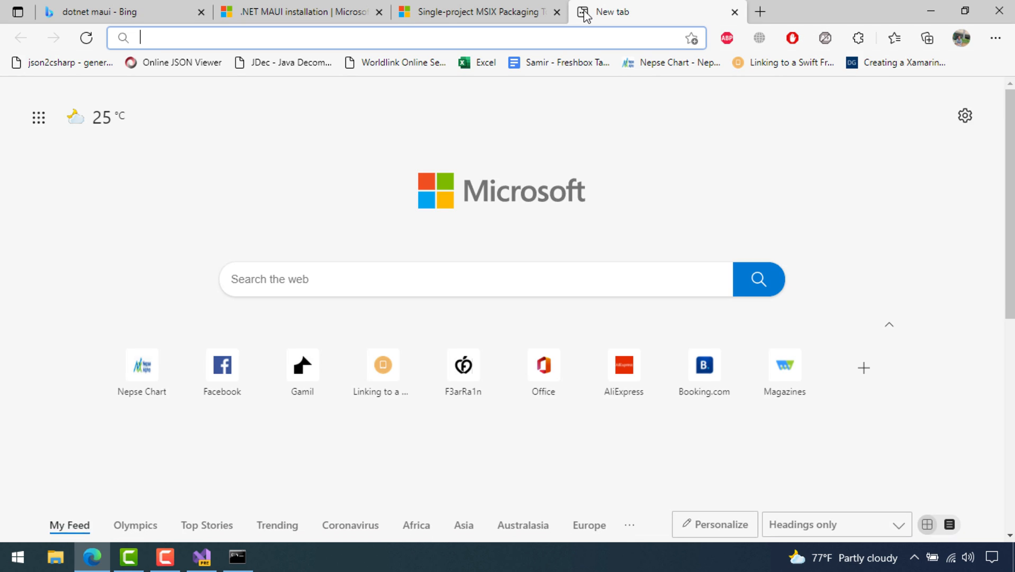
pyautogui.write('dotne')
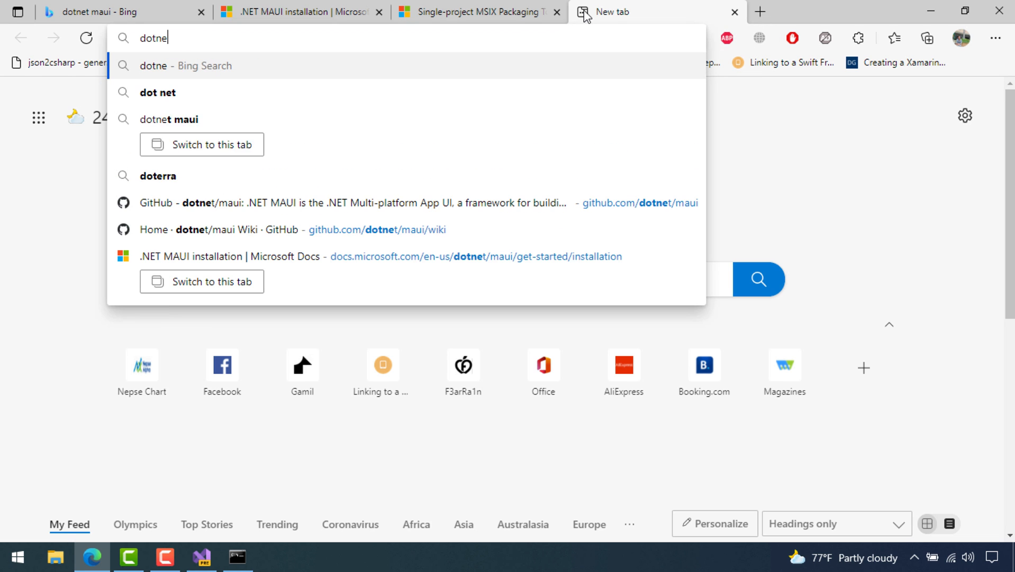
pyautogui.write('t fra')
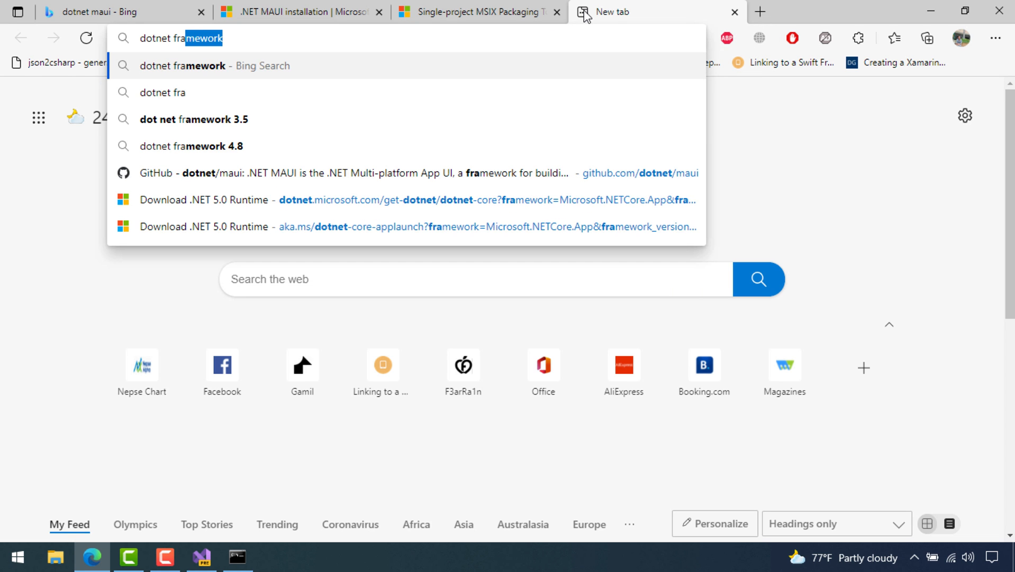
pyautogui.write('mework 5.9')
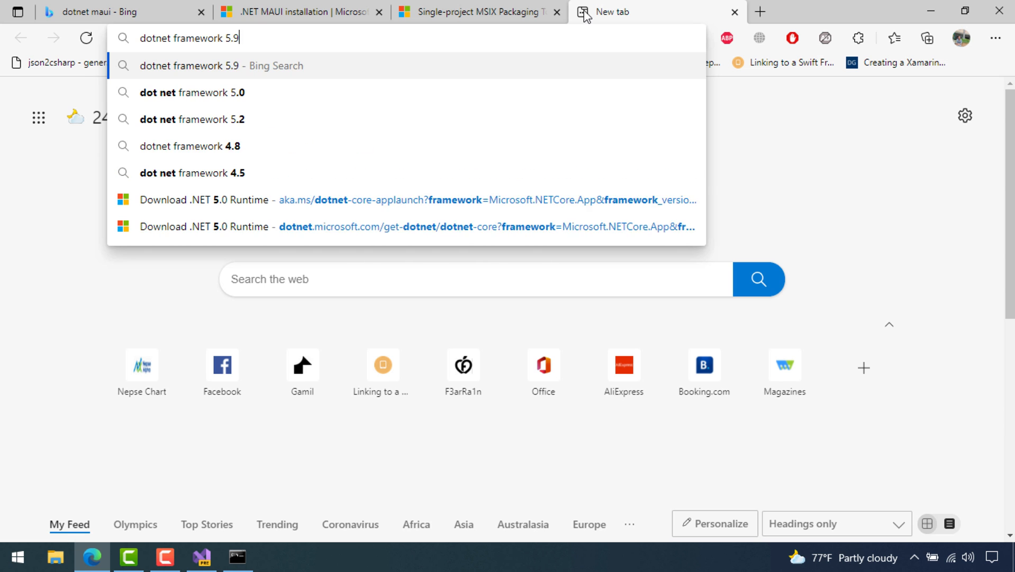
pyautogui.press('Return')
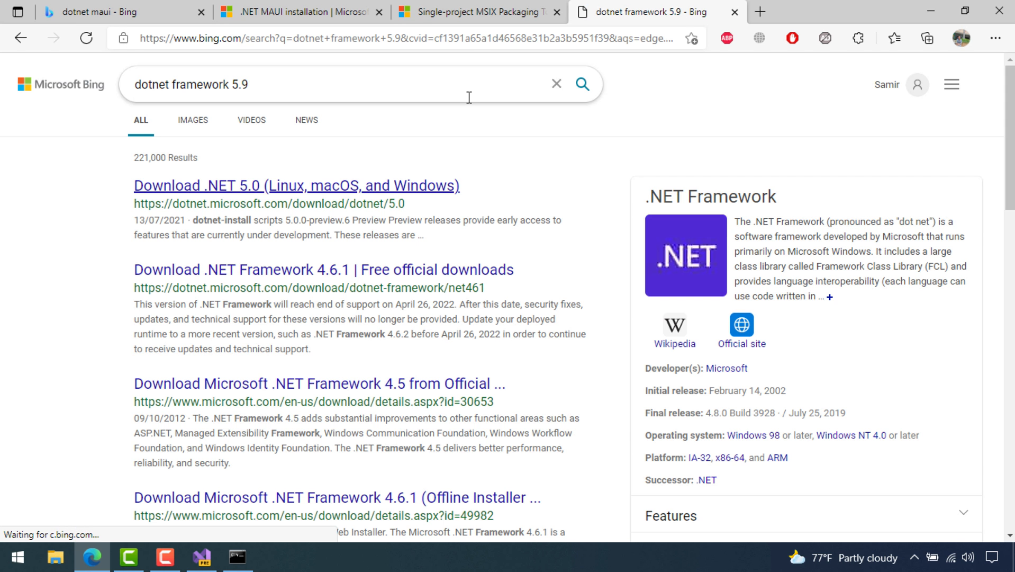
pyautogui.moveTo(238, 85); pyautogui.dragTo(249, 85)
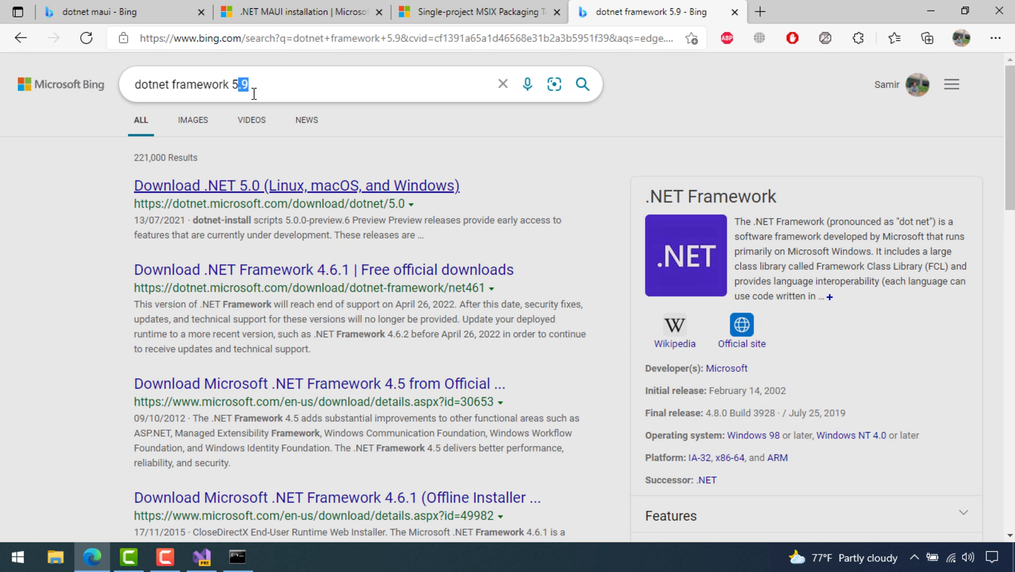
pyautogui.click(259, 117)
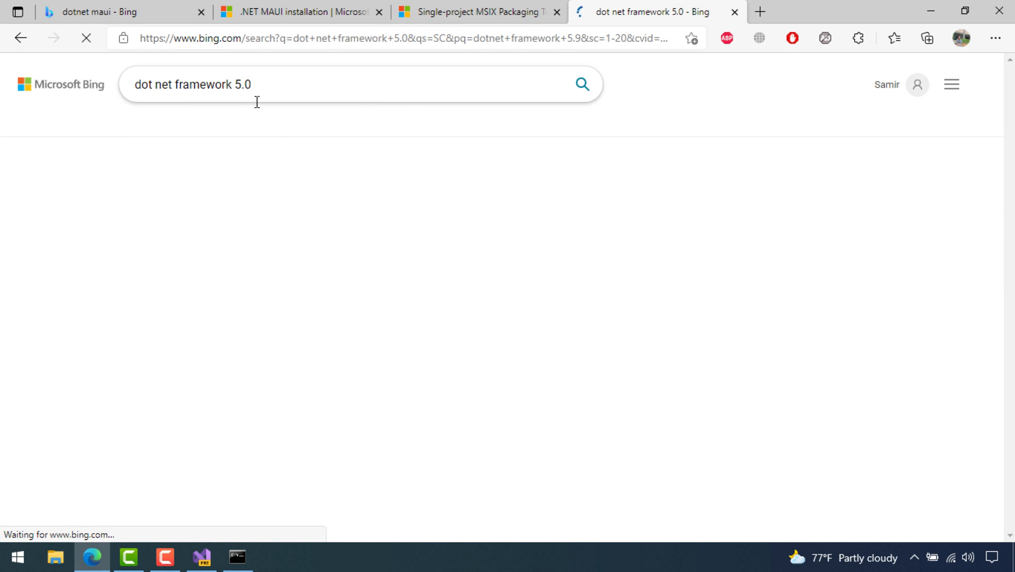
pyautogui.click(298, 186)
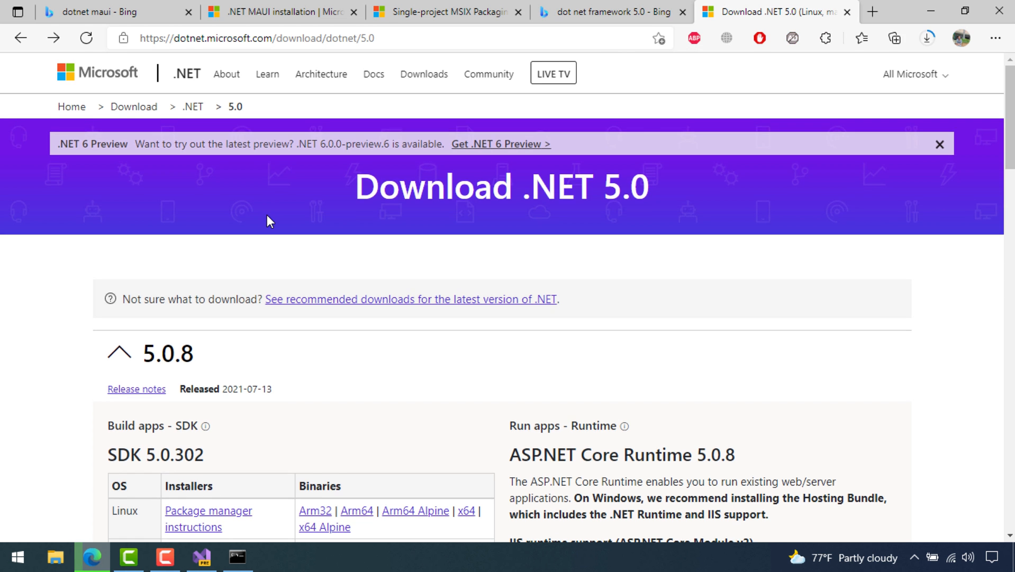
# Download the SDK 5.0.100 Windows x64 installer and launch it
pyautogui.scroll(-10, 267, 217)
pyautogui.scroll(-15, 312, 217)
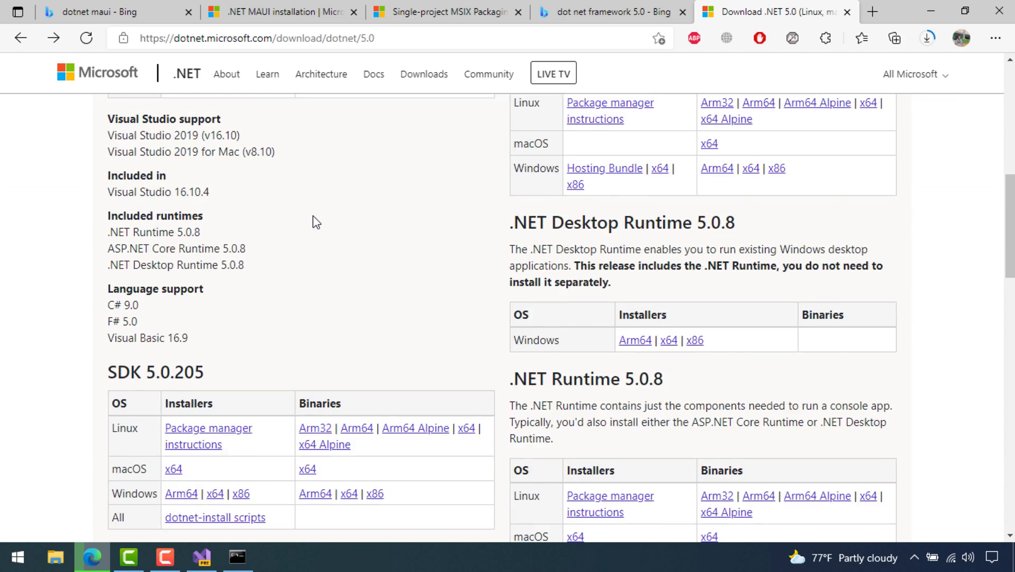
pyautogui.scroll(-3, 551, 314)
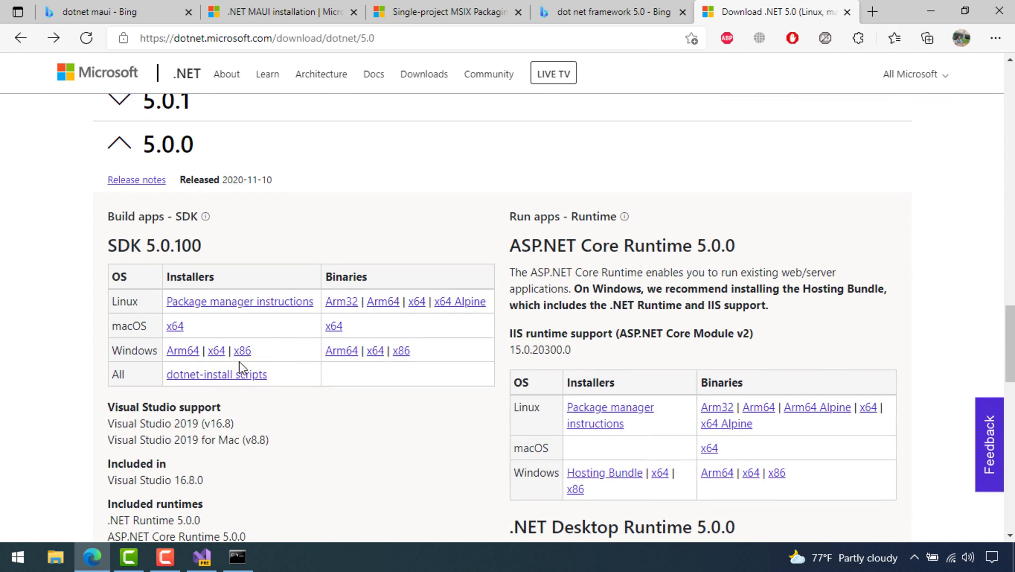
pyautogui.click(240, 554)
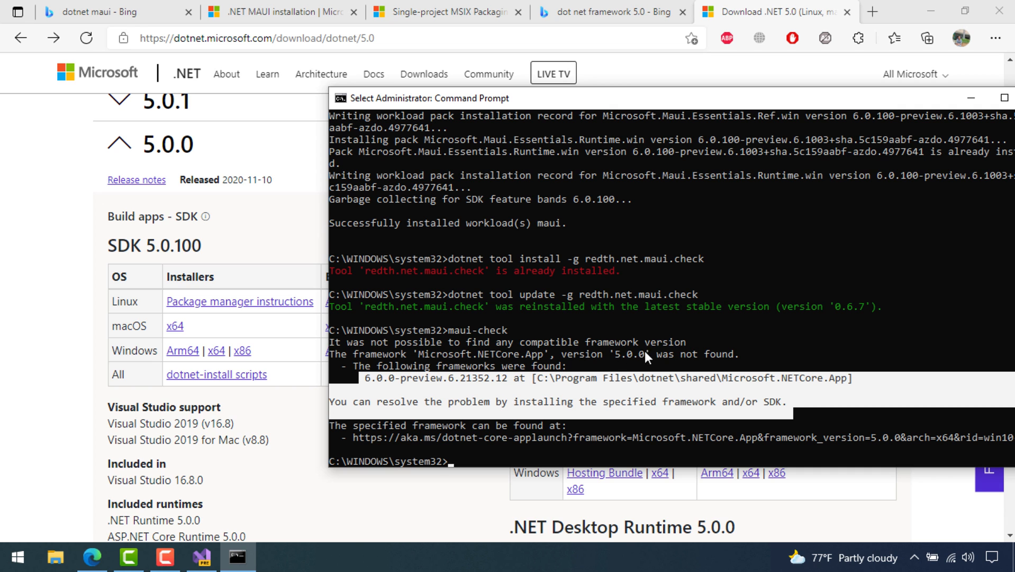
pyautogui.click(125, 308)
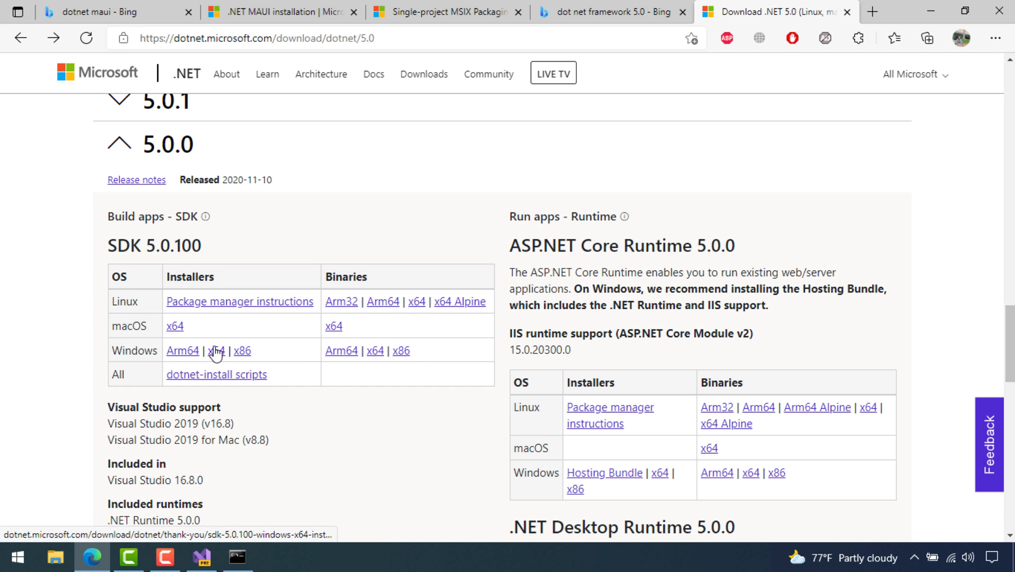
pyautogui.click(216, 351)
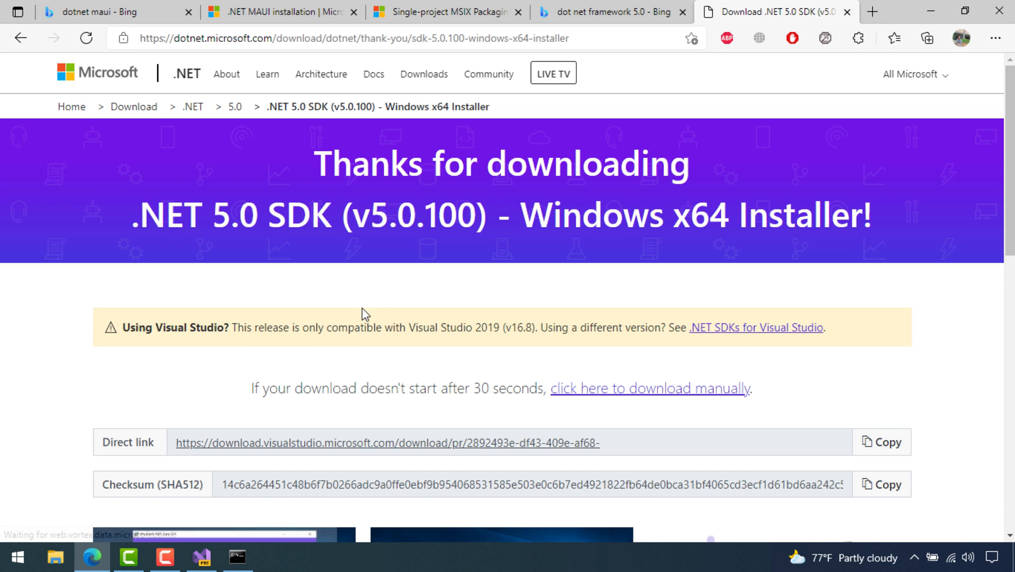
pyautogui.scroll(-4, 370, 318)
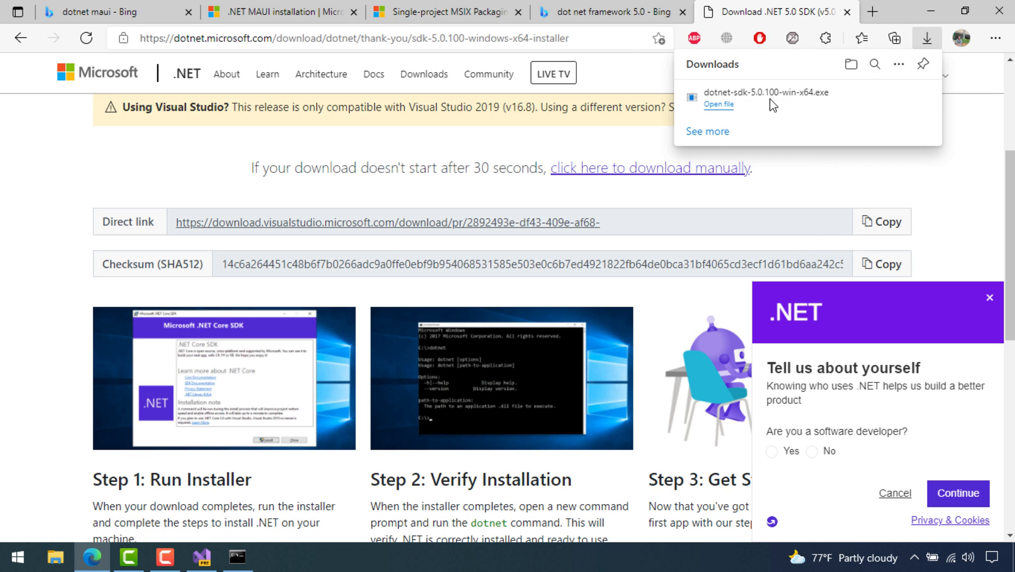
pyautogui.click(719, 103)
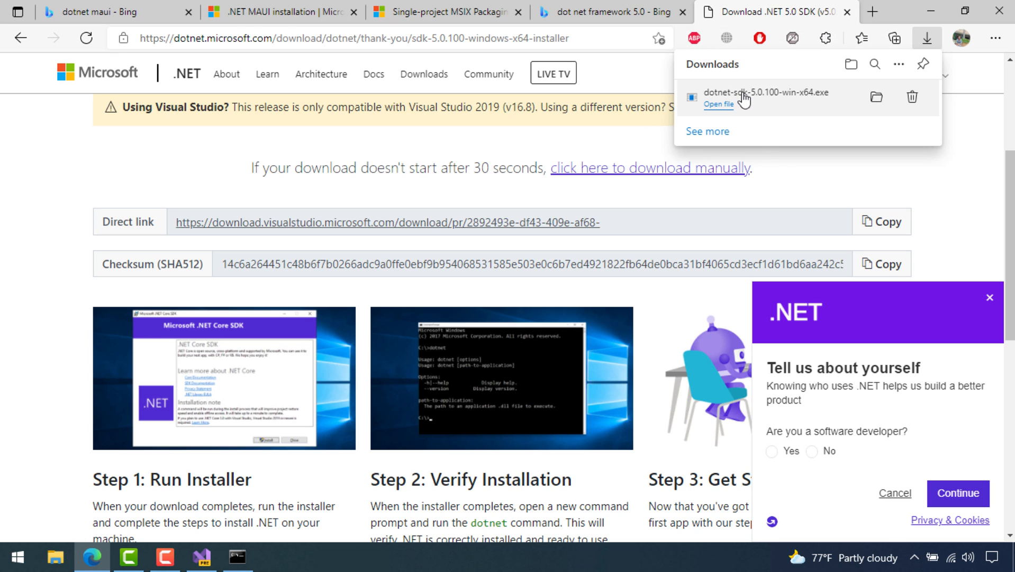
pyautogui.click(931, 14)
# Install .NET SDK 5.0.100 and close the installer after it reports success
pyautogui.click(929, 10)
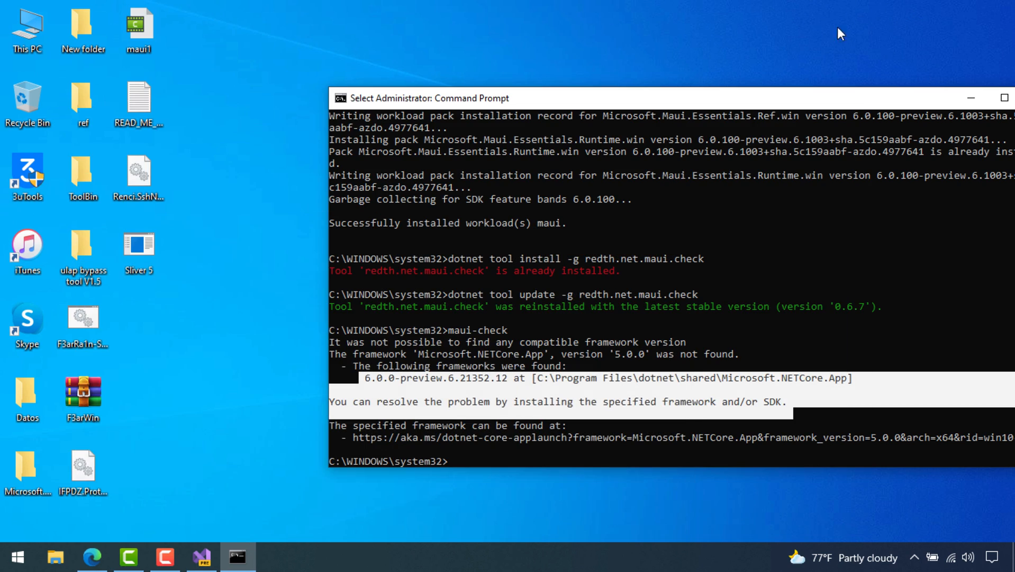
pyautogui.moveTo(674, 95)
pyautogui.mouseDown()
pyautogui.moveTo(761, 65)
pyautogui.moveTo(602, 83)
pyautogui.moveTo(591, 174)
pyautogui.moveTo(692, 59)
pyautogui.moveTo(624, 69)
pyautogui.moveTo(530, 246)
pyautogui.moveTo(674, 95)
pyautogui.mouseUp()
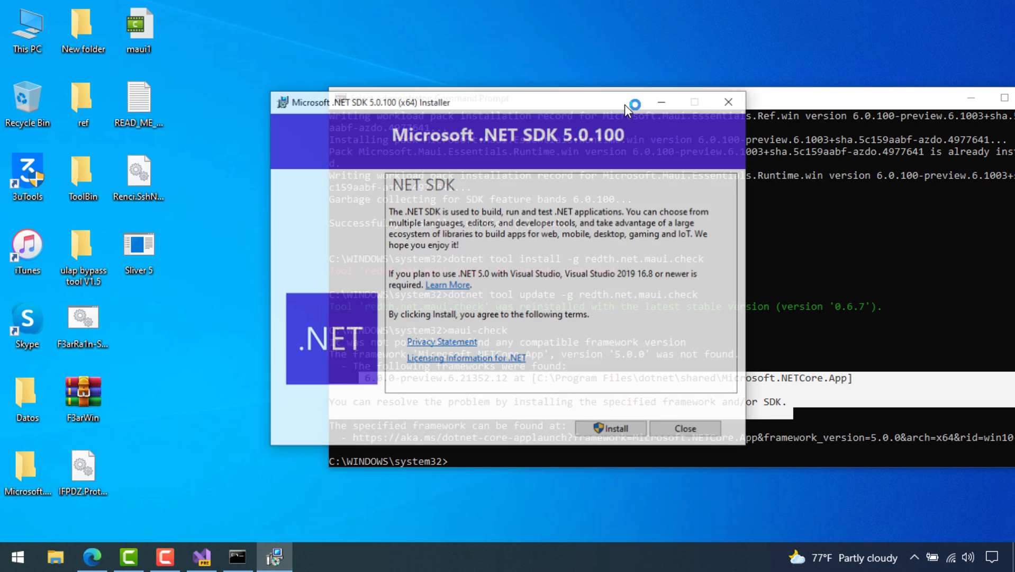
pyautogui.click(656, 430)
pyautogui.click(547, 334)
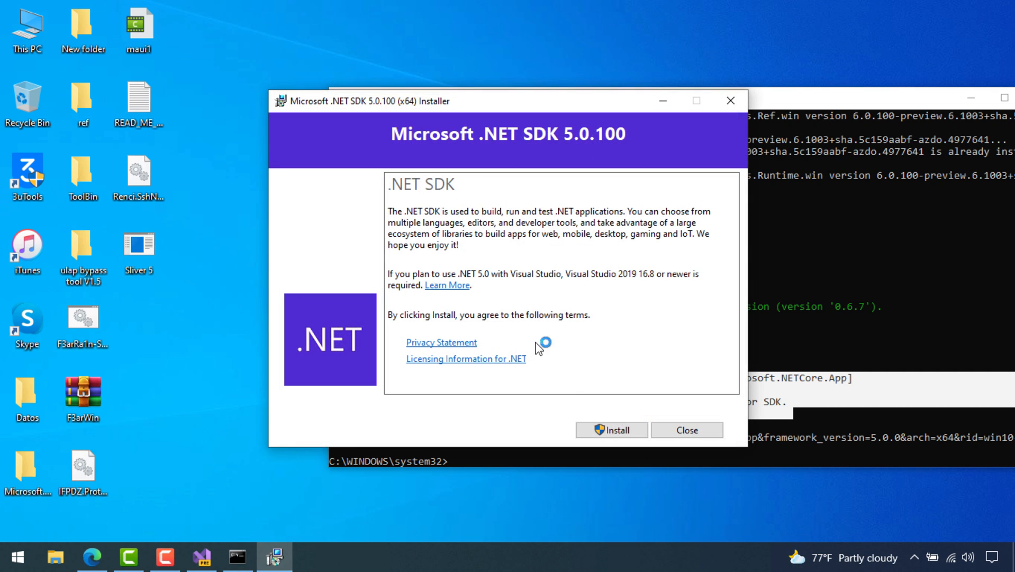
pyautogui.click(633, 429)
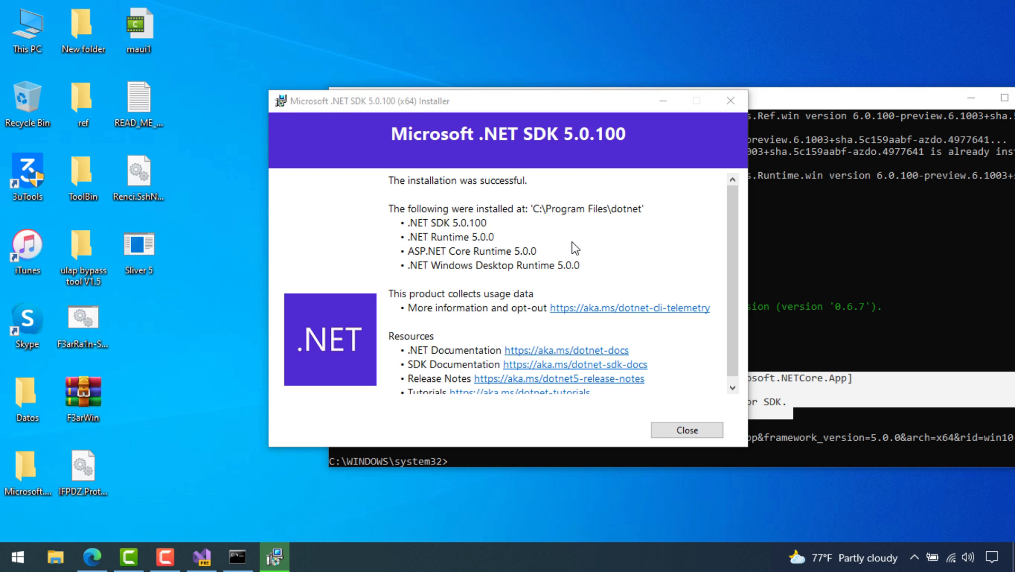
pyautogui.click(687, 429)
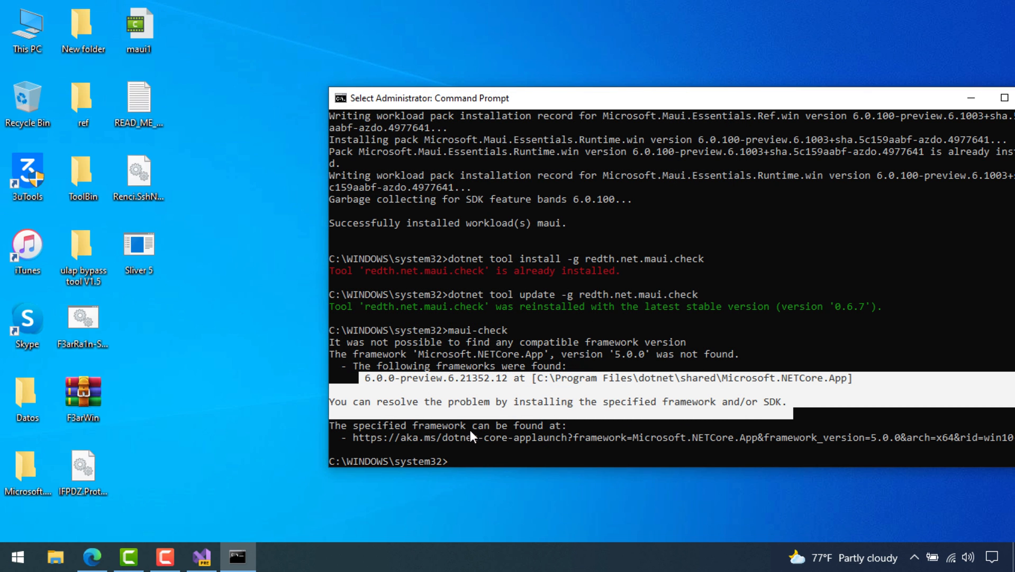
# Rerun maui-check and accept its fix to install OpenJDK 11
pyautogui.press('Up')
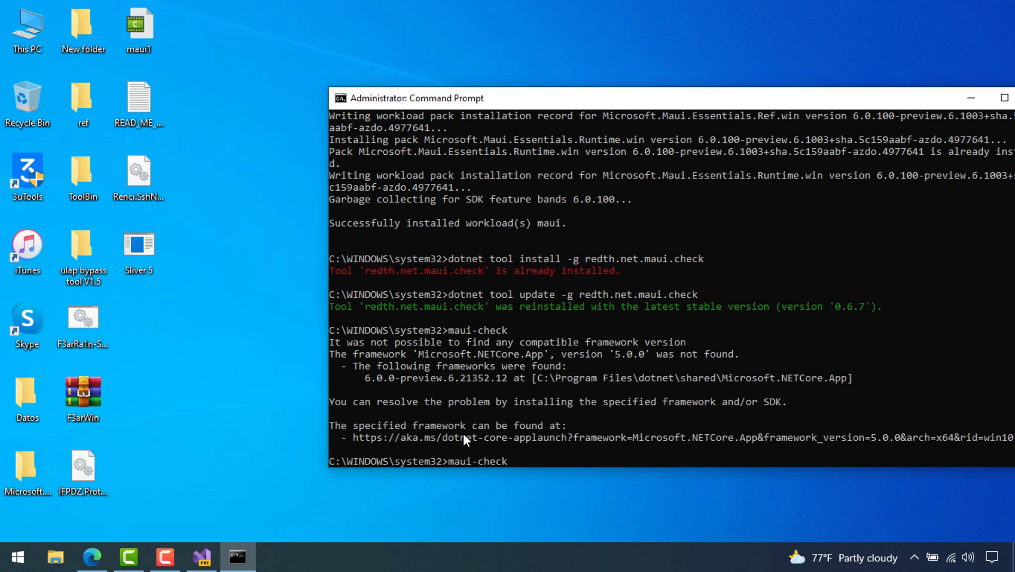
pyautogui.press('Return')
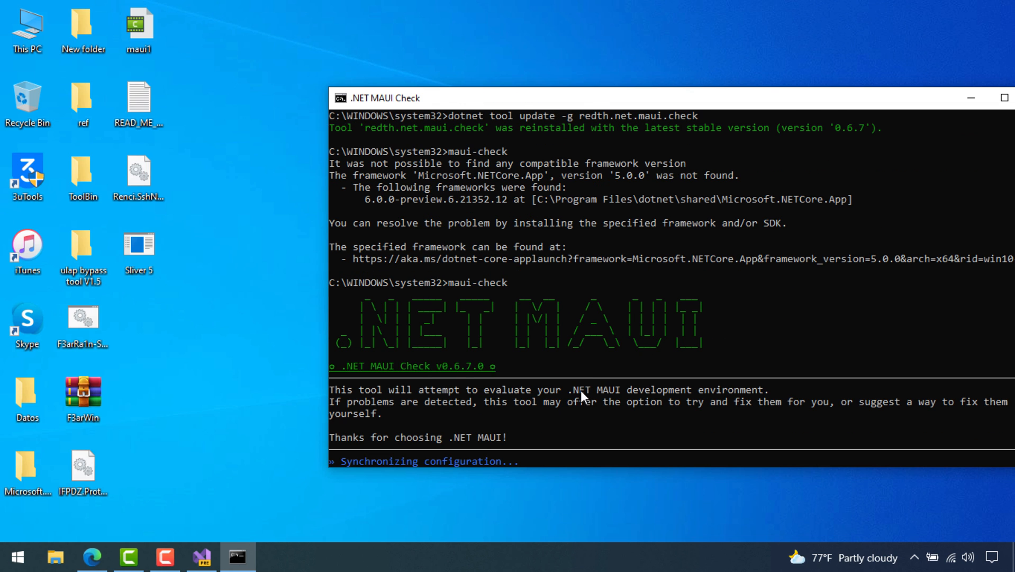
pyautogui.moveTo(331, 469); pyautogui.dragTo(177, 509)
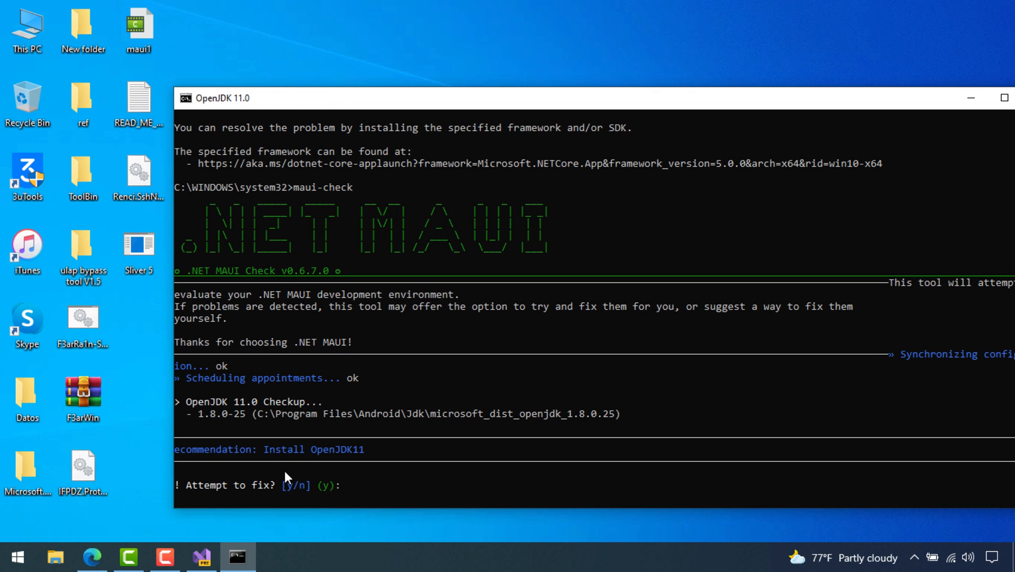
pyautogui.write('y')
pyautogui.press('Return')
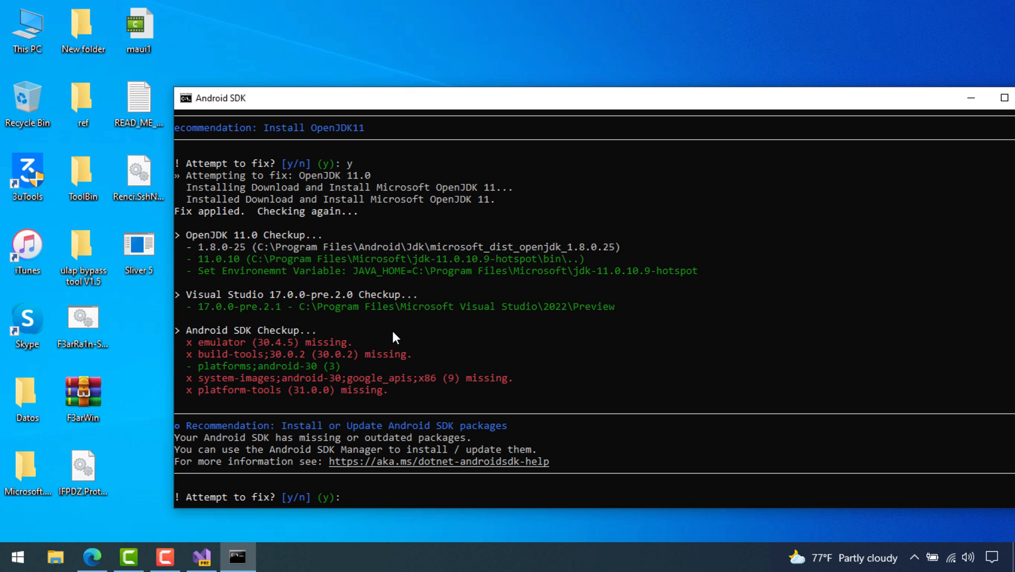
# Accept the Android SDK fix, review the reported problems, and exit maui-check
pyautogui.write('y')
pyautogui.press('Return')
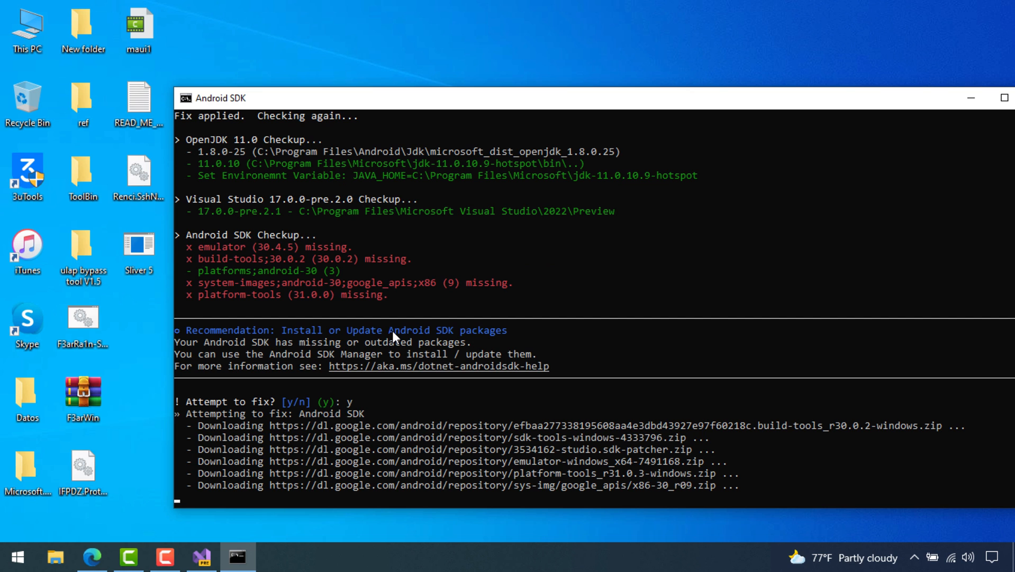
pyautogui.write('y')
pyautogui.press('Return')
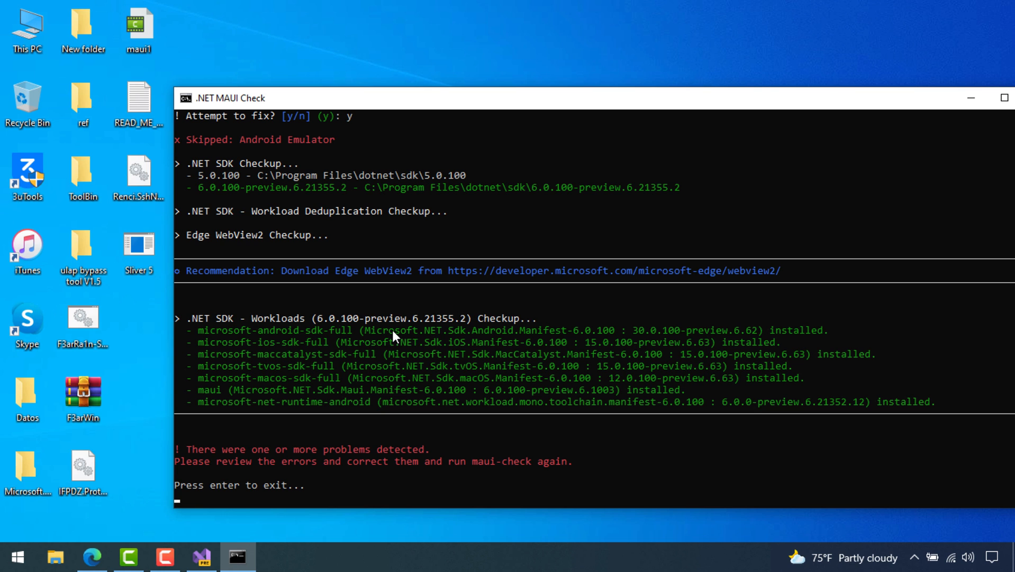
pyautogui.scroll(2, 432, 320)
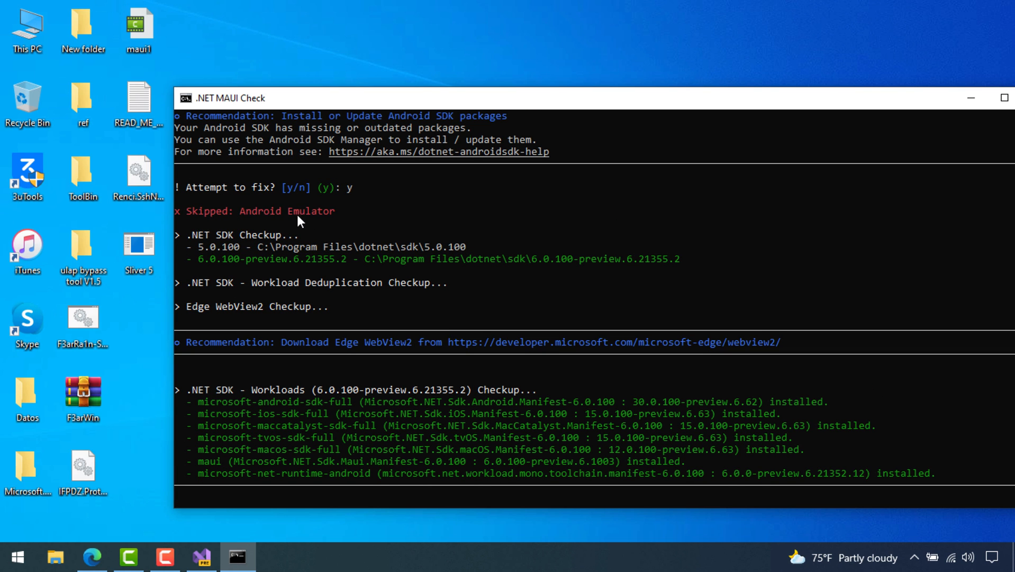
pyautogui.scroll(5, 298, 220)
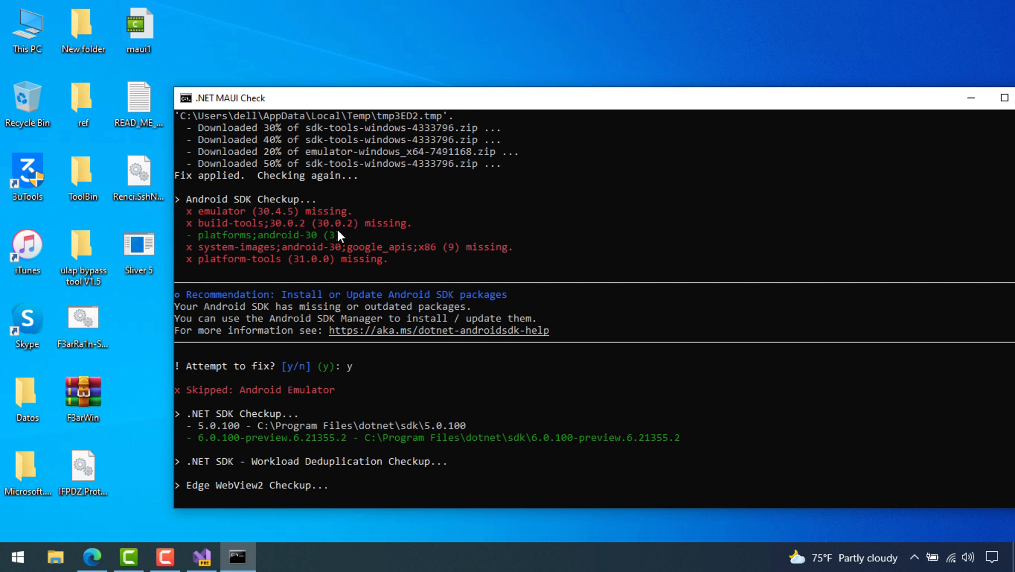
pyautogui.scroll(-1, 305, 241)
pyautogui.scroll(-2, 299, 213)
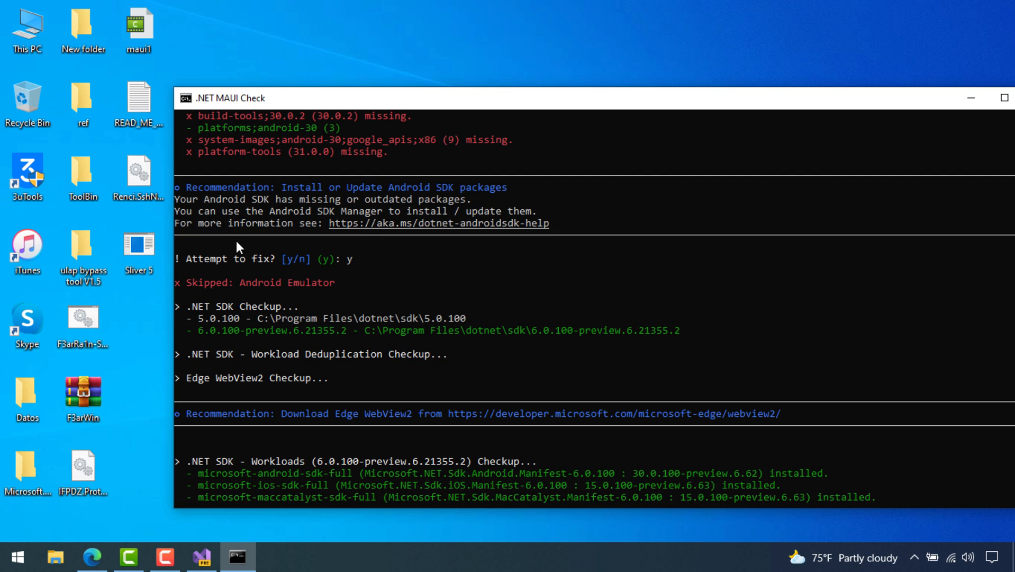
pyautogui.scroll(-2, 295, 292)
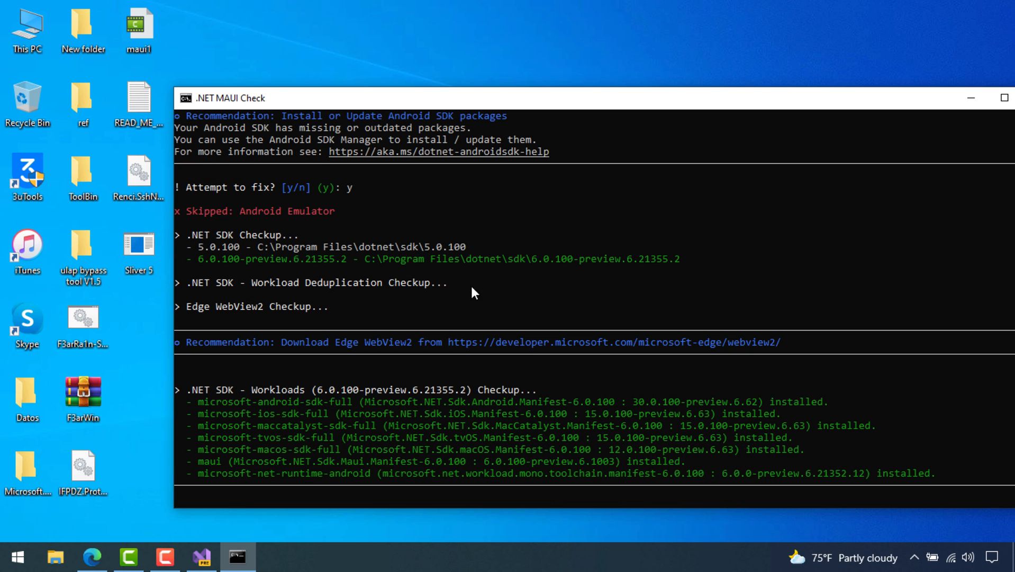
pyautogui.scroll(-6, 320, 341)
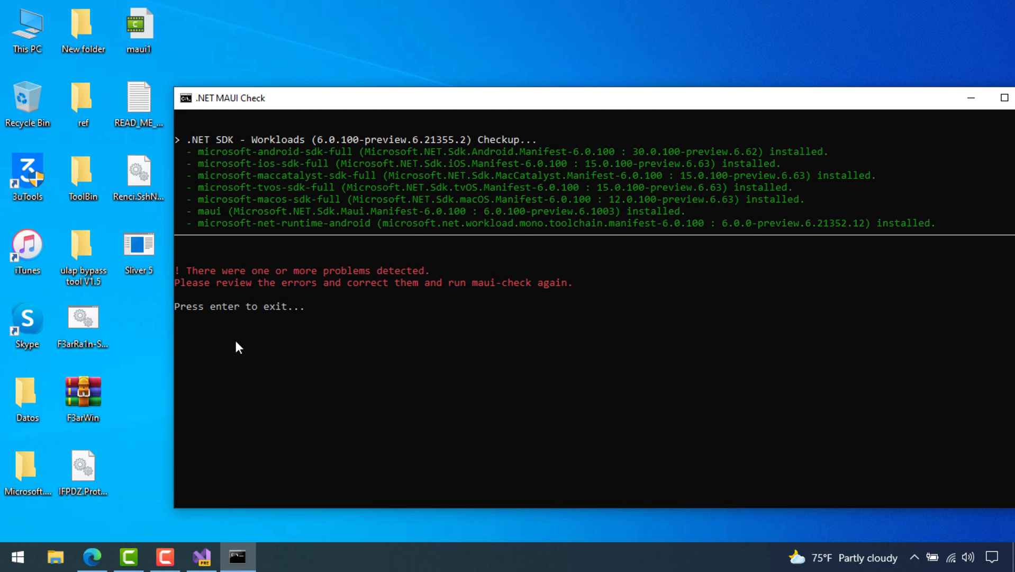
pyautogui.scroll(3, 236, 336)
pyautogui.press('Return')
# Start maui-check again and inspect the list of missing Android SDK packages
pyautogui.write('maui-check')
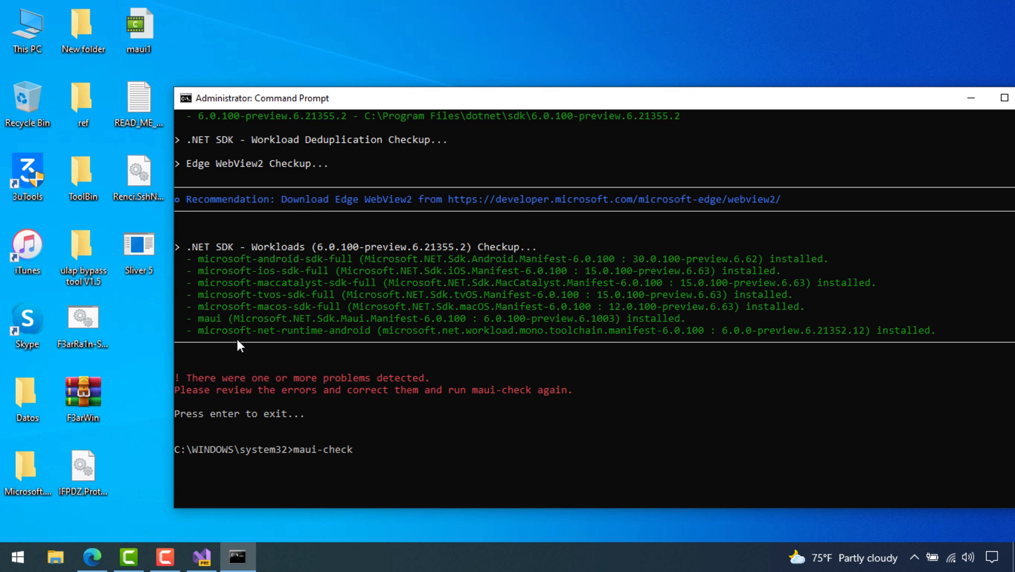
pyautogui.press('Return')
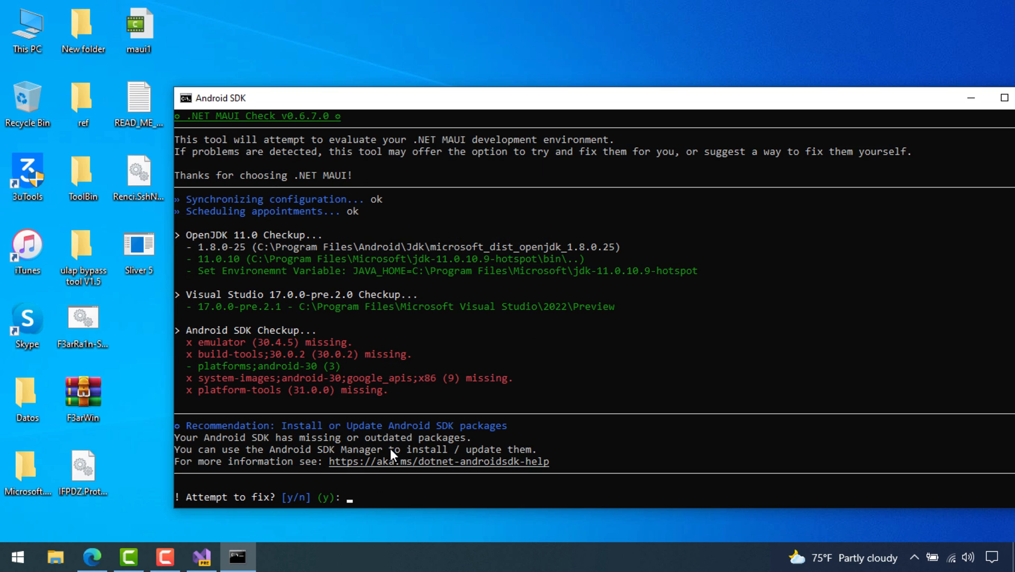
pyautogui.write('y')
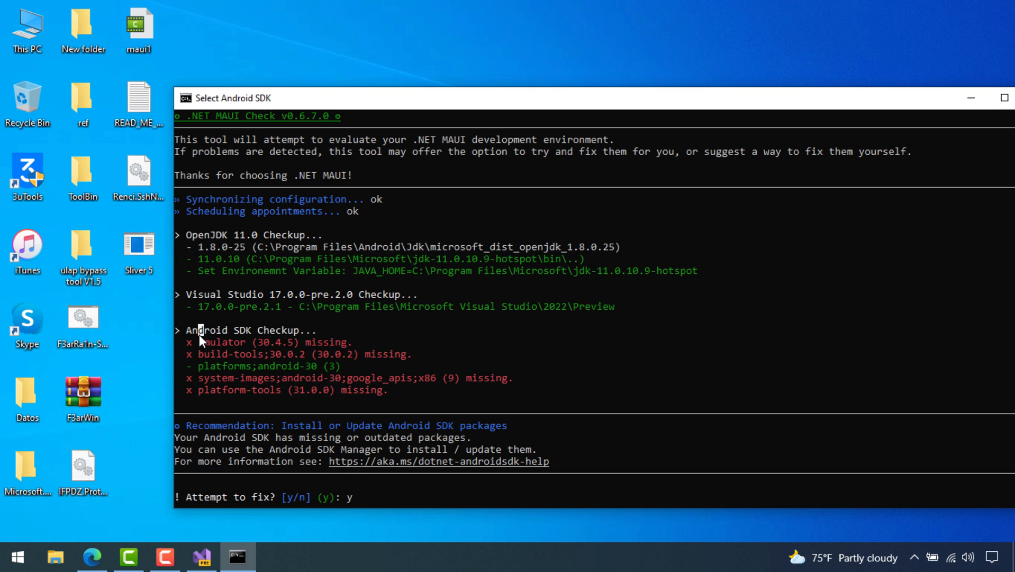
pyautogui.moveTo(199, 335); pyautogui.dragTo(422, 393)
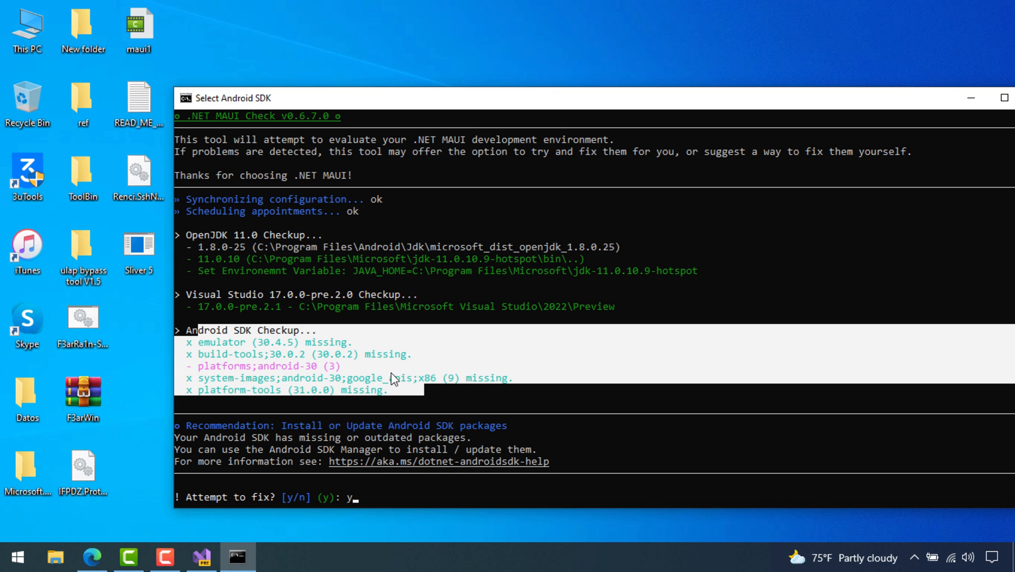
pyautogui.click(437, 387)
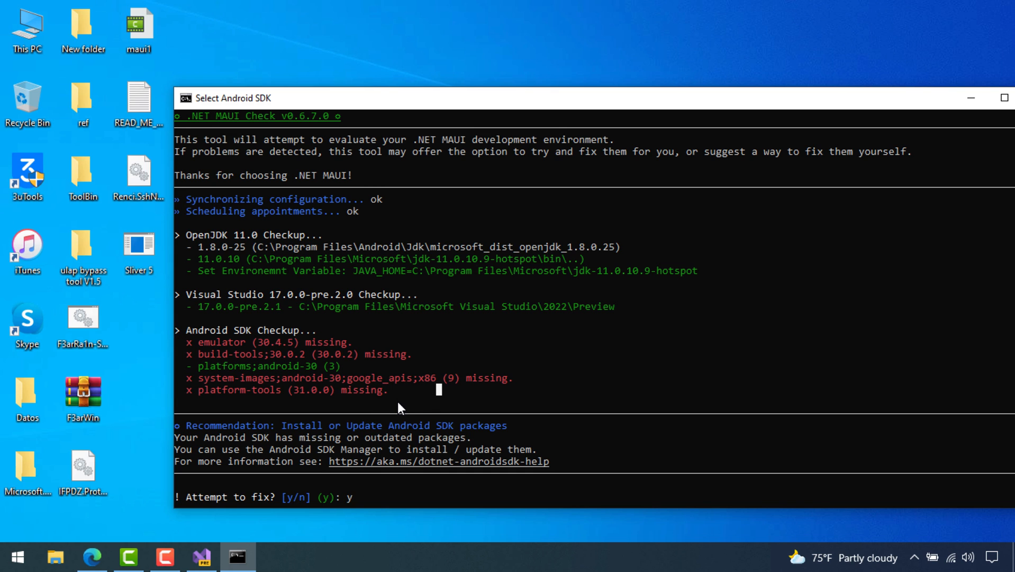
pyautogui.click(361, 498)
pyautogui.press('Return')
pyautogui.click(372, 482)
pyautogui.rightClick(409, 487)
pyautogui.click(476, 338)
pyautogui.press('Return')
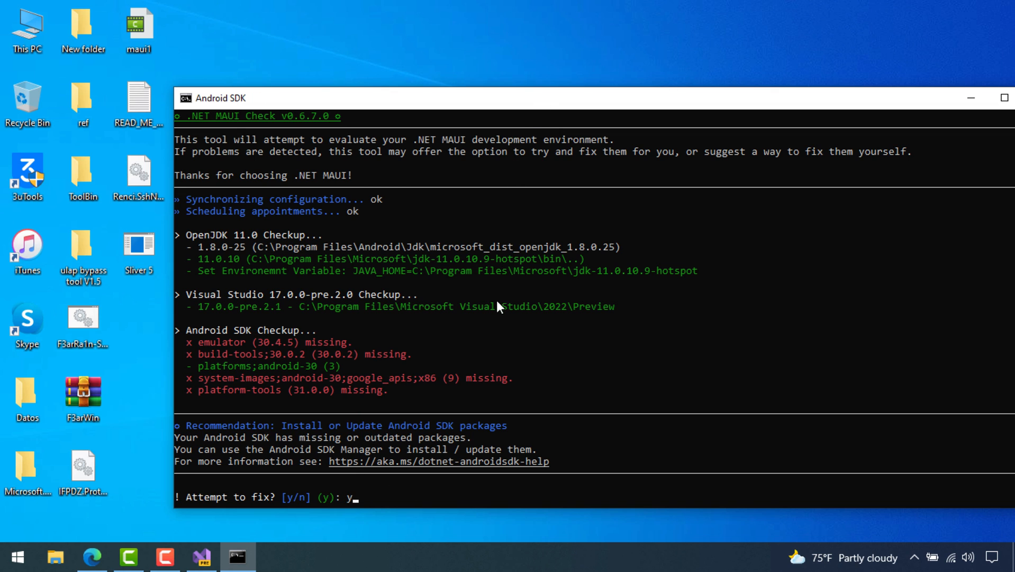
pyautogui.click(362, 496)
pyautogui.rightClick(394, 493)
# Confirm the Android SDK fix twice and review the still-missing emulator, build-tools and platform-tools
pyautogui.write('y')
pyautogui.press('Return')
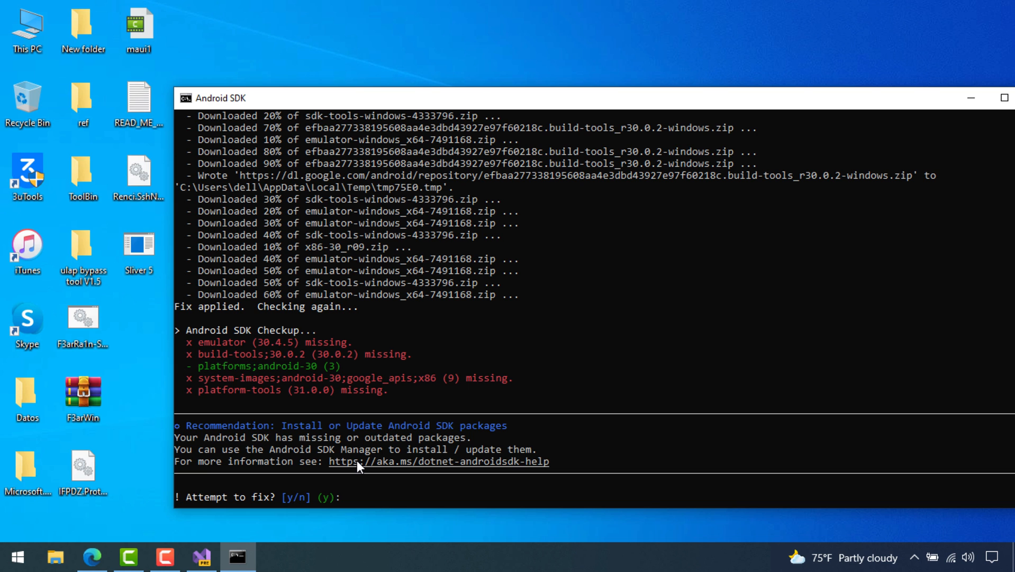
pyautogui.write('y')
pyautogui.press('Return')
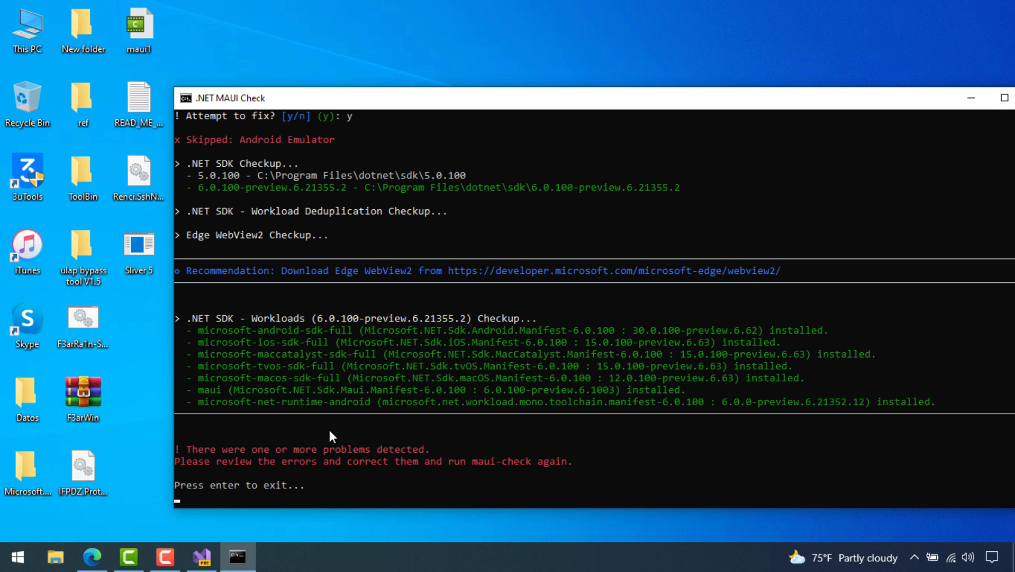
pyautogui.scroll(3, 280, 297)
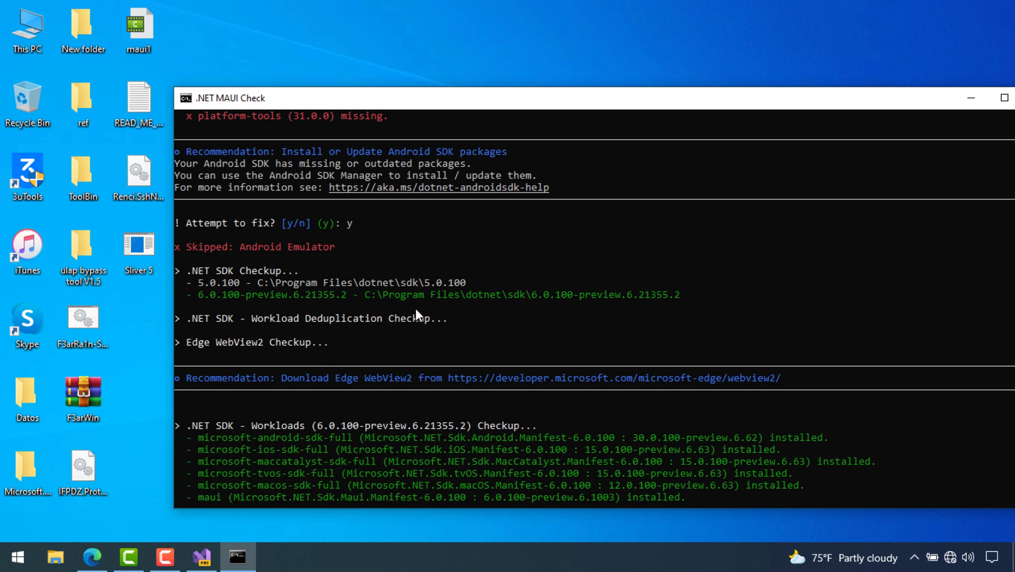
pyautogui.scroll(6, 351, 270)
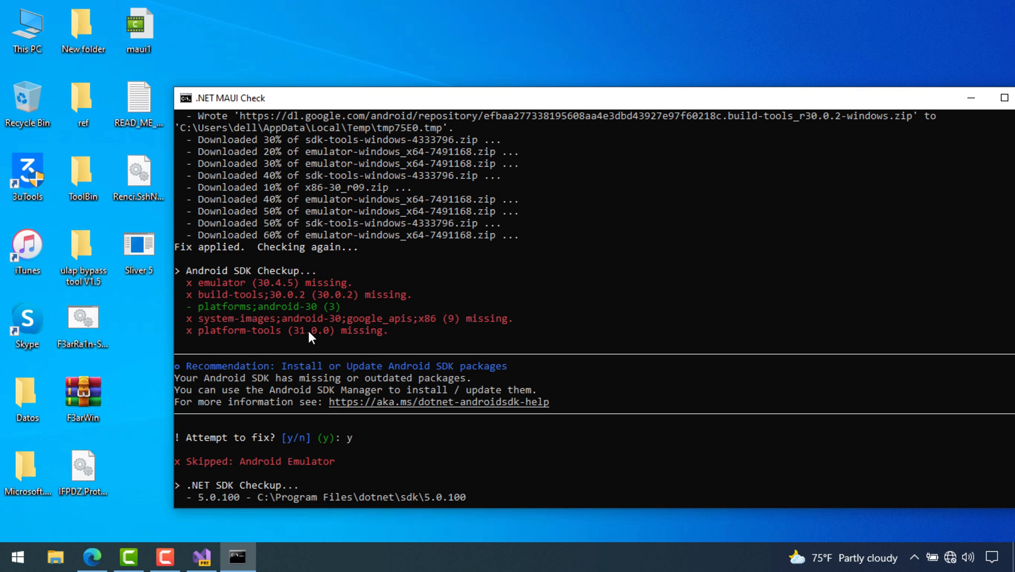
pyautogui.moveTo(398, 330); pyautogui.dragTo(168, 280)
pyautogui.scroll(-1, 396, 340)
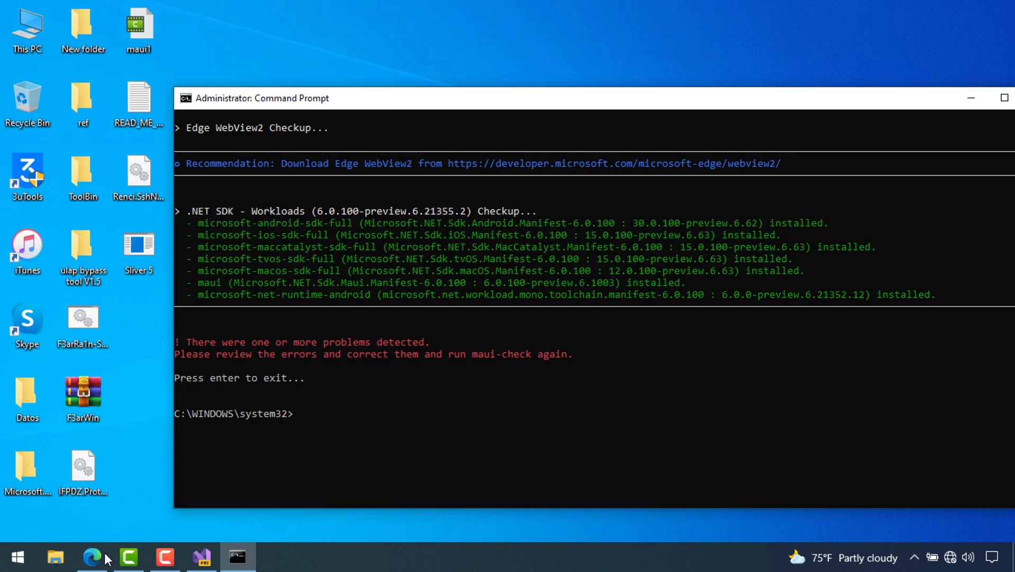
# Open the Build your first app guide and copy the dotnet new maui -n HelloMaui command
pyautogui.click(105, 556)
pyautogui.scroll(-10, 346, 232)
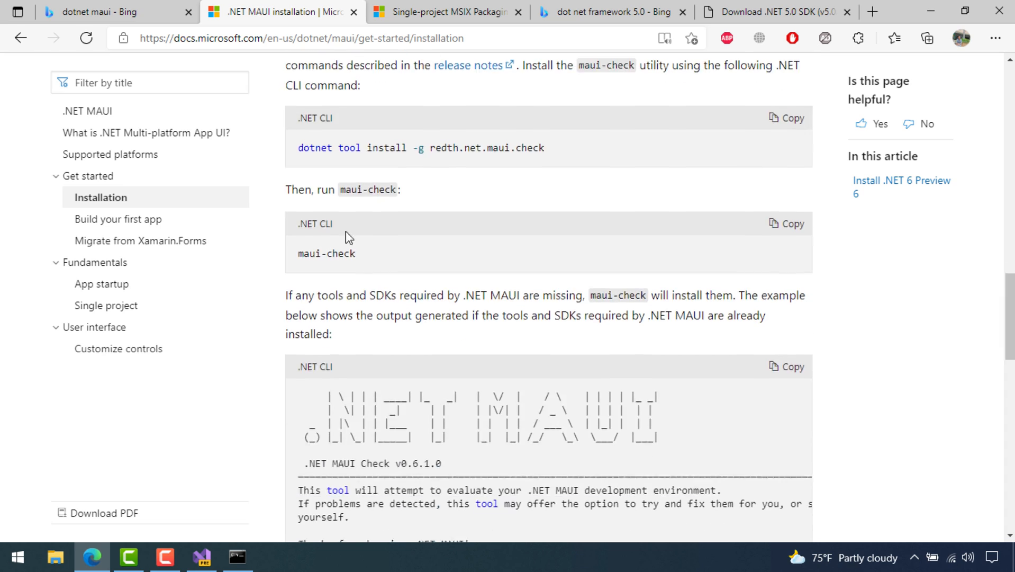
pyautogui.scroll(-15, 331, 202)
pyautogui.scroll(10, 385, 301)
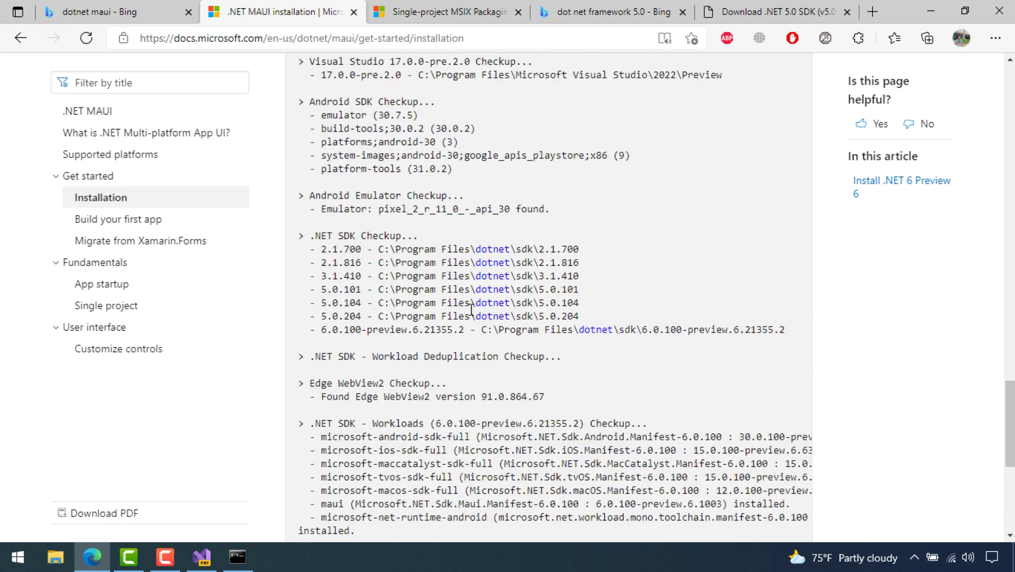
pyautogui.scroll(3, 385, 300)
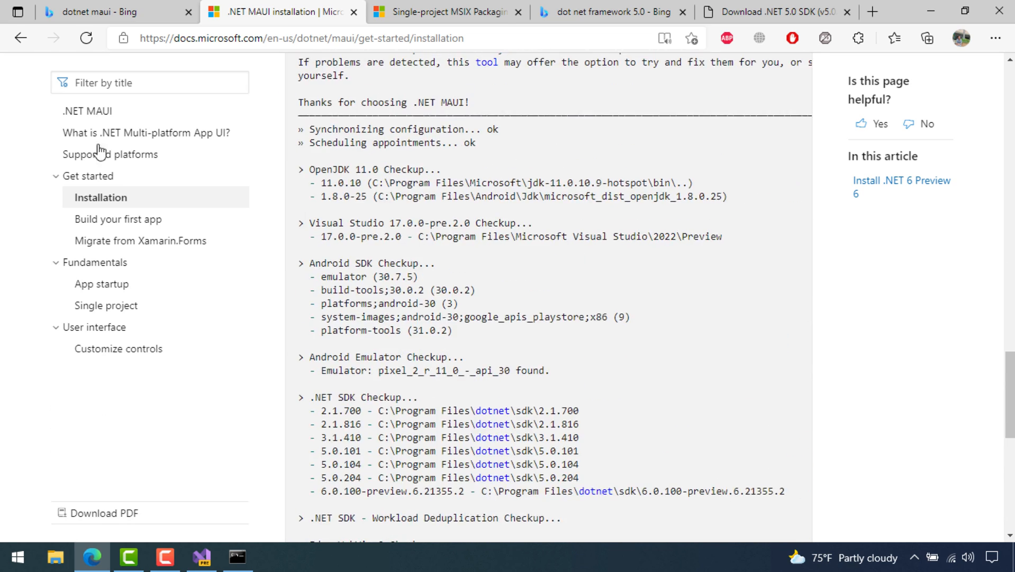
pyautogui.click(132, 220)
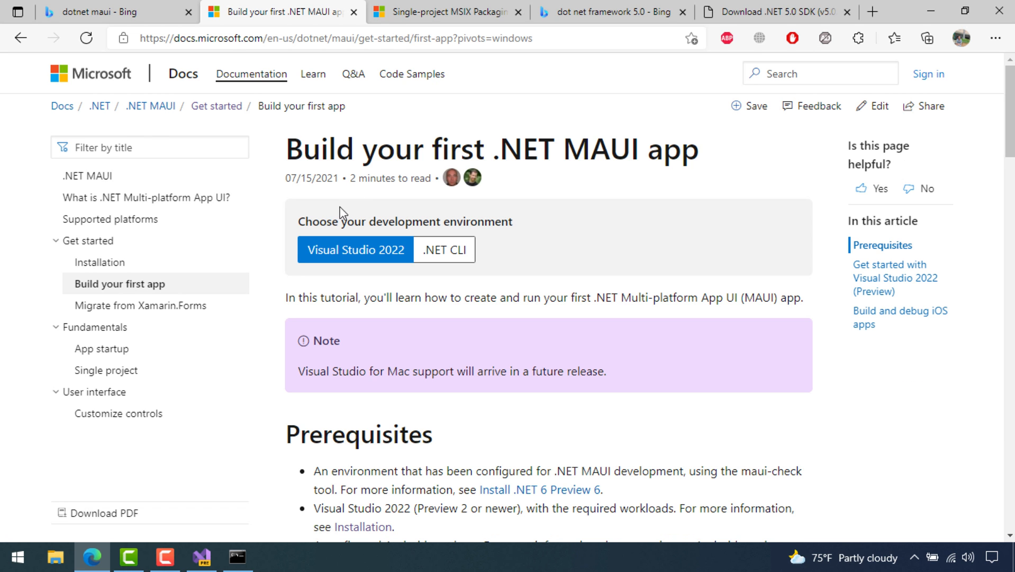
pyautogui.scroll(-2, 378, 293)
pyautogui.scroll(-10, 378, 292)
pyautogui.scroll(2, 544, 211)
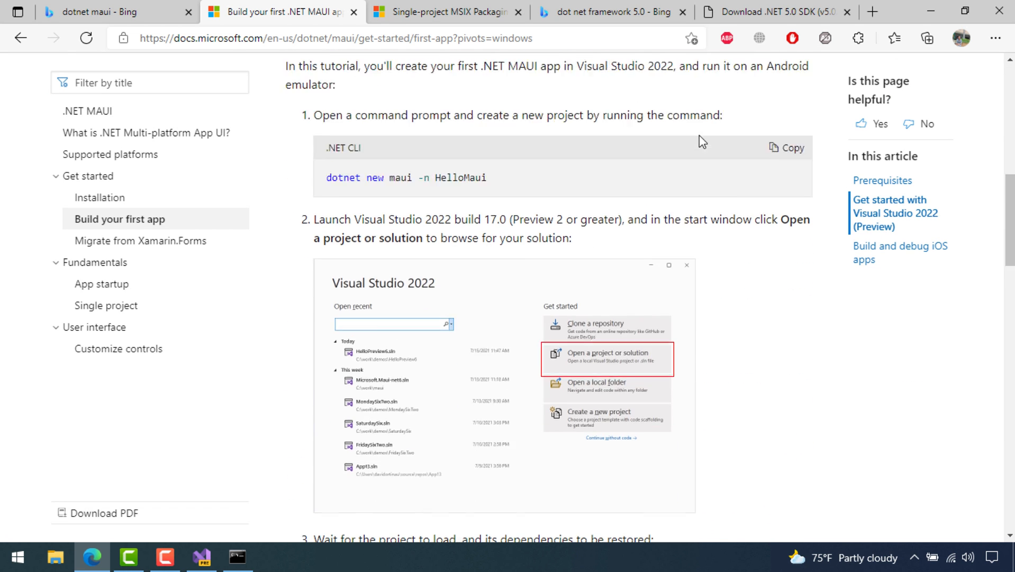
pyautogui.click(789, 216)
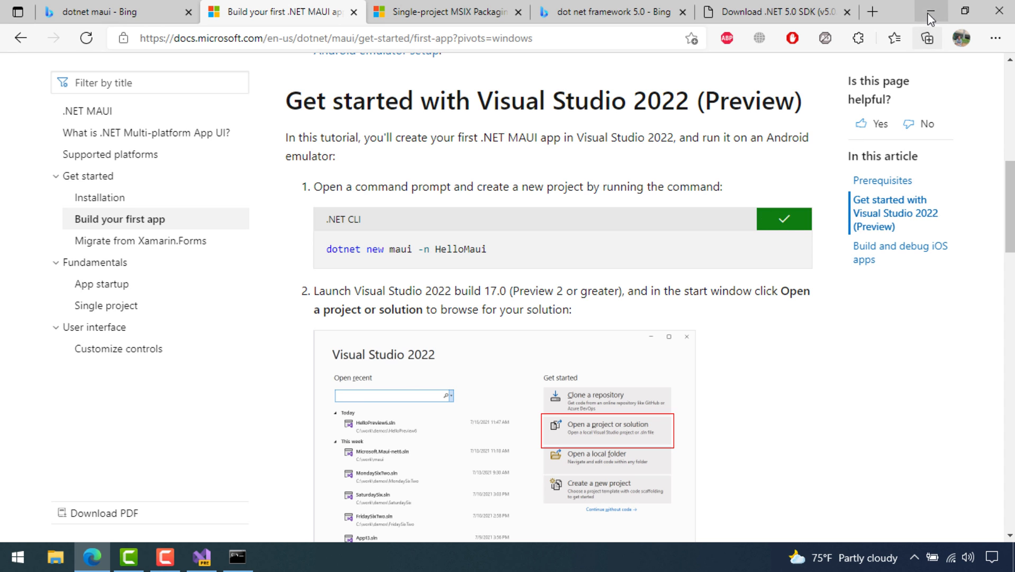
# Return to the Command Prompt and type cd at the prompt
pyautogui.click(931, 11)
pyautogui.write('cd')
pyautogui.click(332, 401)
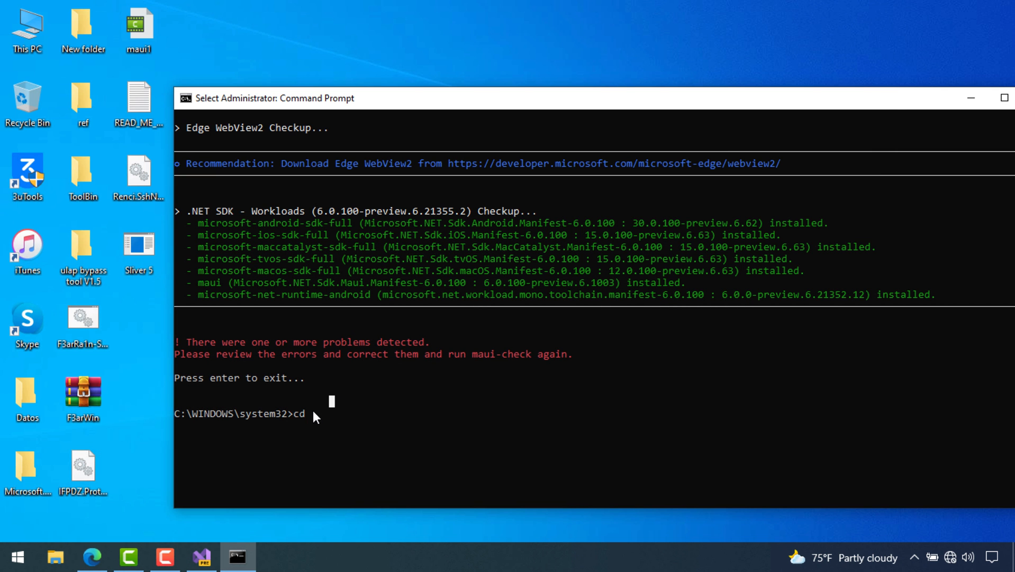
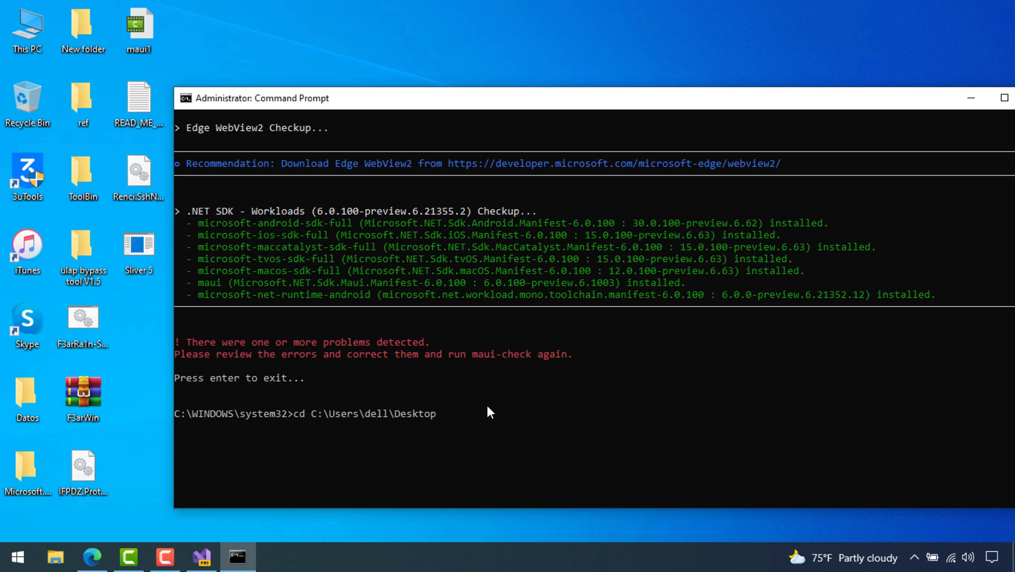
# Switch to the Desktop folder and run 'dotnet new maui -n HelloMaui', copied from the docs
pyautogui.press('Return')
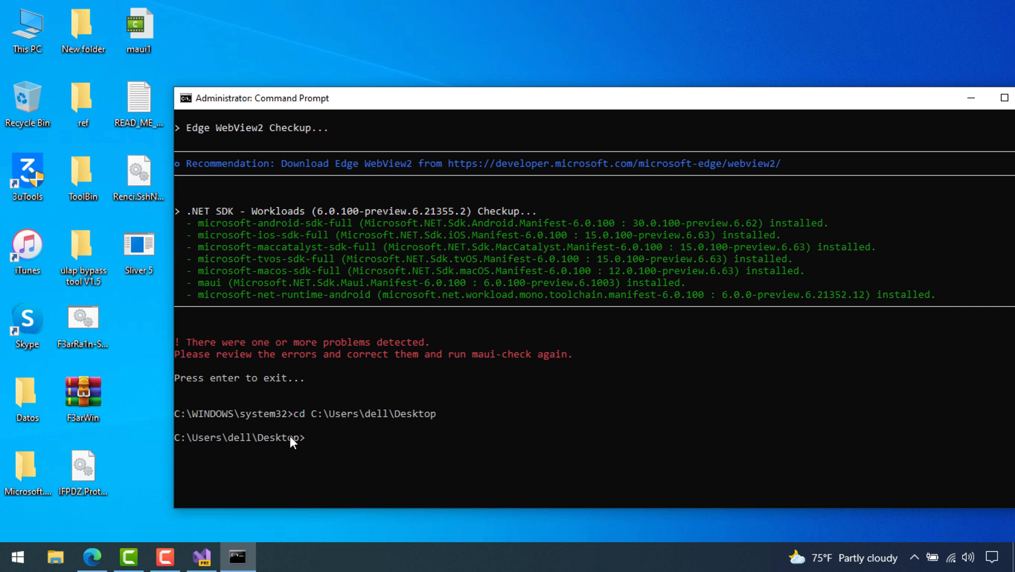
pyautogui.click(92, 556)
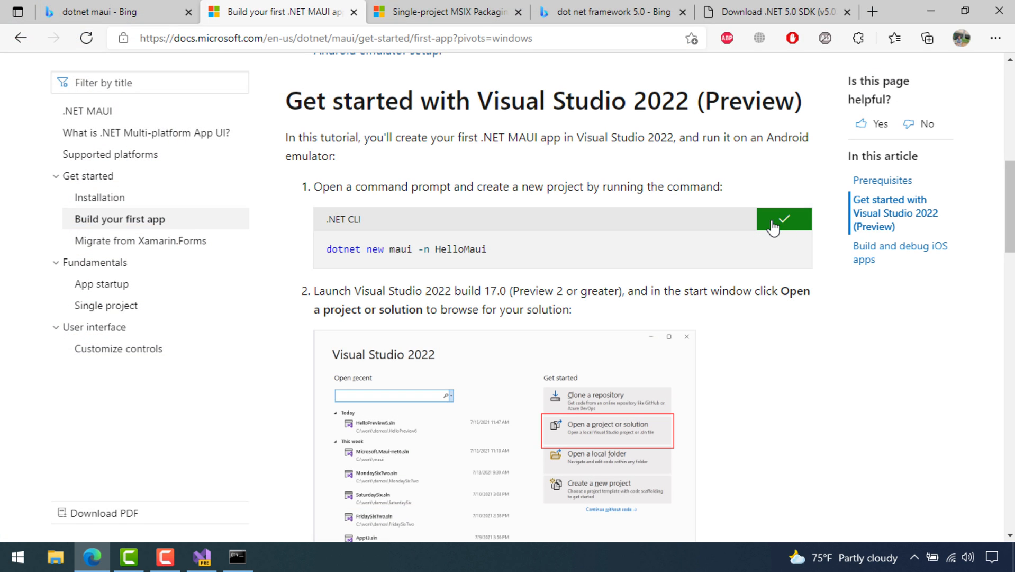
pyautogui.moveTo(588, 248); pyautogui.dragTo(405, 233)
pyautogui.click(789, 218)
pyautogui.click(931, 10)
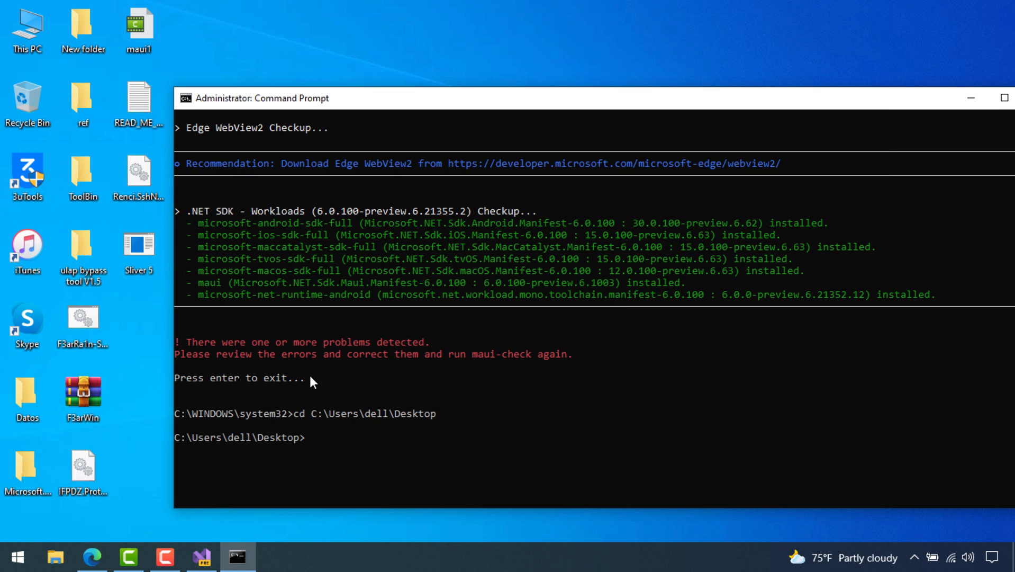
pyautogui.rightClick(336, 408)
pyautogui.press('Return')
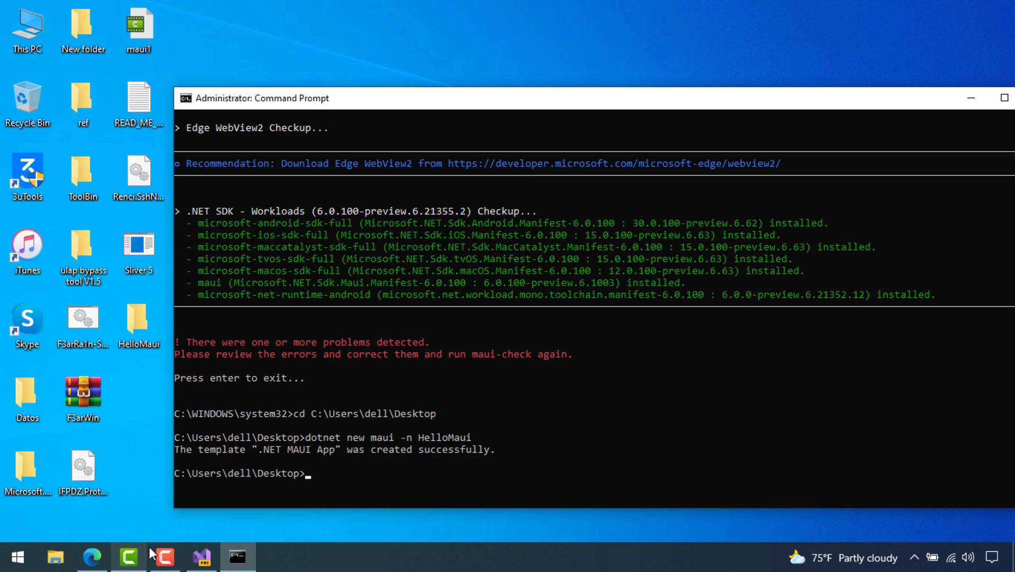
# Read the docs' steps on opening the project and choosing an Android target, then minimize Edge and Command Prompt
pyautogui.click(91, 554)
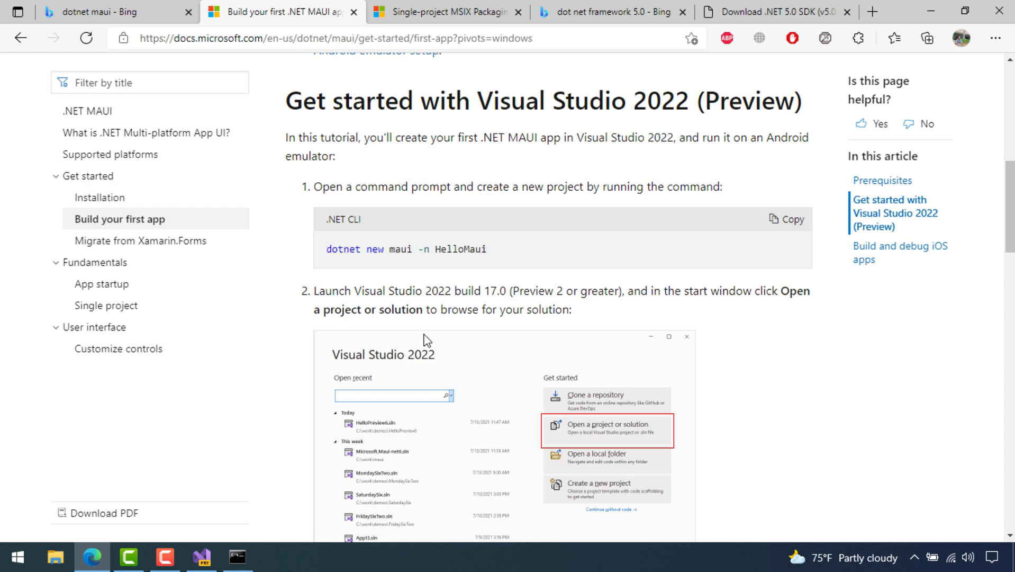
pyautogui.scroll(-8, 489, 336)
pyautogui.scroll(8, 461, 243)
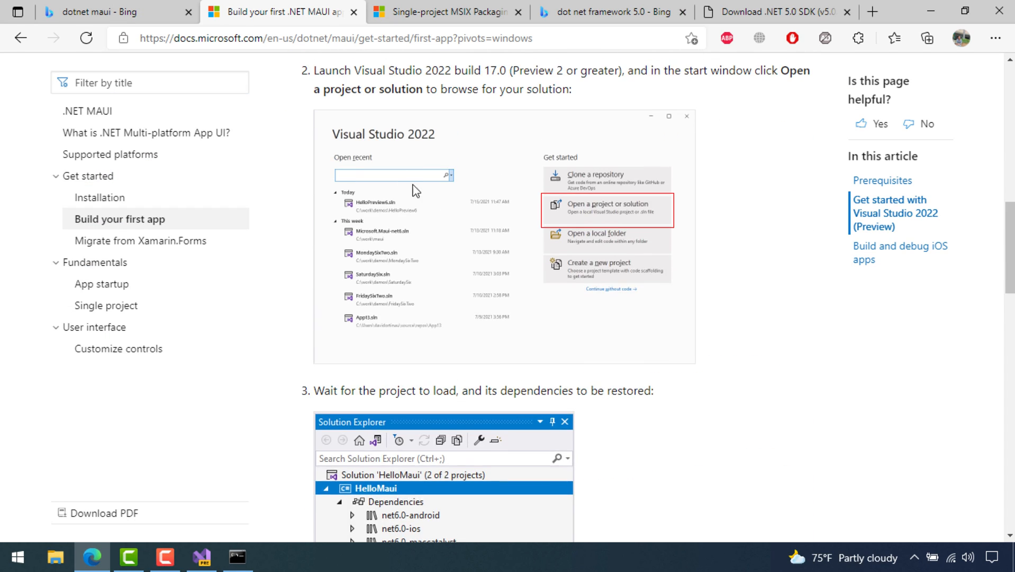
pyautogui.scroll(-3, 469, 385)
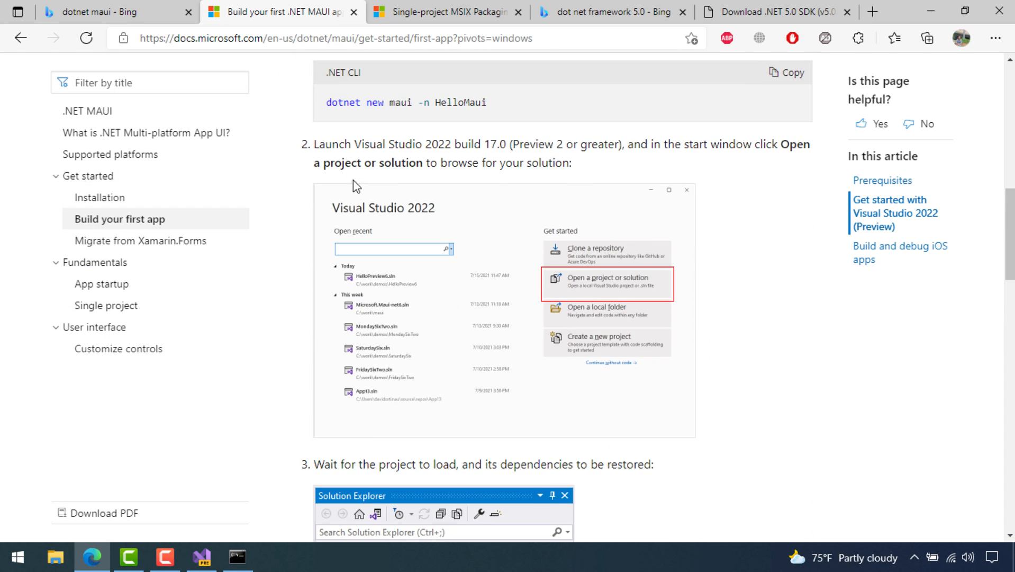
pyautogui.moveTo(325, 144); pyautogui.dragTo(584, 162)
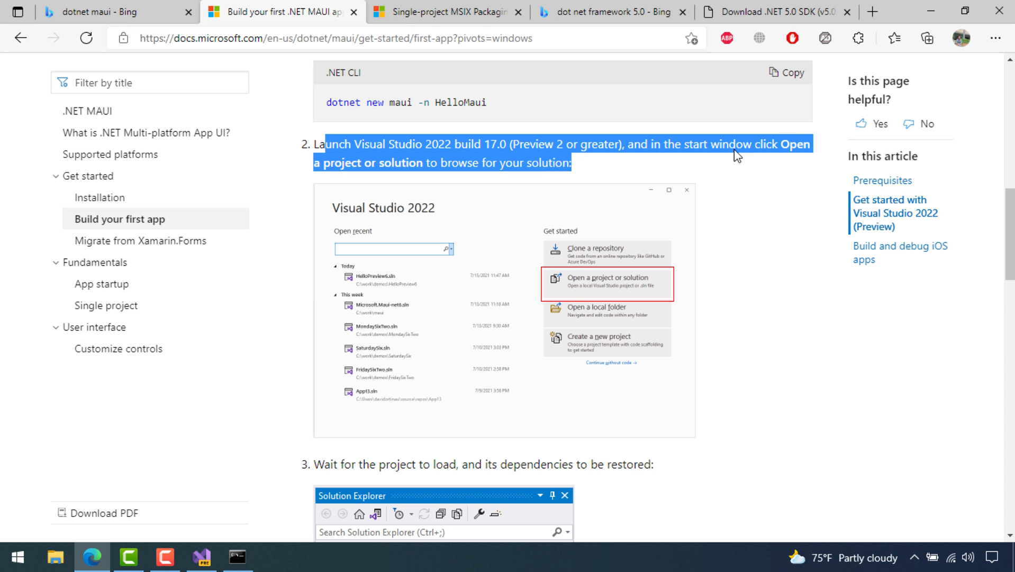
pyautogui.scroll(-6, 604, 159)
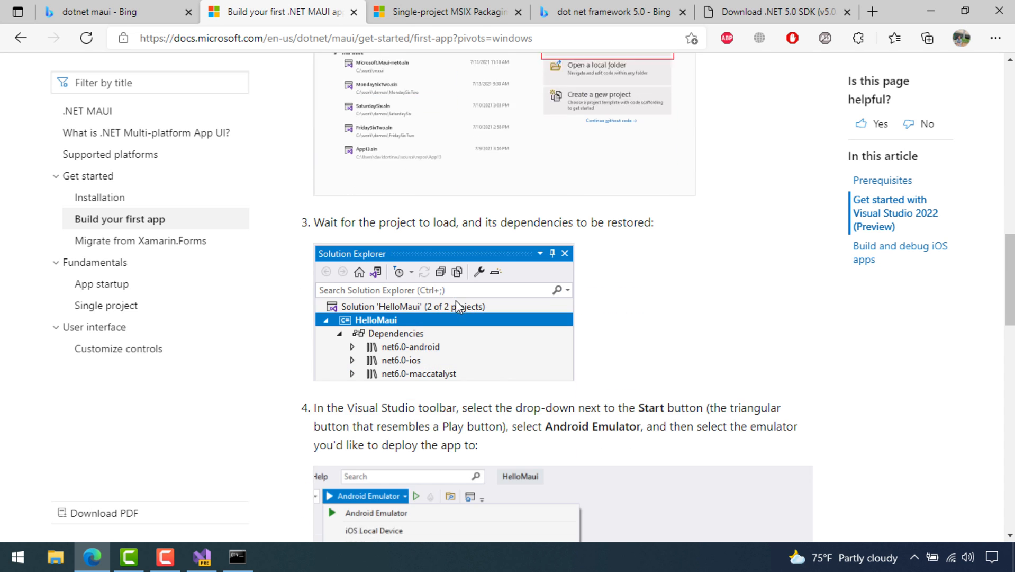
pyautogui.scroll(-3, 561, 296)
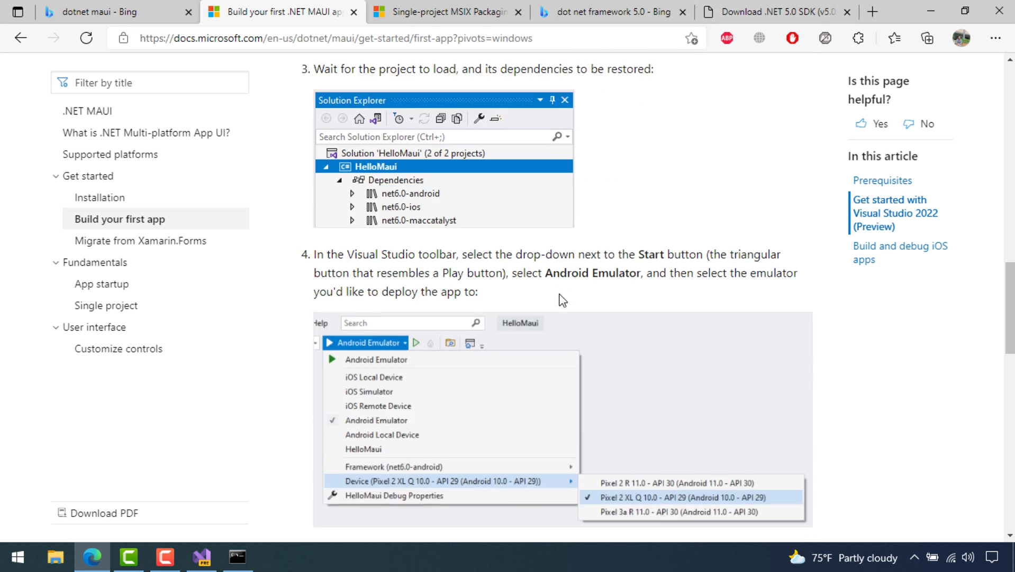
pyautogui.click(931, 11)
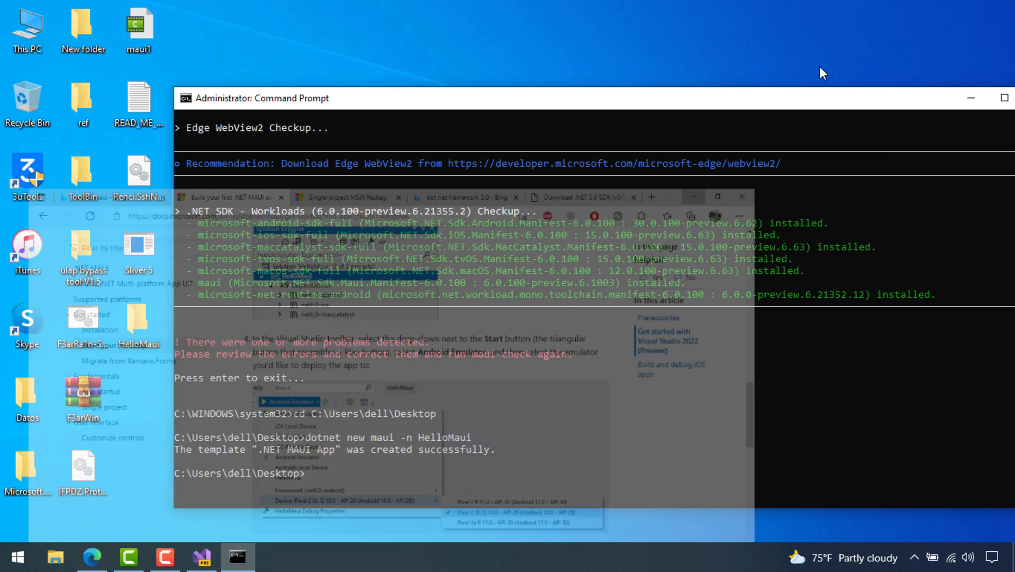
pyautogui.click(979, 97)
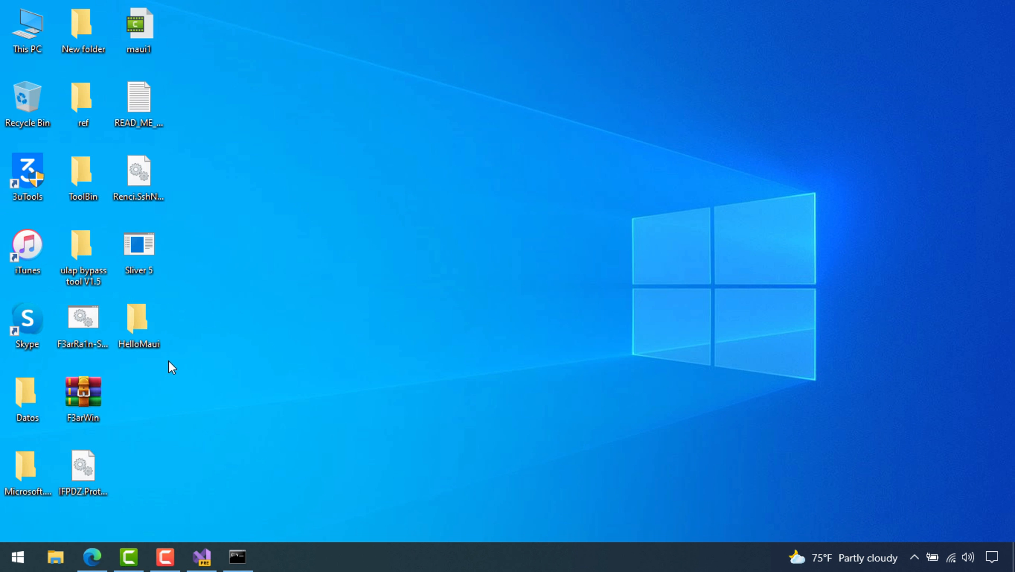
# Open HelloMaui.sln from the HelloMaui desktop folder with Microsoft Visual Studio 2022 Preview
pyautogui.doubleClick(139, 325)
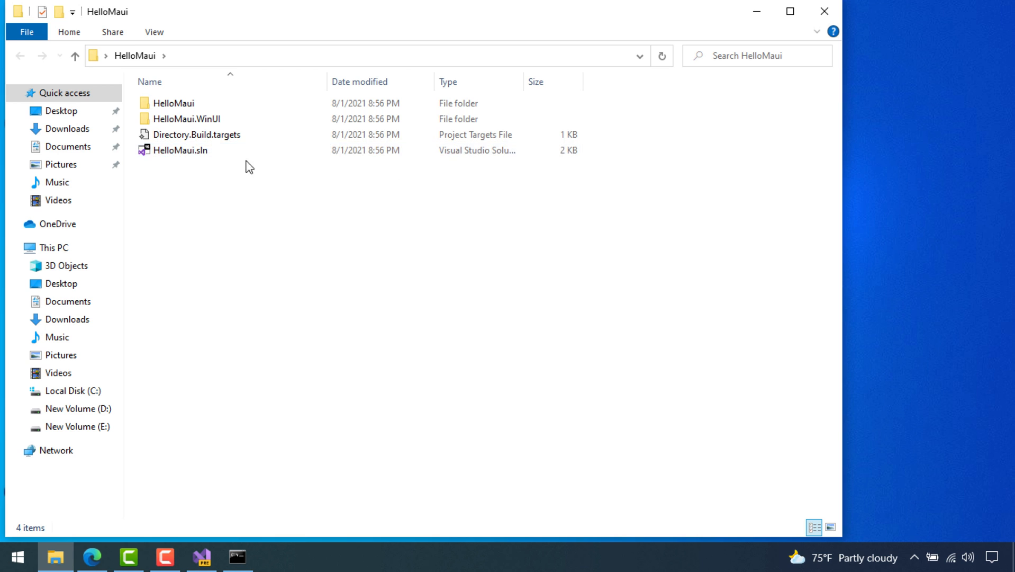
pyautogui.click(210, 153)
pyautogui.rightClick(209, 154)
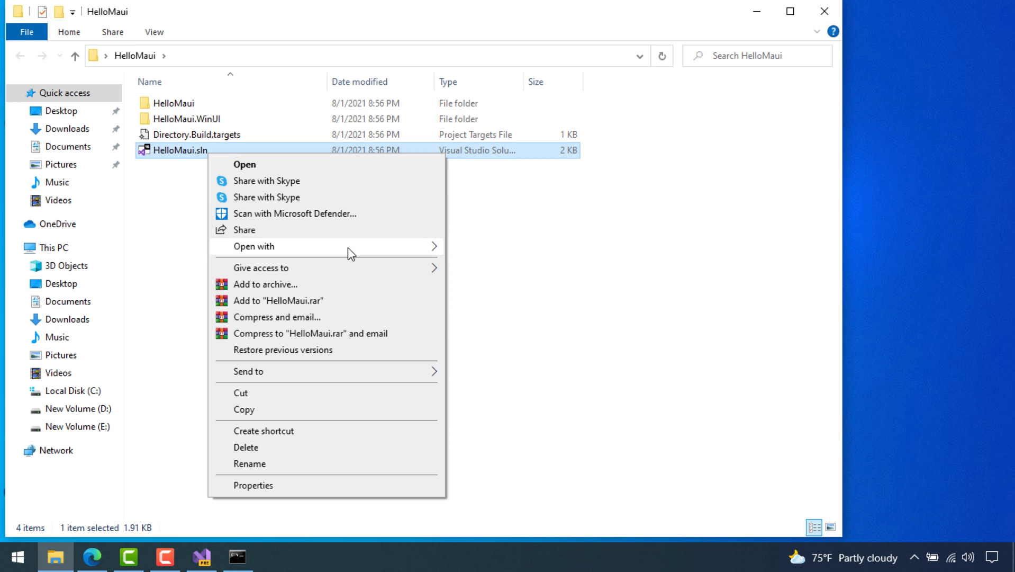
pyautogui.moveTo(400, 246)
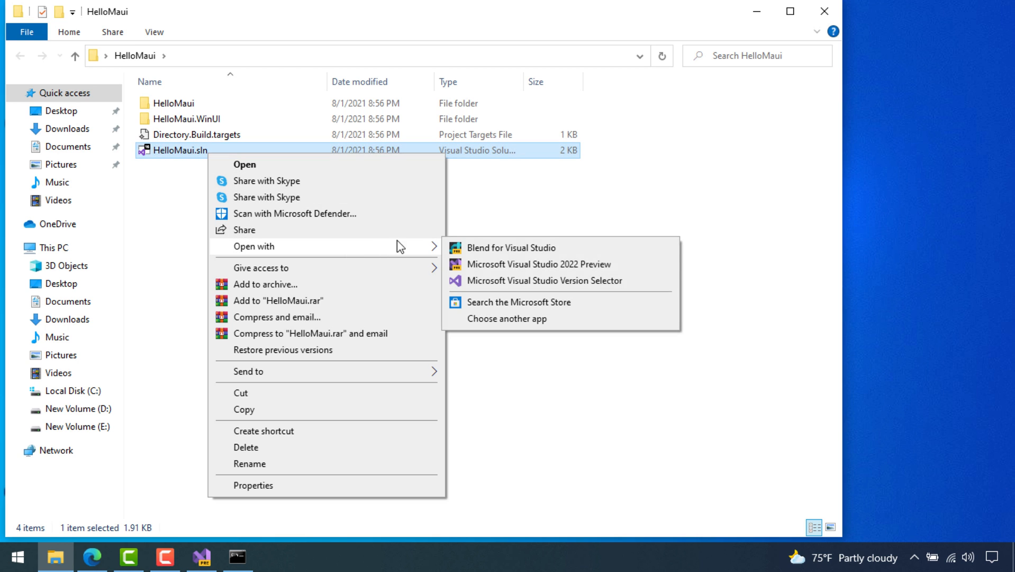
pyautogui.click(568, 271)
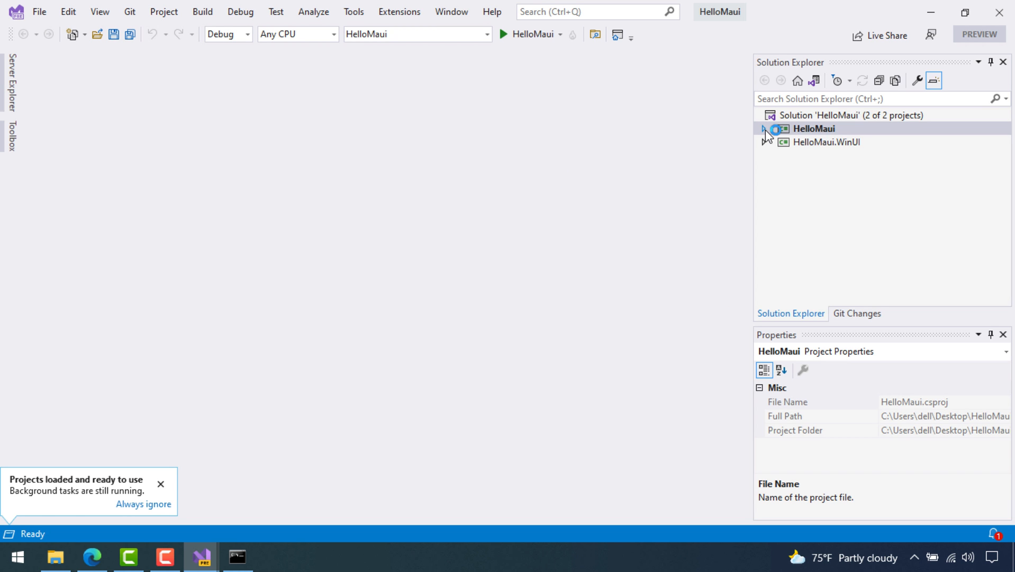
# Expand HelloMaui and its Dependencies, select the missing Android SDK error, and launch its setup
pyautogui.click(765, 130)
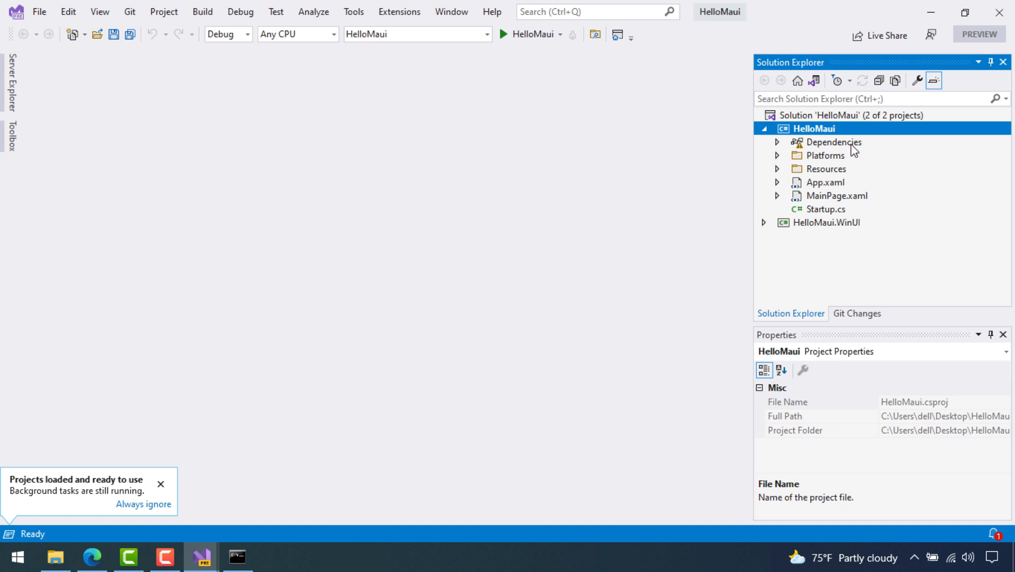
pyautogui.click(777, 143)
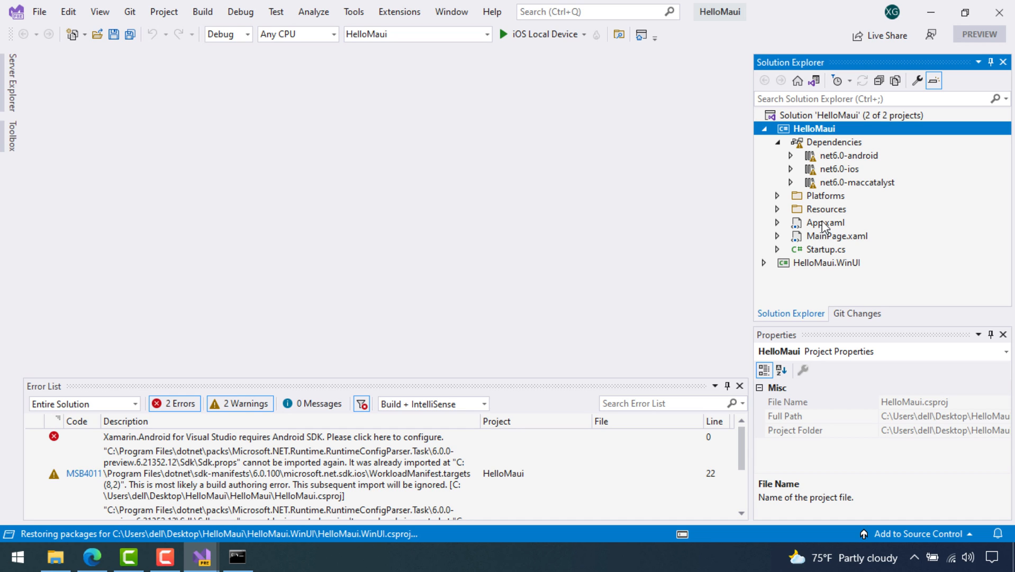
pyautogui.click(205, 436)
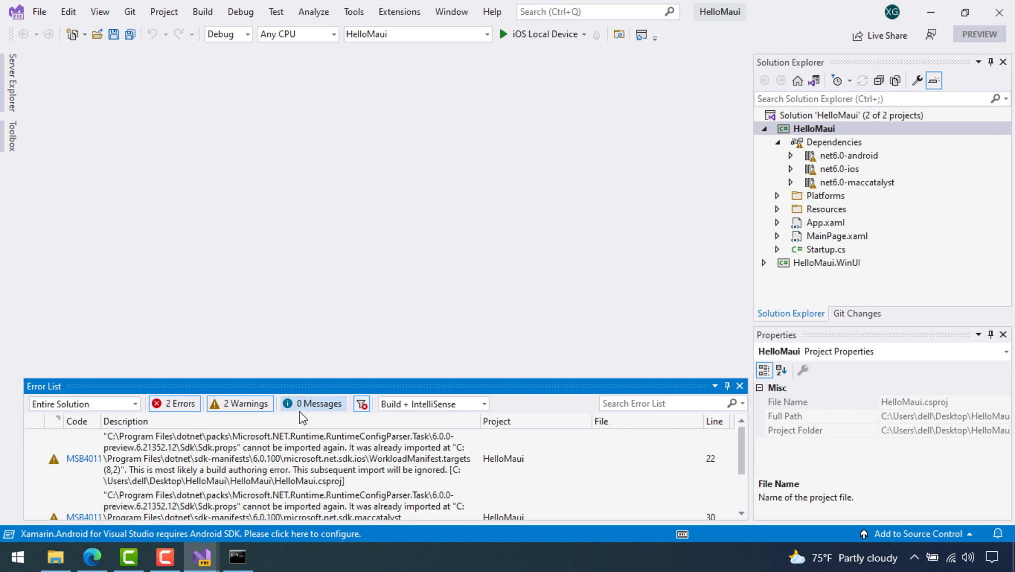
pyautogui.scroll(-2, 347, 450)
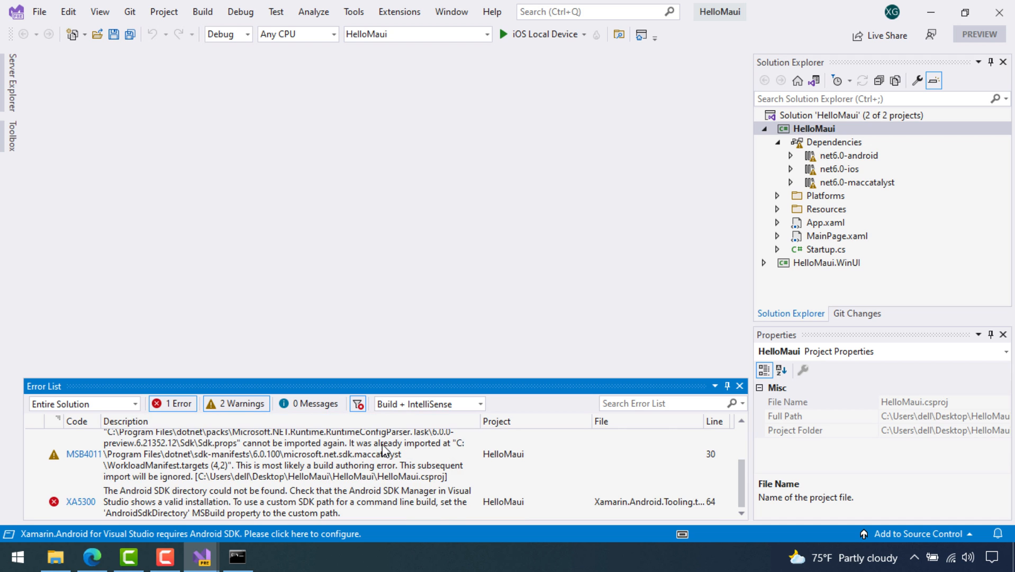
pyautogui.click(80, 531)
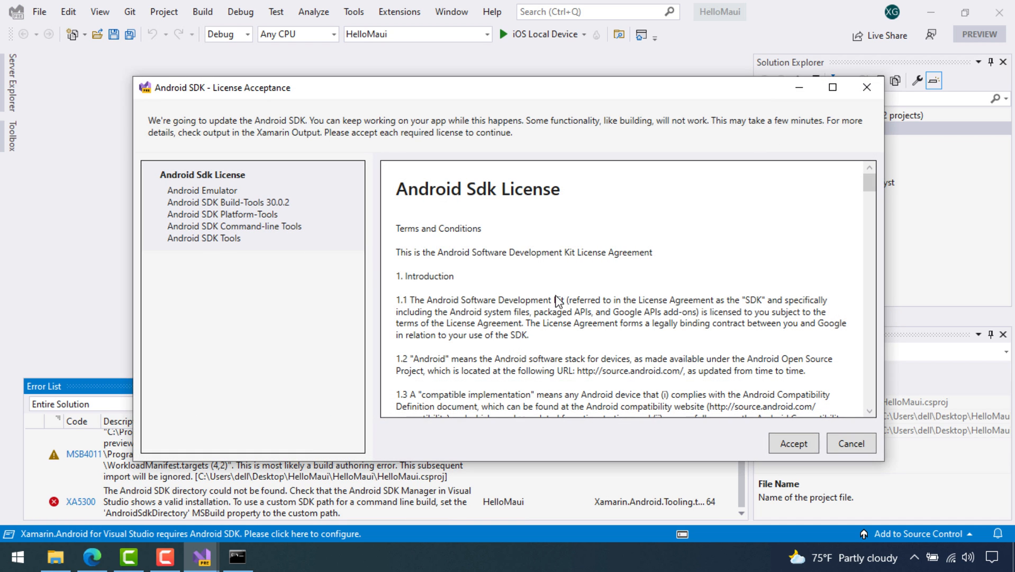
# Accept the Android SDK license terms in the License Acceptance dialog
pyautogui.click(796, 443)
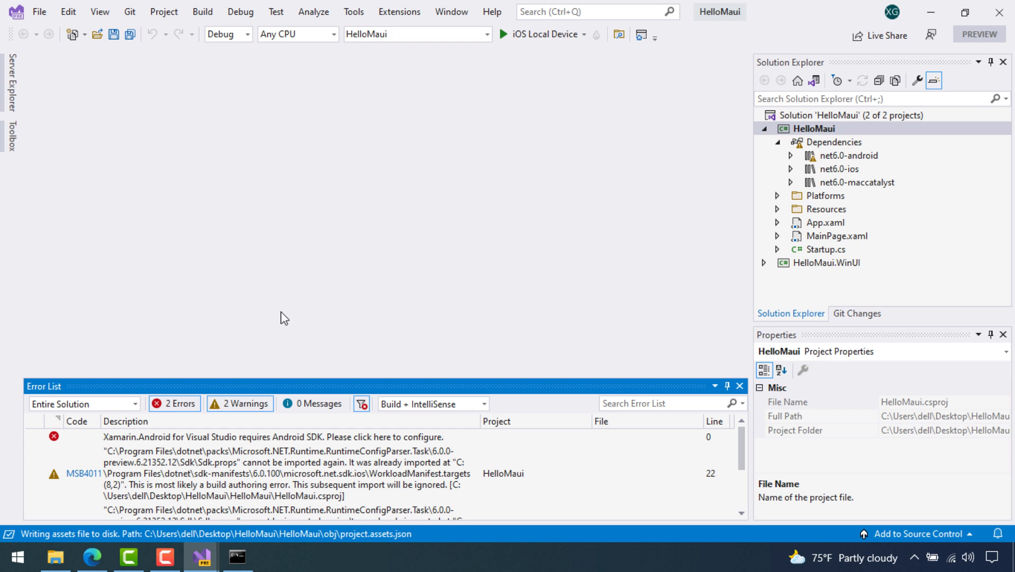
# Expand net6.0-android and set the run target to Android Local Device
pyautogui.click(820, 159)
pyautogui.click(790, 157)
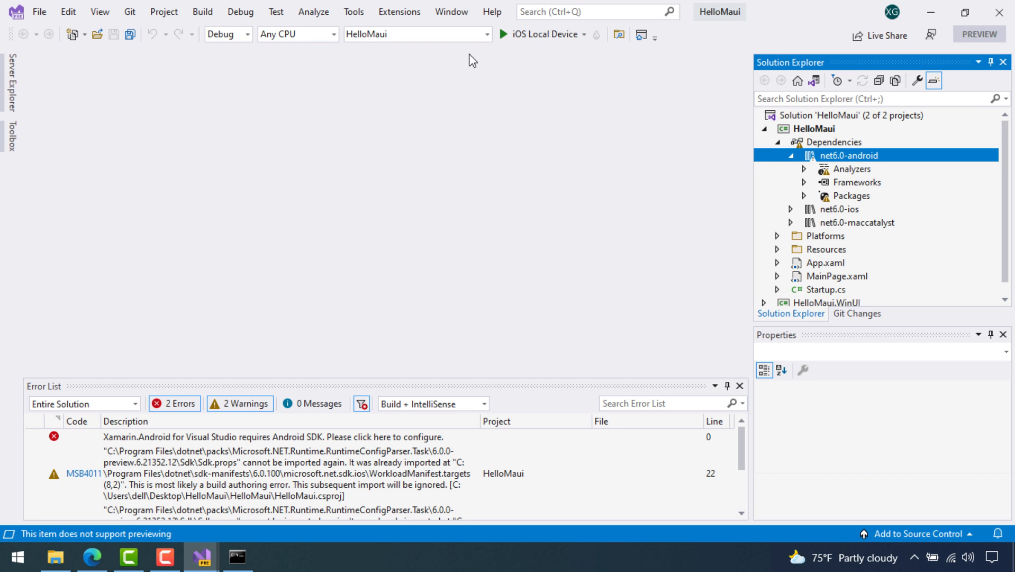
pyautogui.click(585, 34)
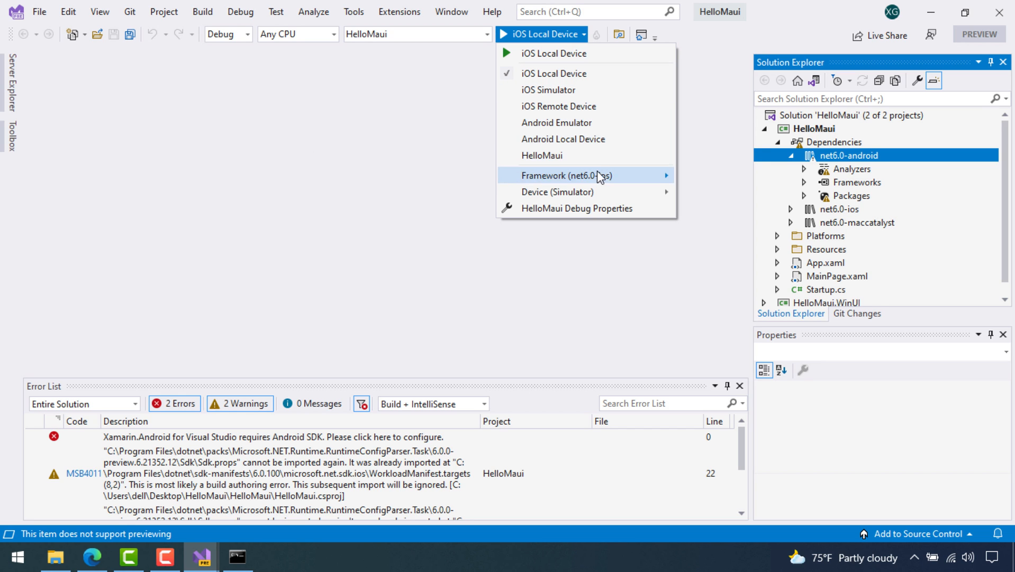
pyautogui.click(668, 123)
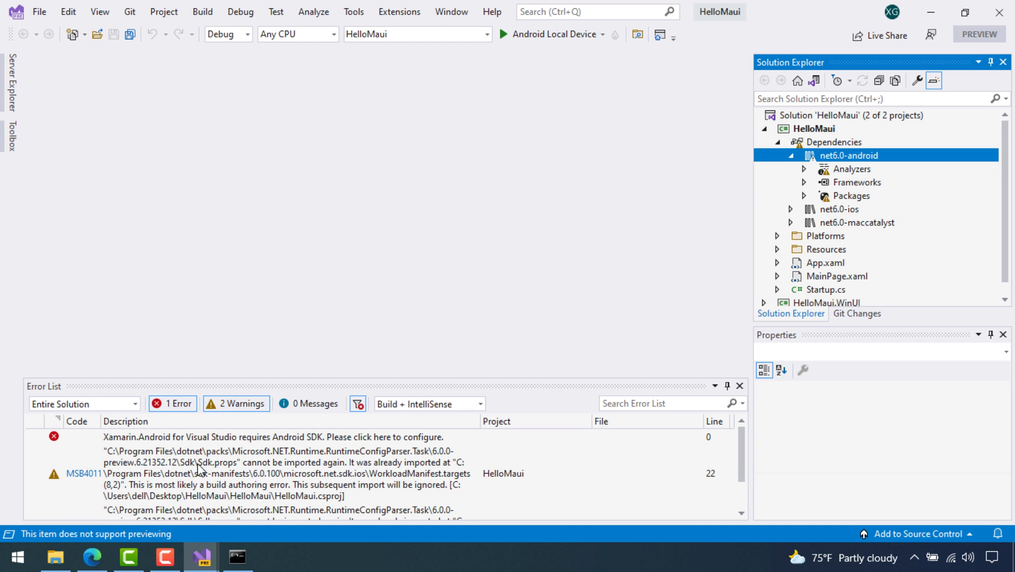
# Accept the SDK licences again and filter the Error List down to the XA5300 error
pyautogui.click(273, 436)
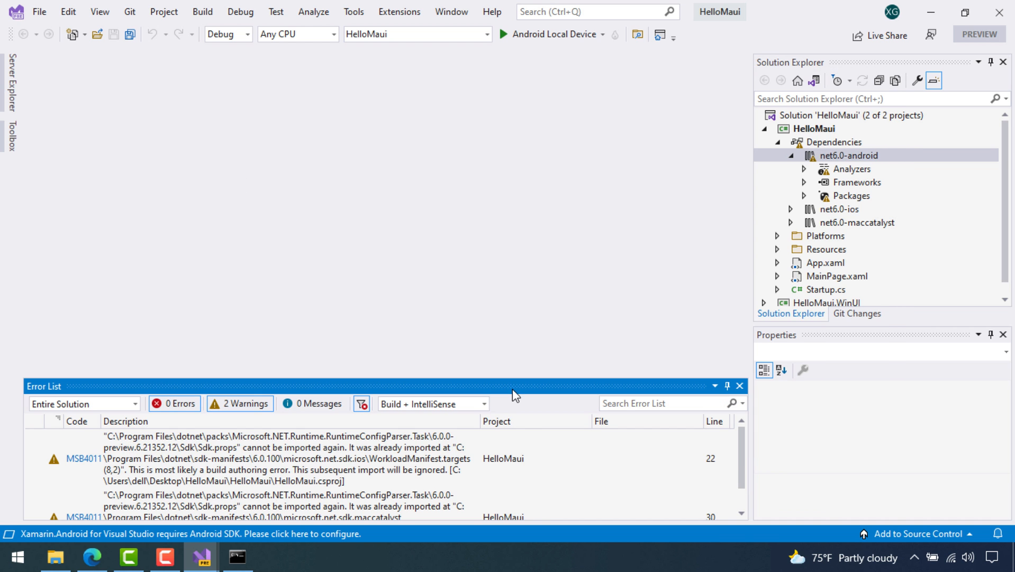
pyautogui.click(789, 441)
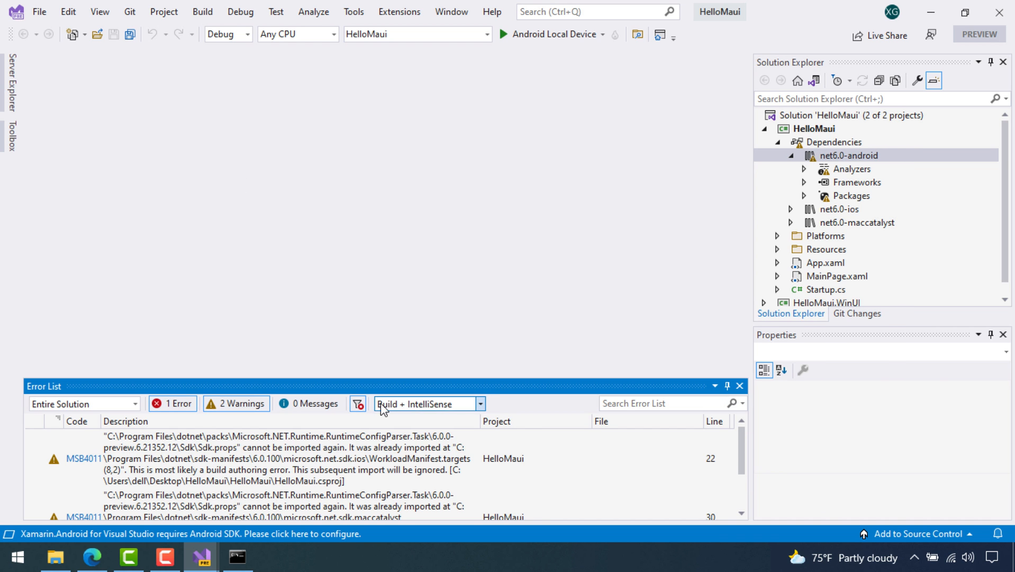
pyautogui.click(183, 404)
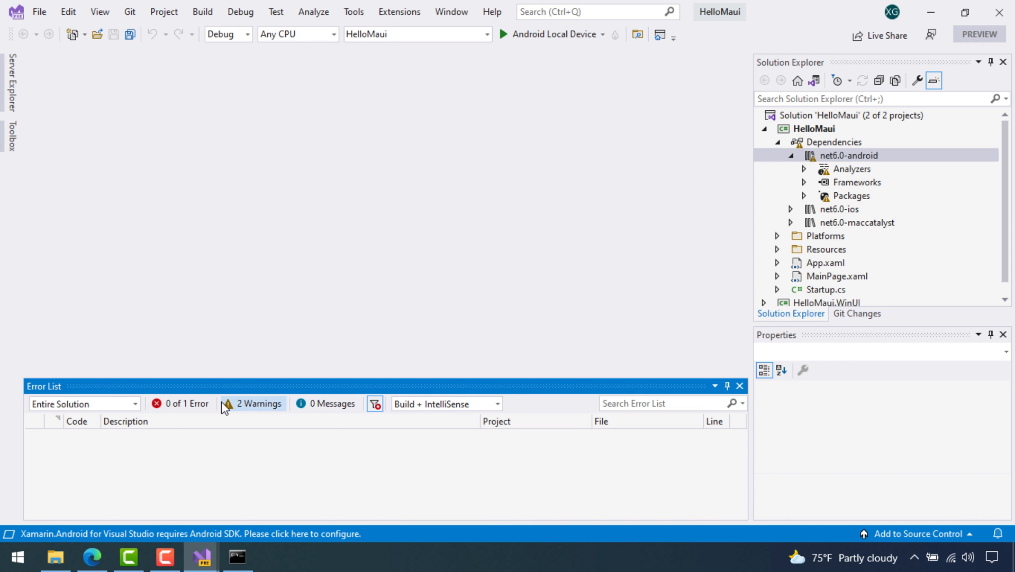
pyautogui.click(225, 407)
pyautogui.click(177, 406)
pyautogui.click(141, 441)
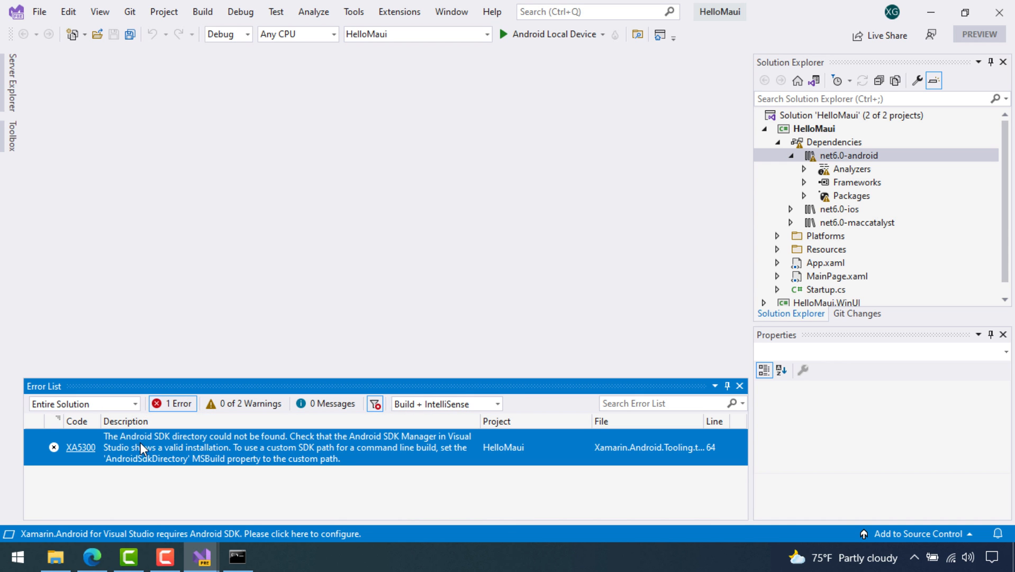
# Jump to the XA5300 error source and open Tools > Android > Android SDK Manager
pyautogui.doubleClick(295, 444)
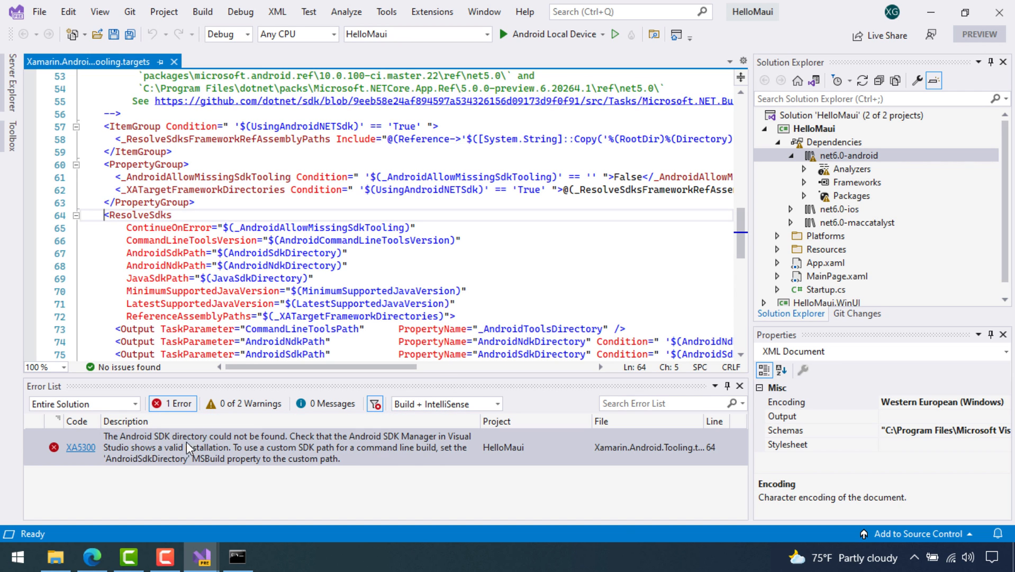
pyautogui.click(388, 16)
pyautogui.moveTo(504, 49)
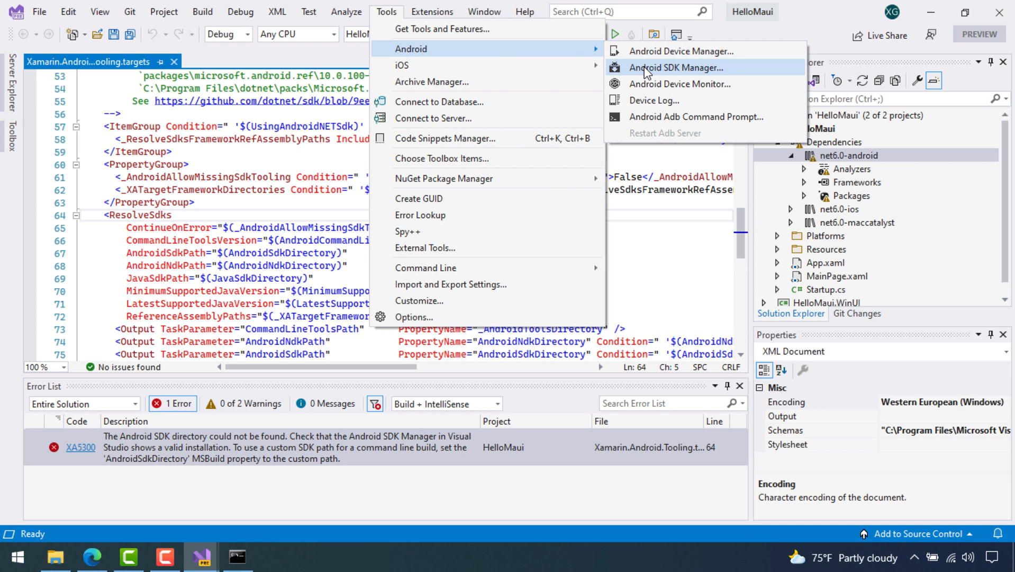
pyautogui.click(644, 68)
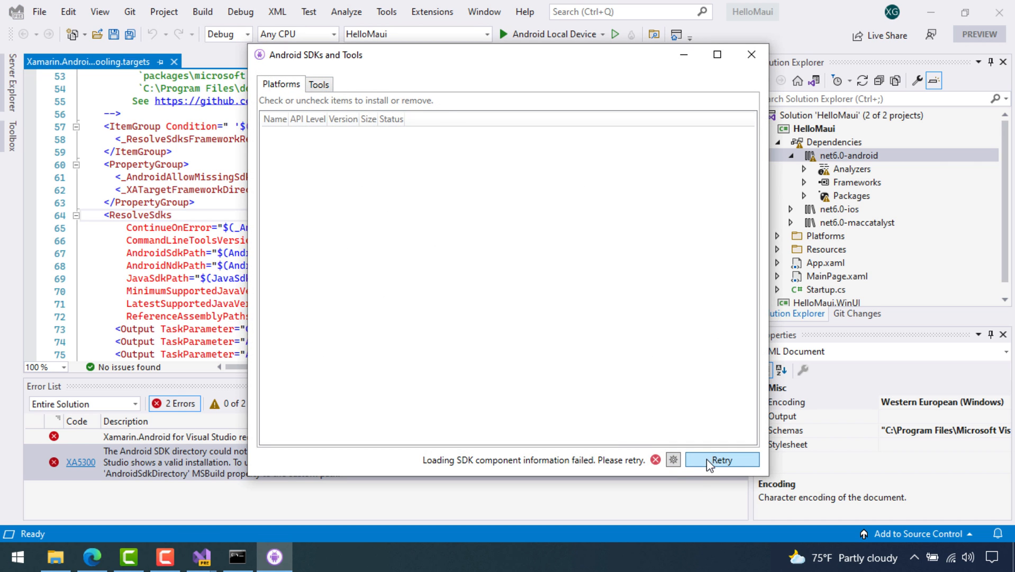
# Check the failed SDK Manager's options, Tools and Platforms tabs, close it, and restart SDK setup from the error
pyautogui.click(673, 459)
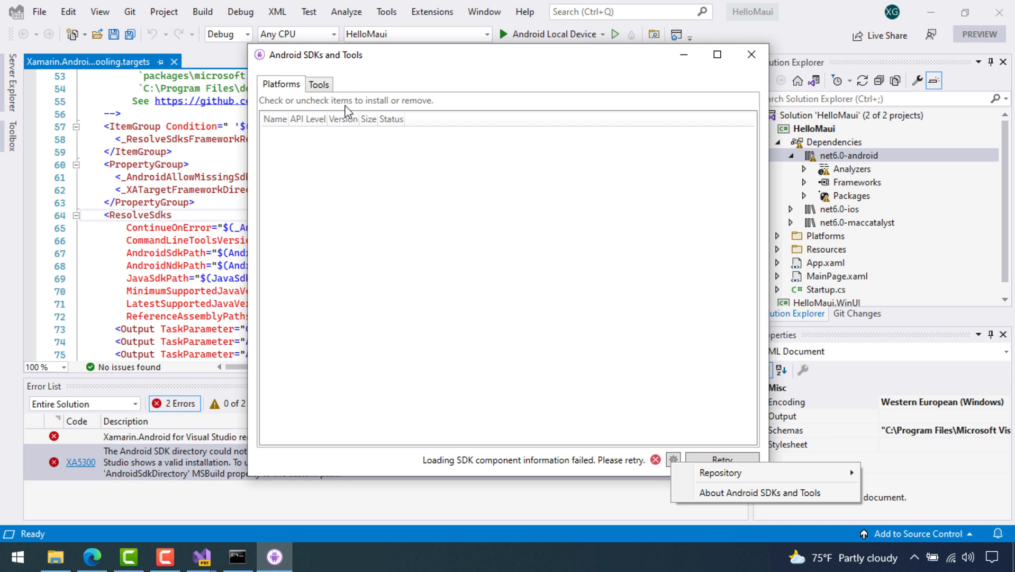
pyautogui.click(327, 83)
pyautogui.click(273, 84)
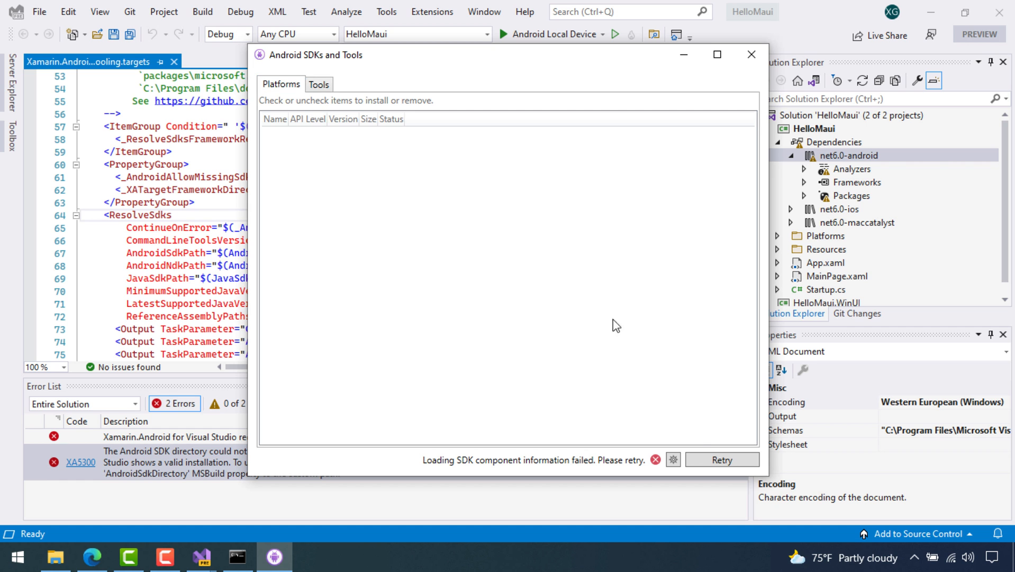
pyautogui.click(751, 54)
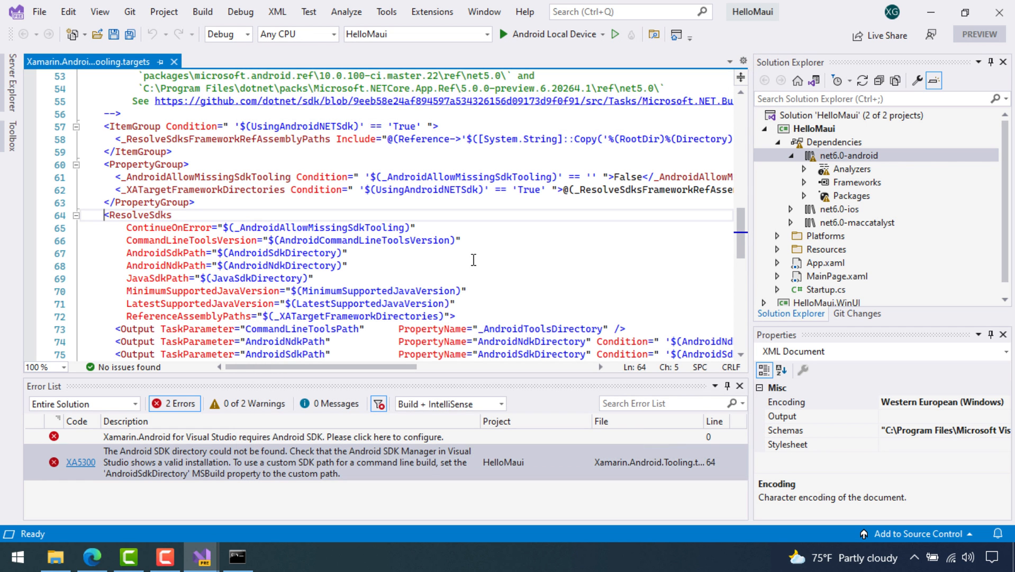
pyautogui.doubleClick(205, 437)
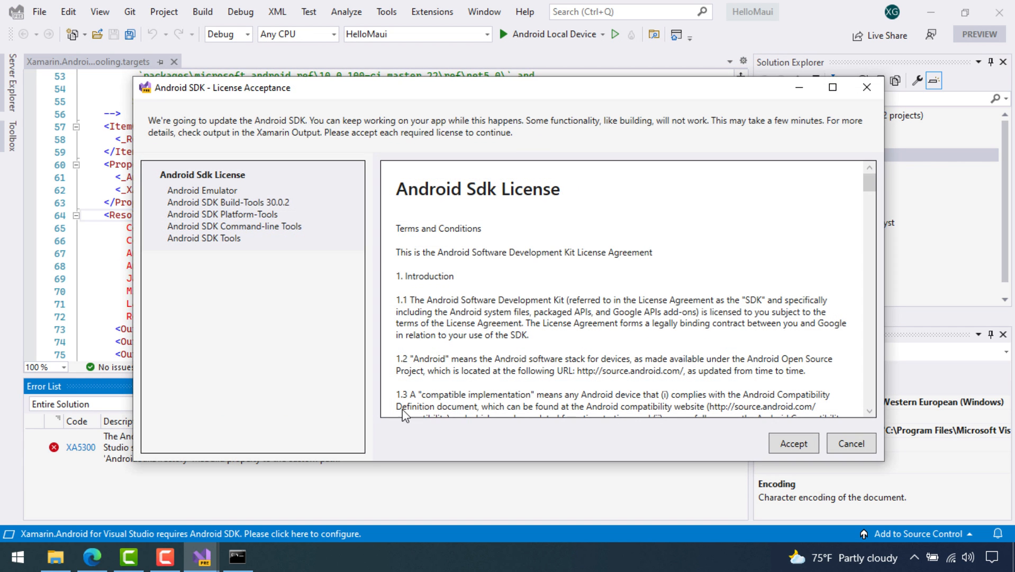
# Accept the Android SDK licences, browse net6.0-android's Frameworks and Analyzers, then close Visual Studio
pyautogui.click(788, 442)
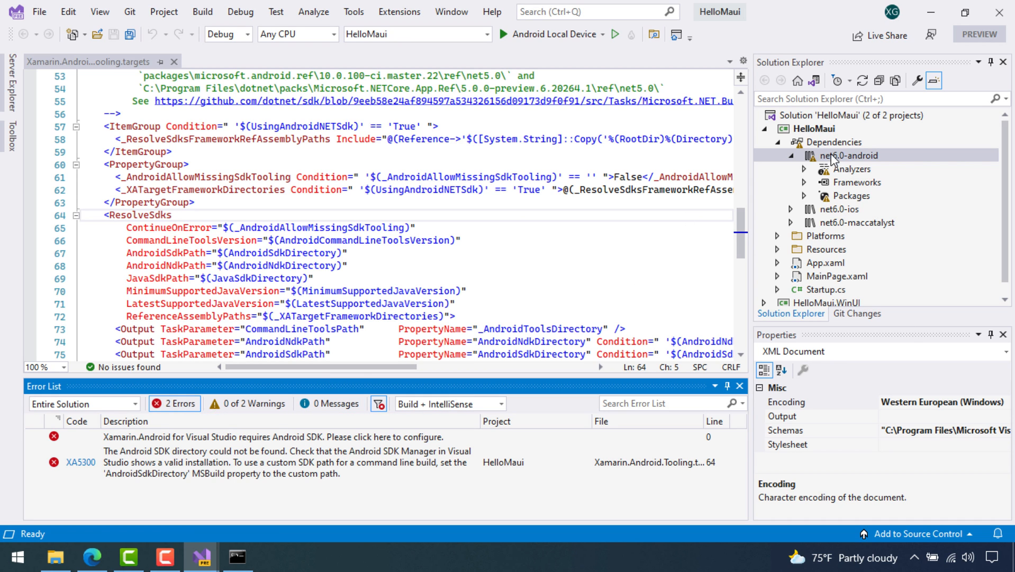
pyautogui.click(806, 182)
pyautogui.click(806, 182)
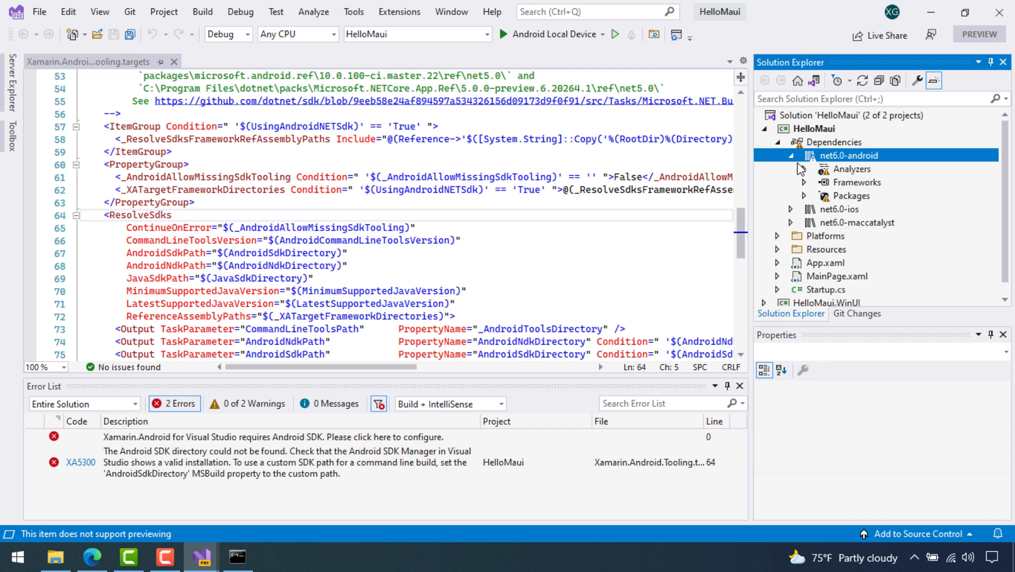
pyautogui.click(799, 168)
pyautogui.click(803, 169)
pyautogui.click(1000, 12)
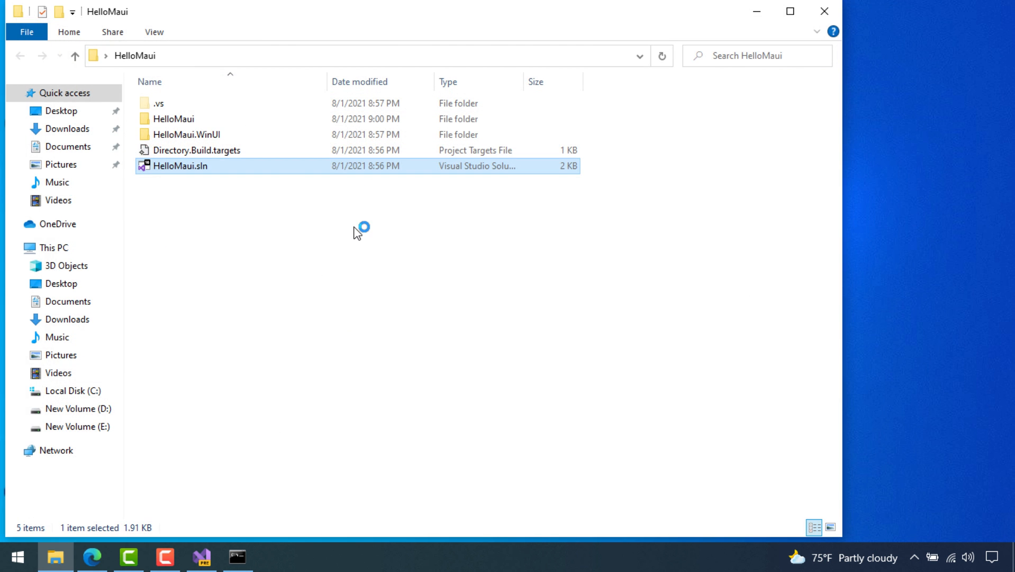
# Reopen HelloMaui.sln with Microsoft Visual Studio 2022 Preview via Open with
pyautogui.rightClick(229, 170)
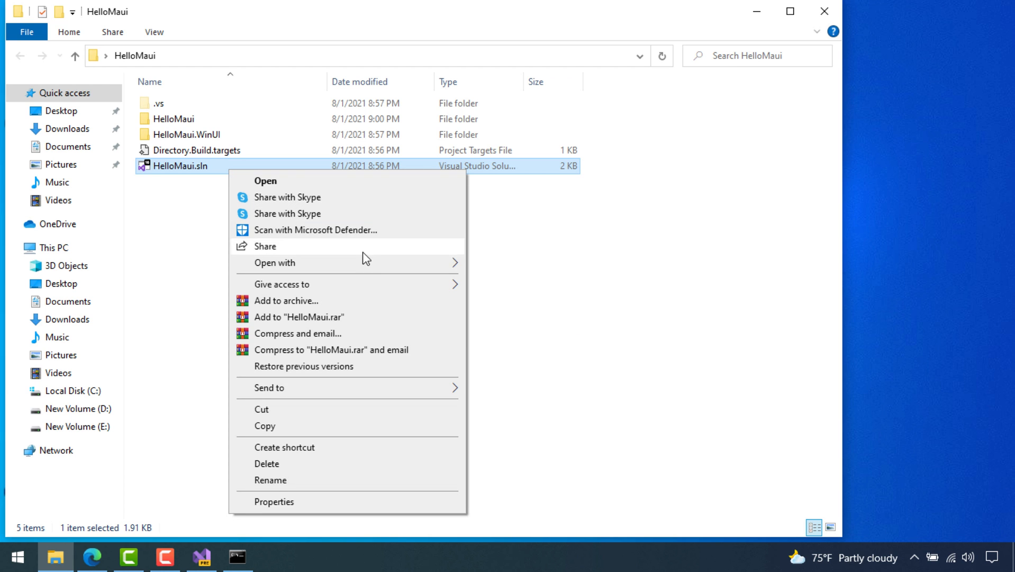
pyautogui.moveTo(385, 265)
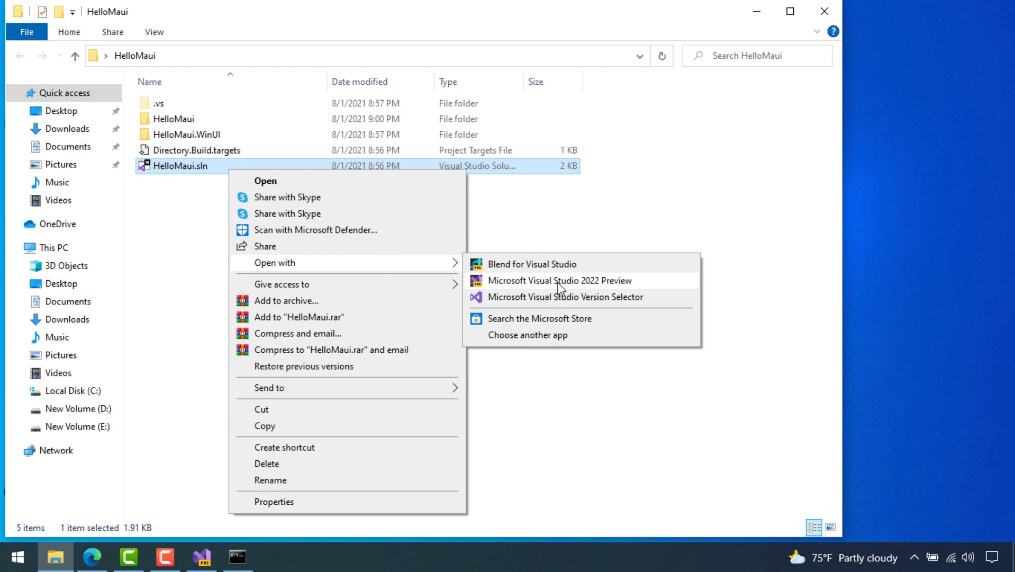
pyautogui.click(559, 281)
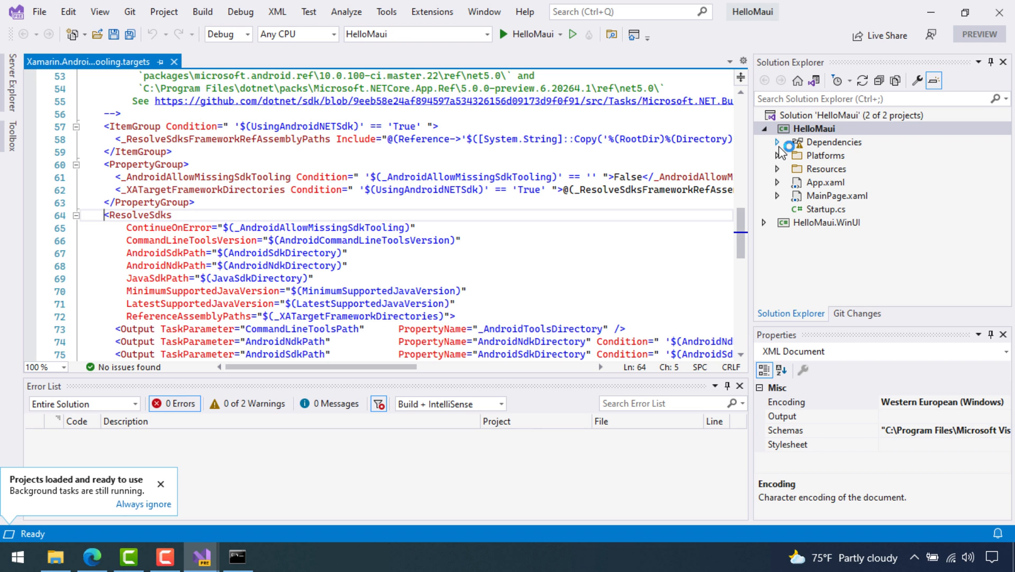
# Expand the HelloMaui project's Dependencies and accept the Android SDK licence terms once more
pyautogui.click(778, 145)
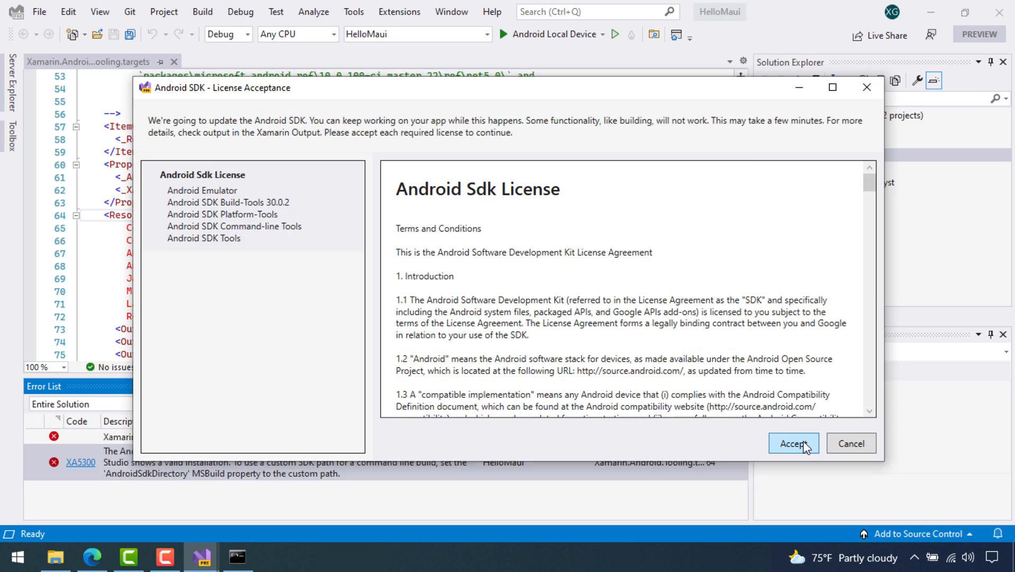
pyautogui.click(803, 445)
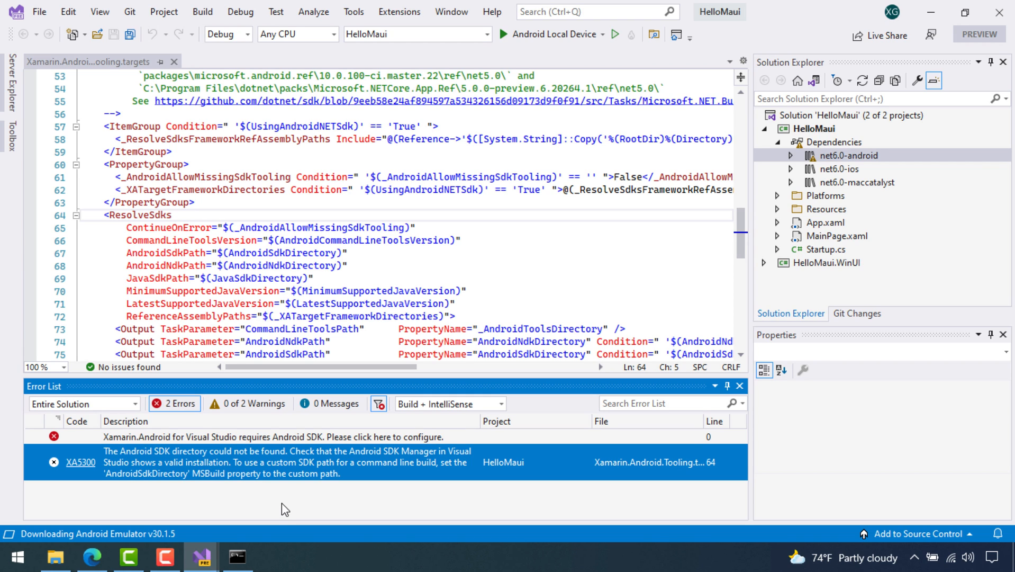
# Close the Xamarin targets file and clean the HelloMaui solution
pyautogui.click(174, 61)
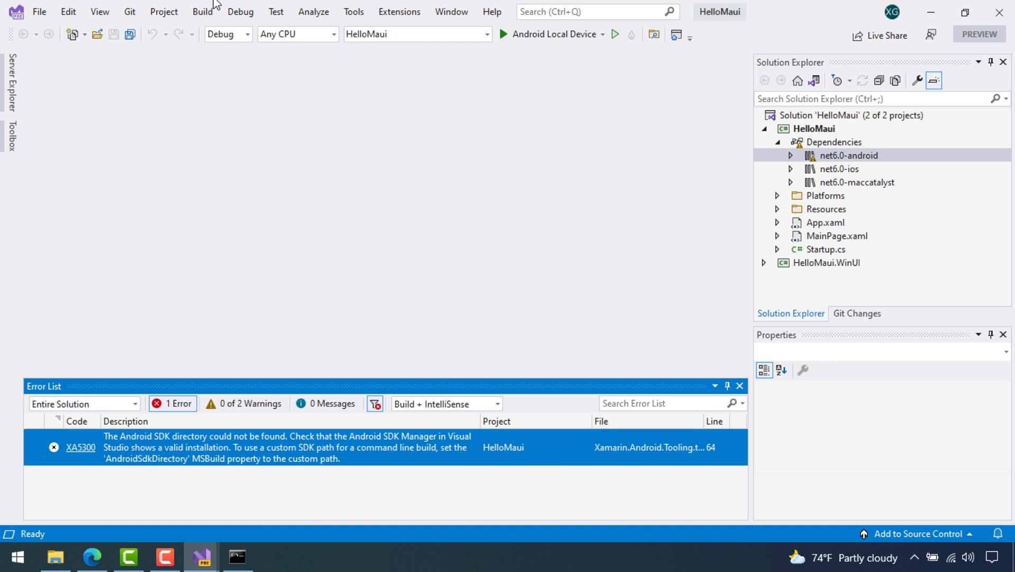
pyautogui.rightClick(824, 114)
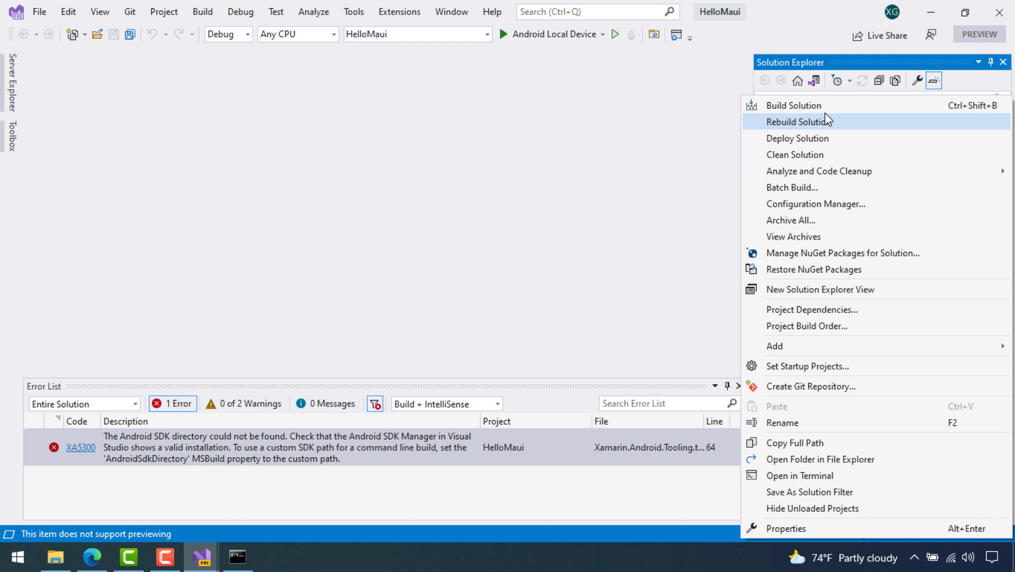
pyautogui.click(795, 154)
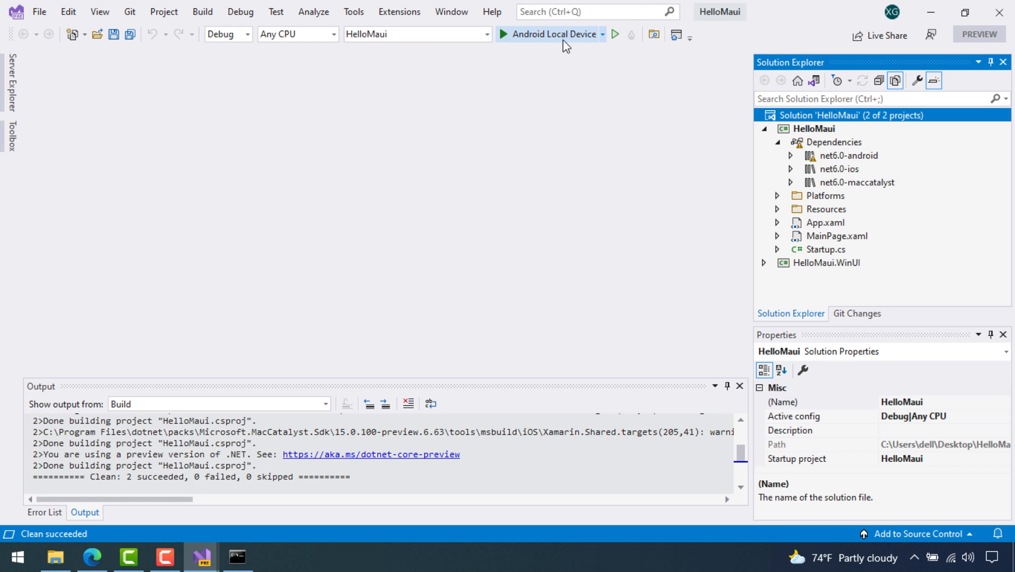
# Check the run targets, expand the net6.0-android dependencies, then close Visual Studio
pyautogui.click(602, 35)
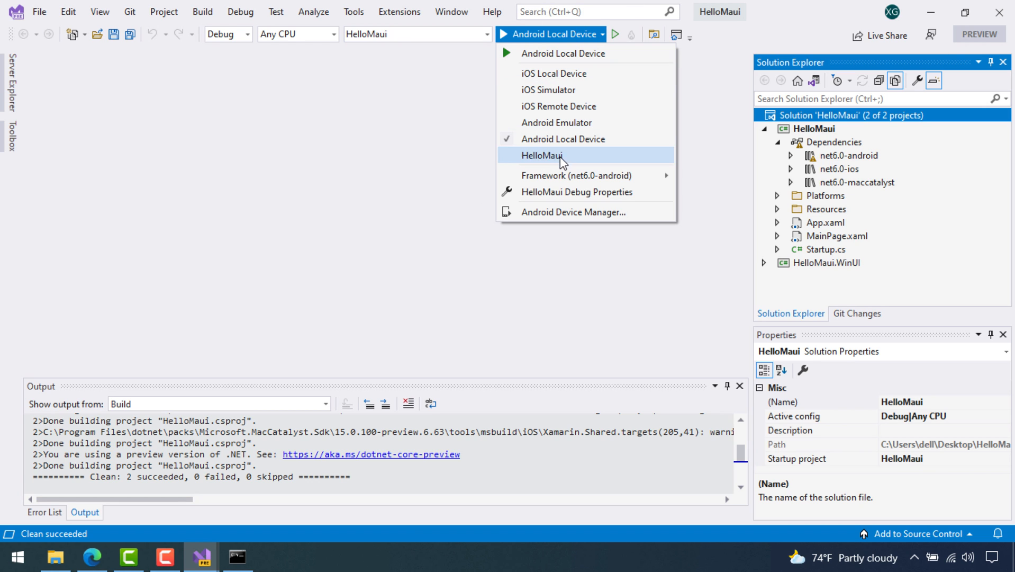
pyautogui.click(645, 316)
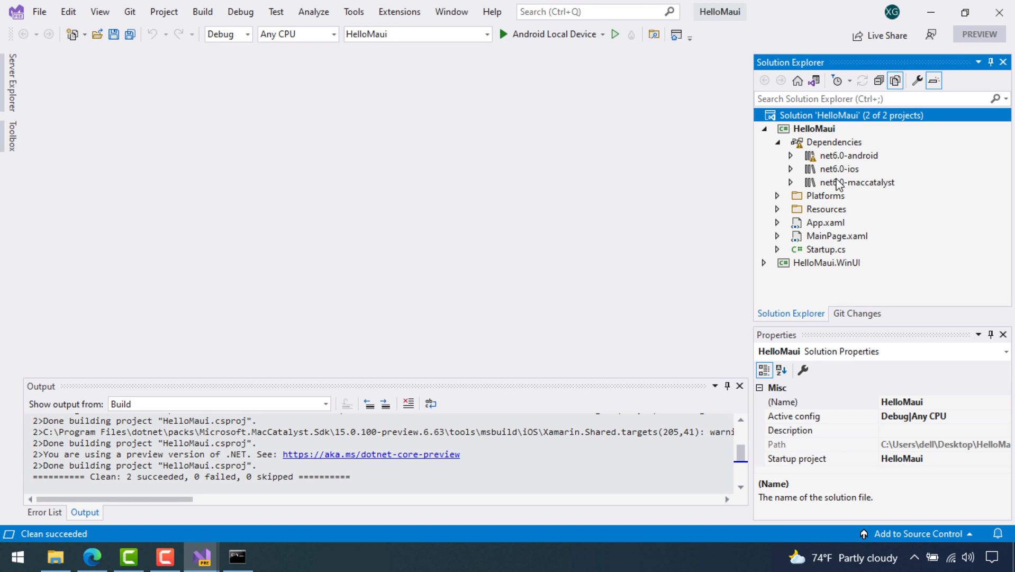
pyautogui.click(791, 155)
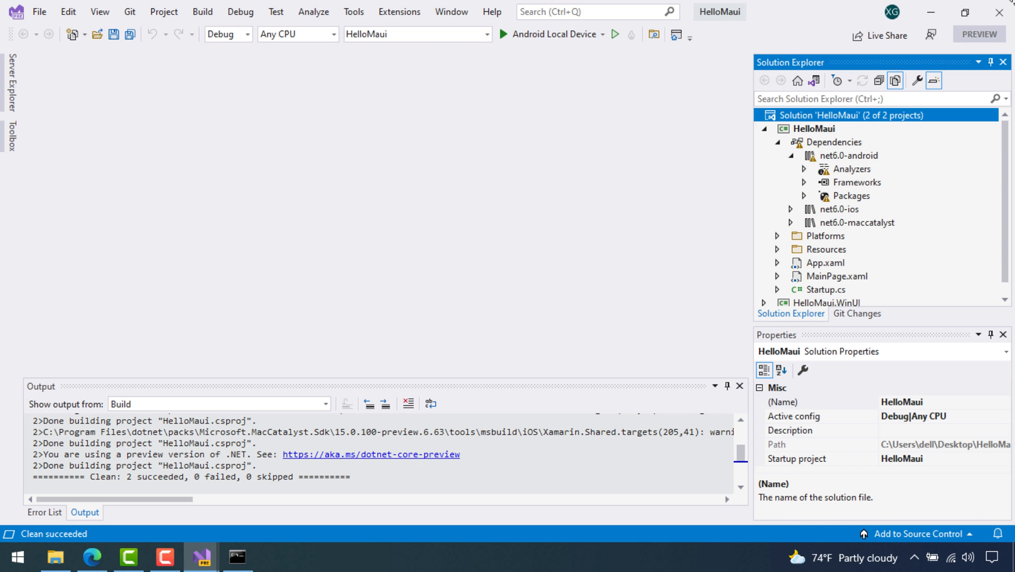
pyautogui.click(988, 14)
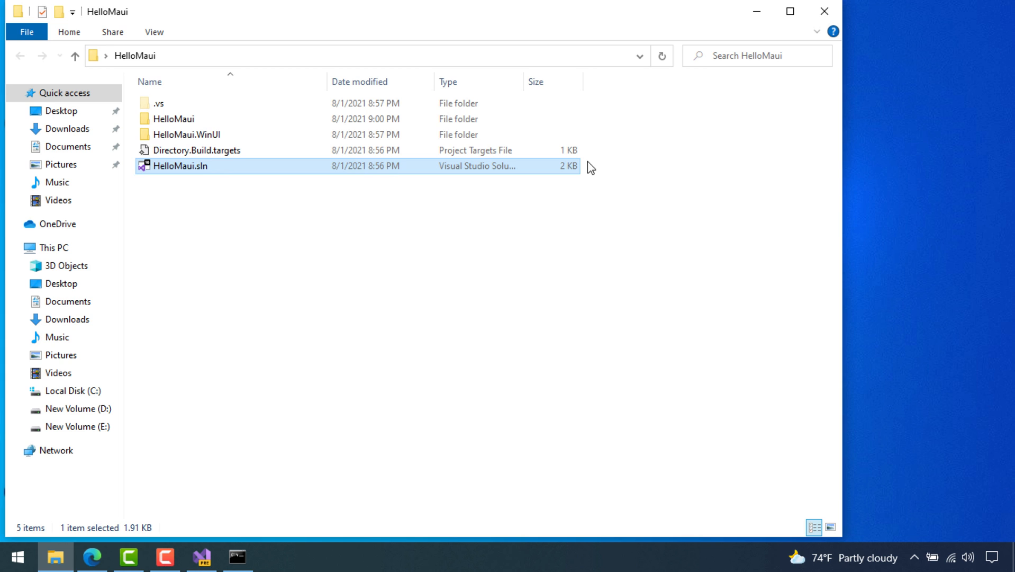
# Open HelloMaui.sln, choosing Visual Studio 2022 Preview in the 'How do you want to open this file?' prompt
pyautogui.doubleClick(200, 167)
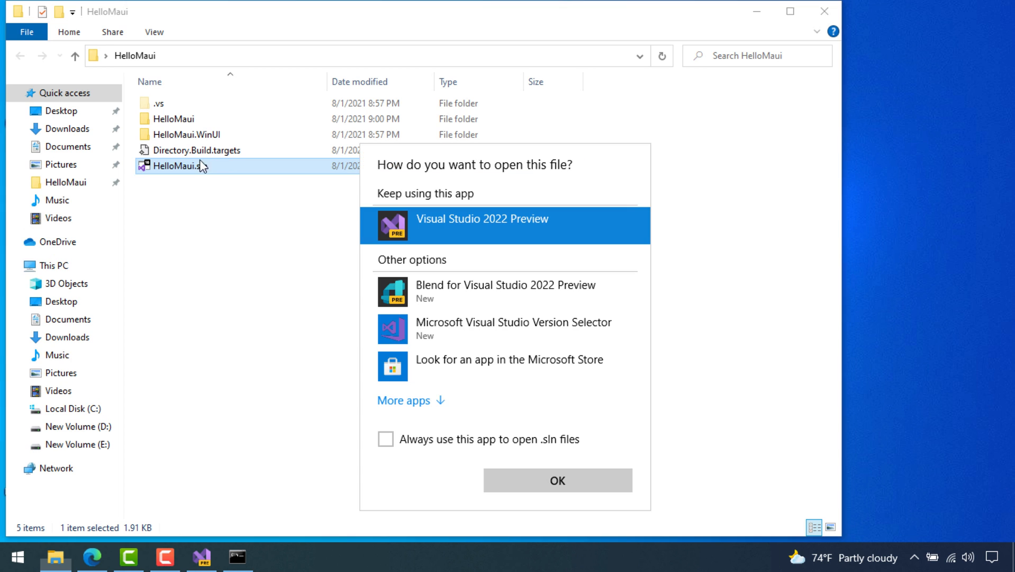
pyautogui.doubleClick(493, 227)
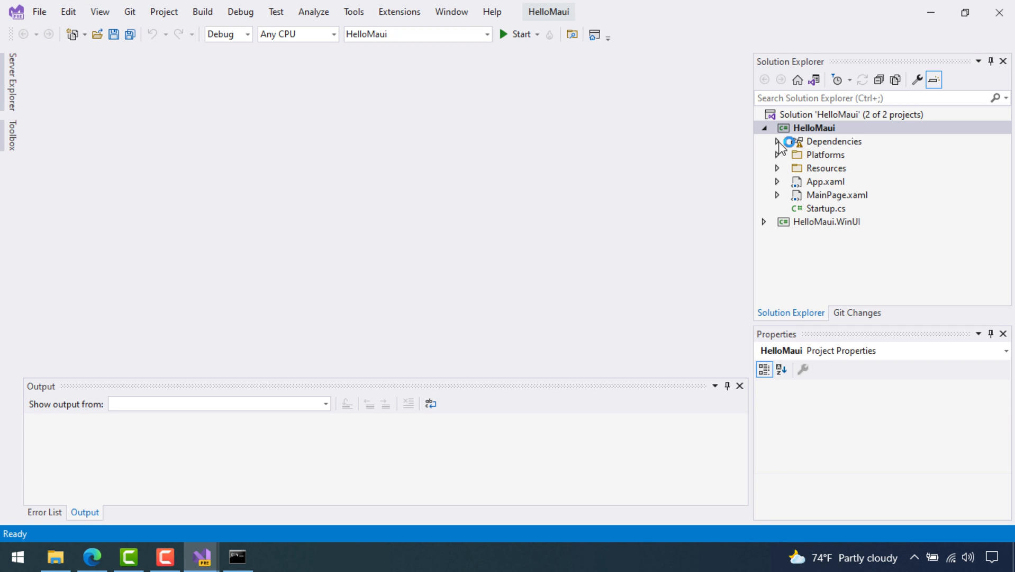
# Browse HelloMaui's net6.0-android dependencies and enlarge the Output pane to review the deployment output
pyautogui.click(778, 142)
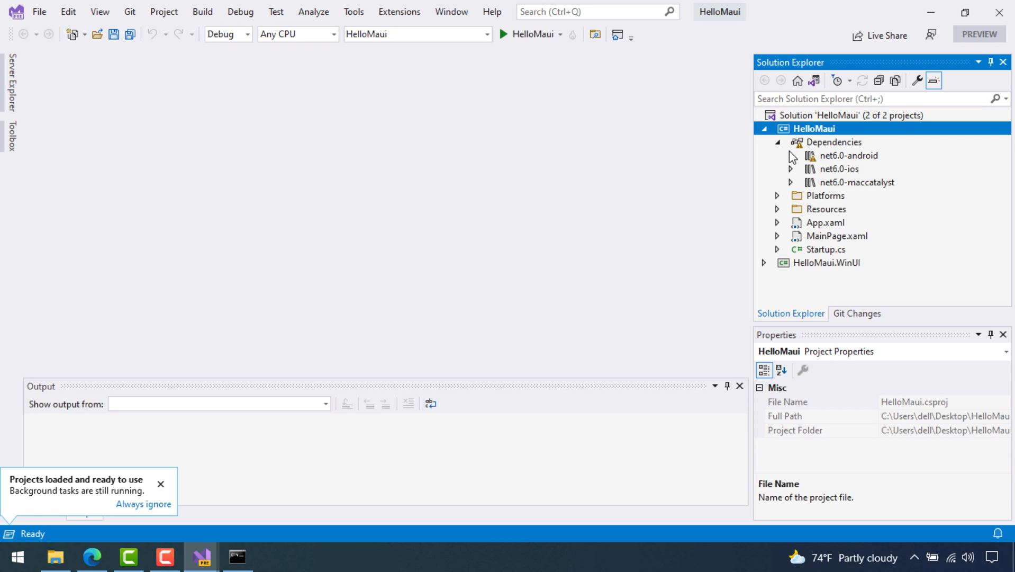
pyautogui.click(791, 156)
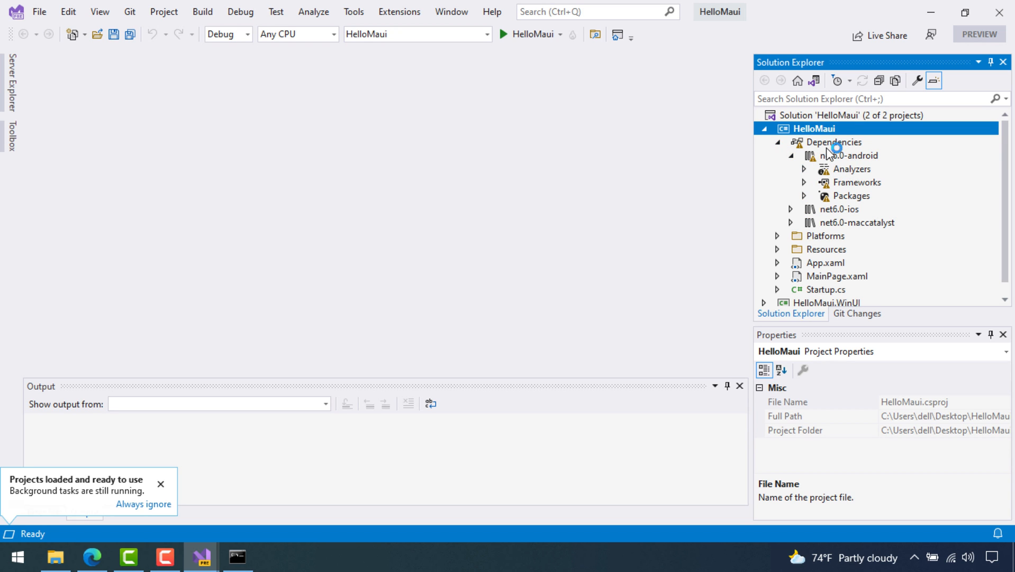
pyautogui.scroll(-1, 826, 212)
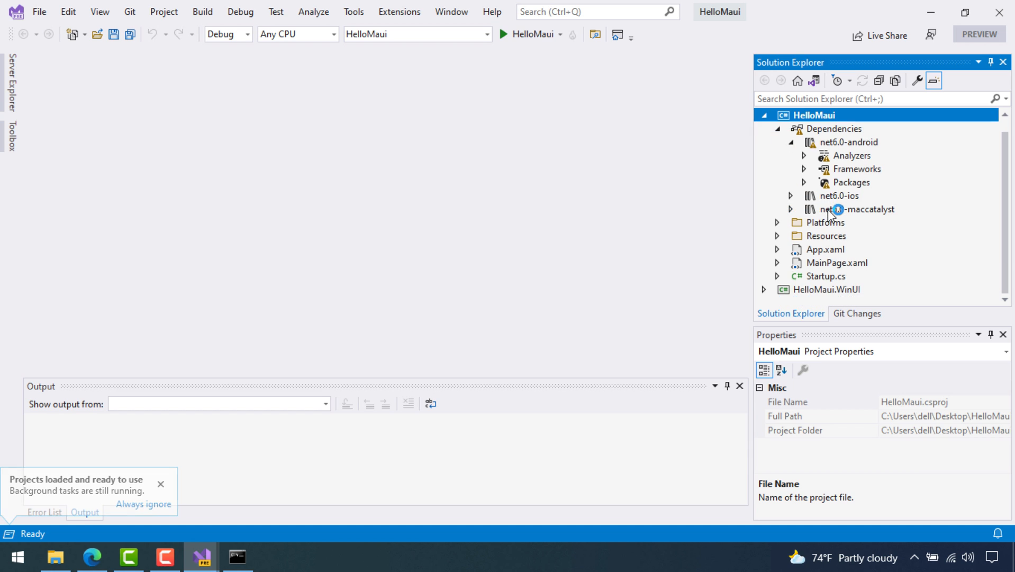
pyautogui.scroll(1, 831, 214)
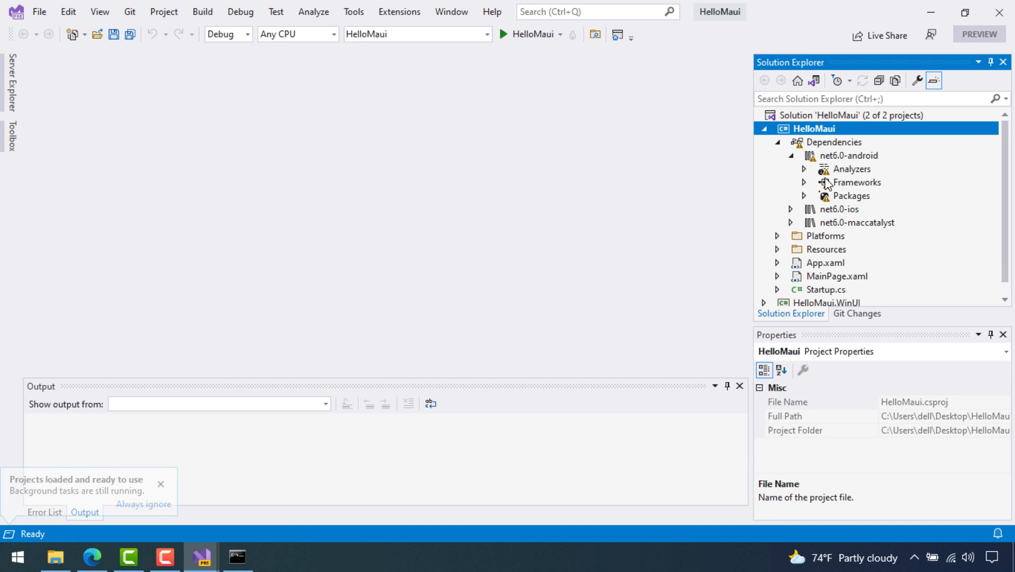
pyautogui.click(777, 142)
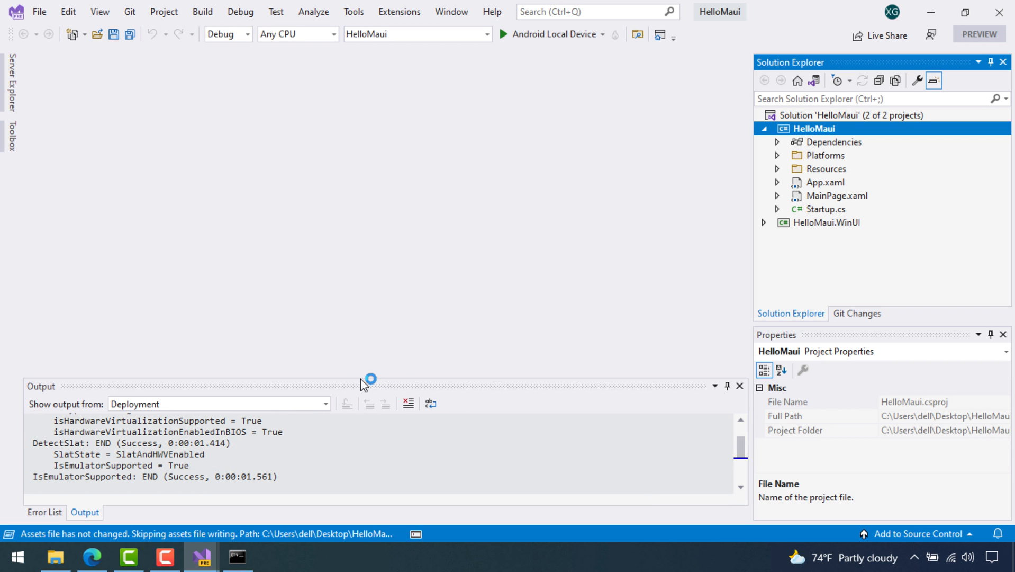
pyautogui.moveTo(362, 377); pyautogui.dragTo(396, 285)
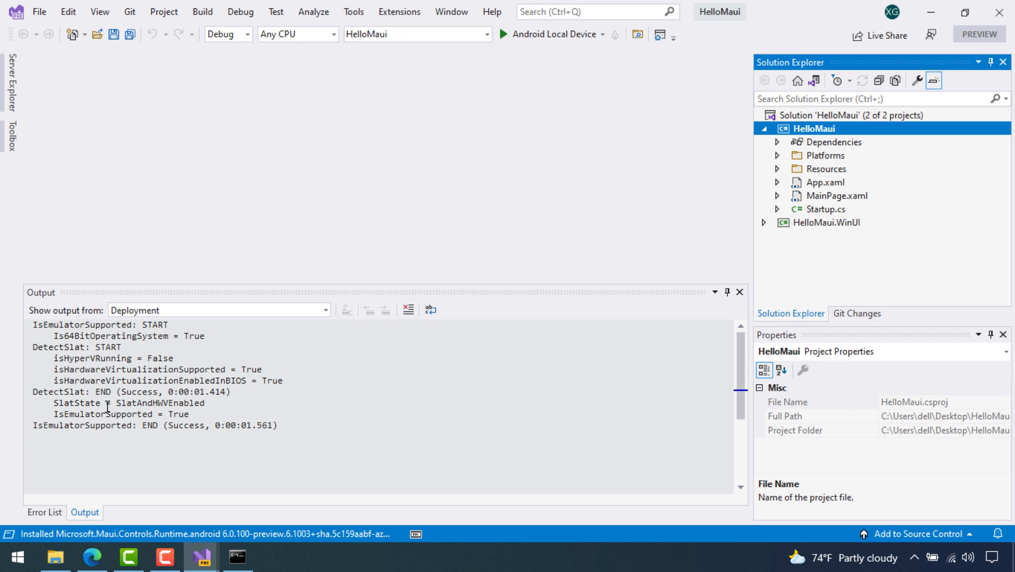
pyautogui.moveTo(298, 427); pyautogui.dragTo(2, 312)
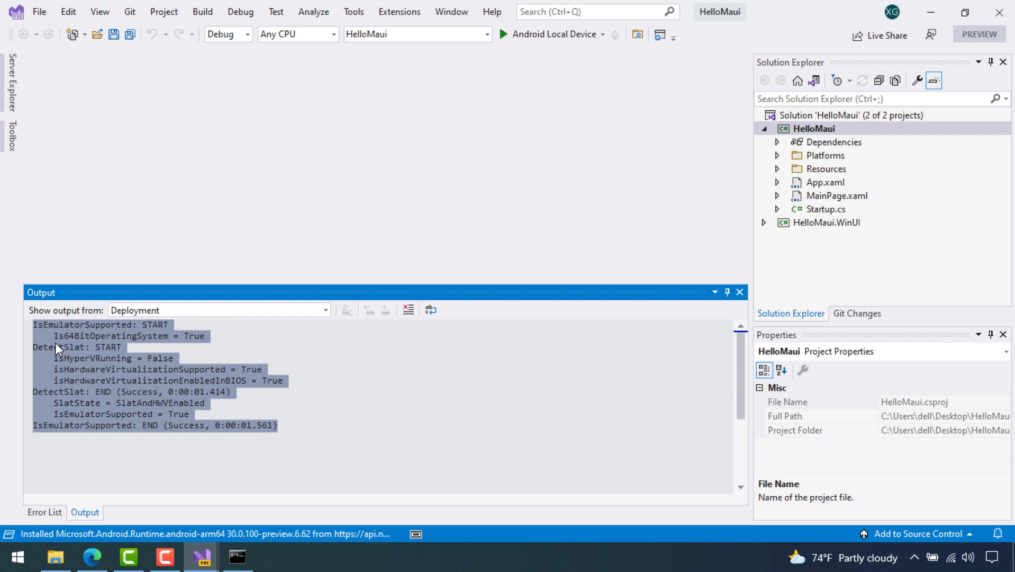
pyautogui.click(241, 383)
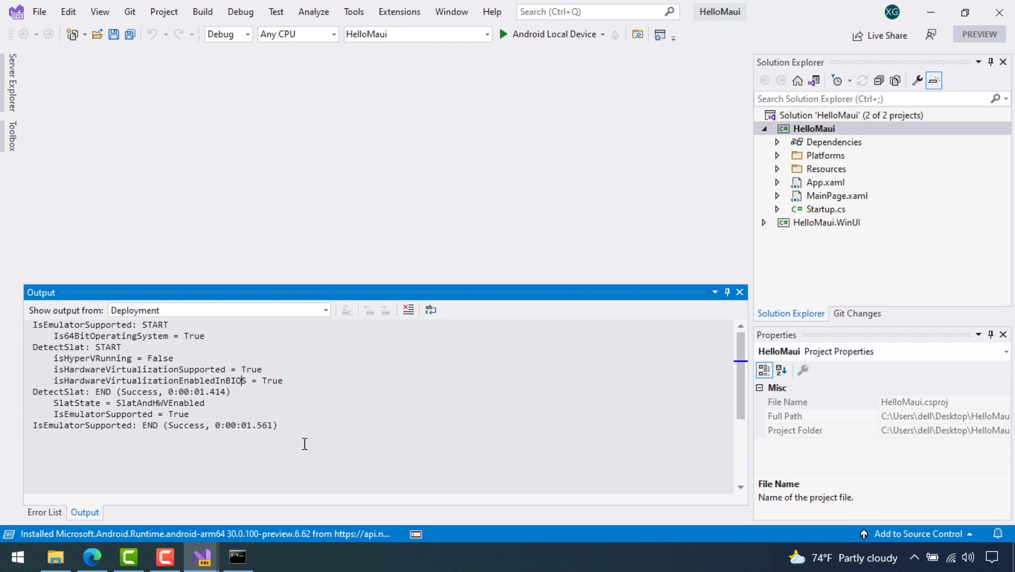
# Collapse the HelloMaui Dependencies node and select the HelloMaui.WinUI project
pyautogui.click(778, 142)
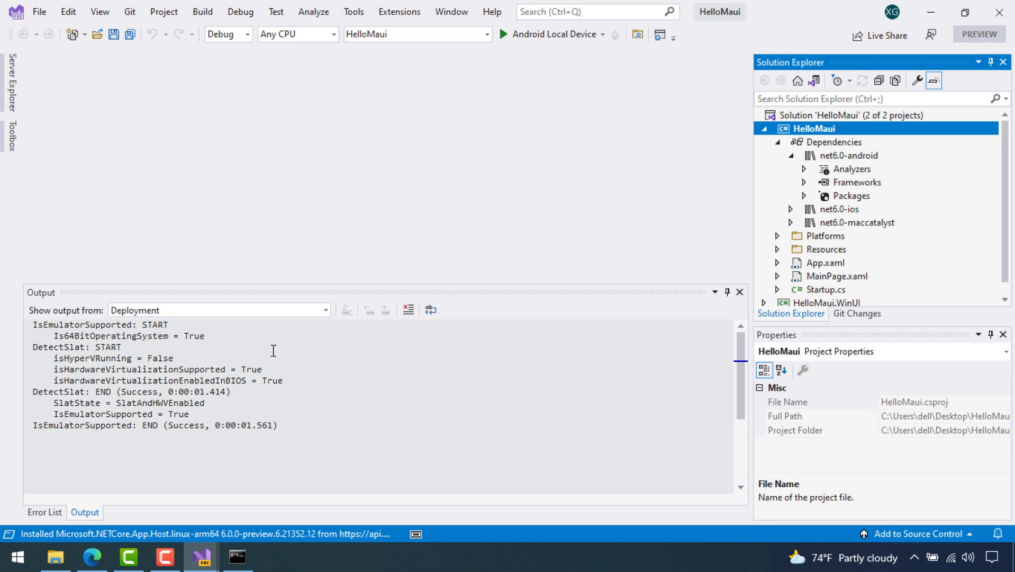
pyautogui.click(778, 142)
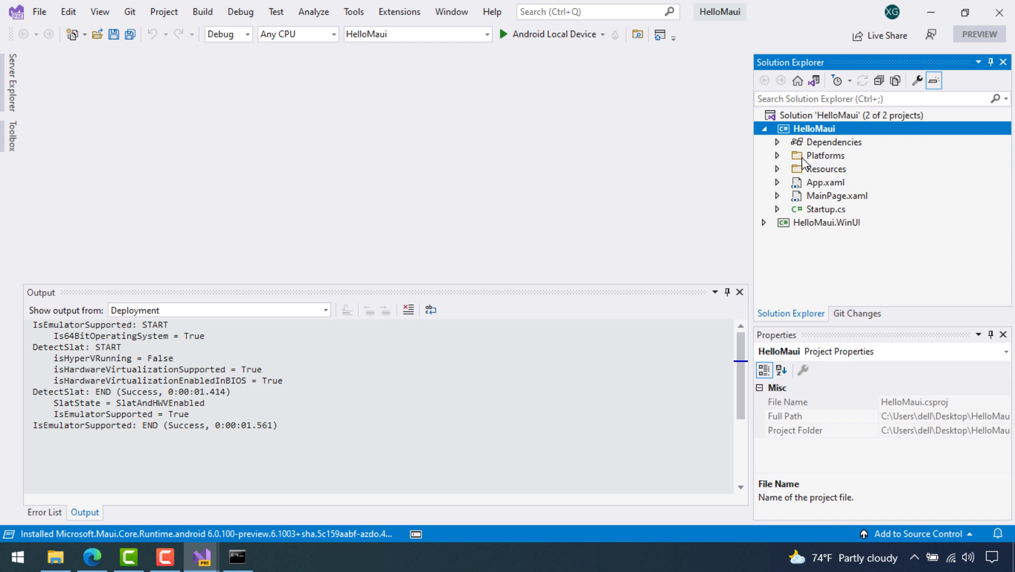
pyautogui.click(813, 223)
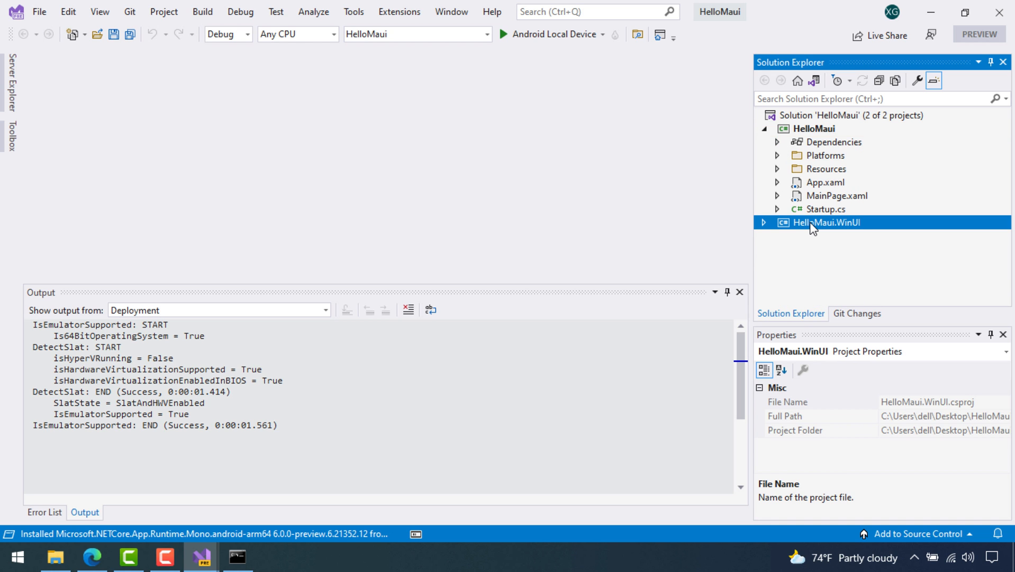
# Set HelloMaui.WinUI as startup project, start its Debug Any CPU build, and expand App.xaml
pyautogui.rightClick(811, 224)
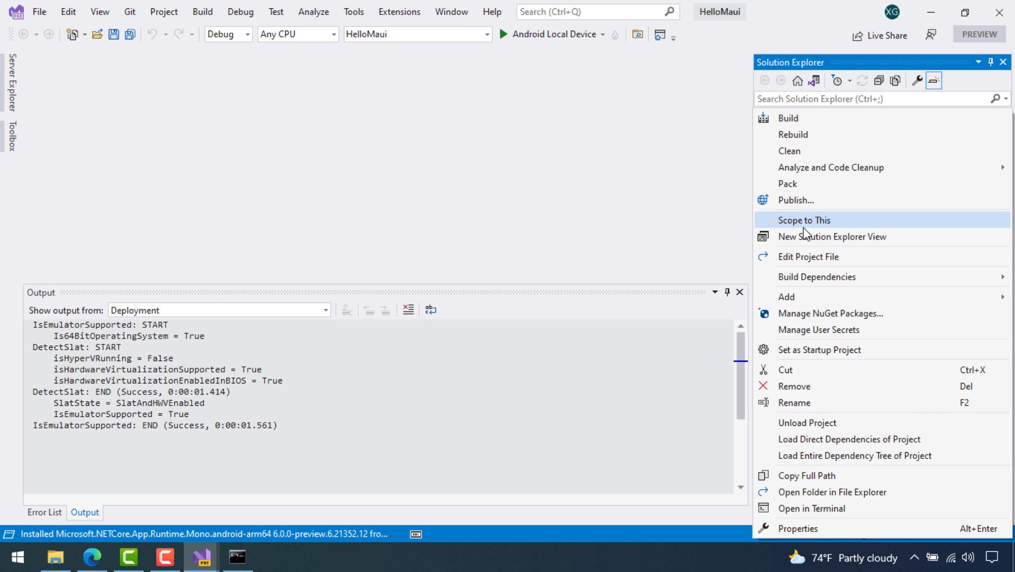
pyautogui.click(806, 350)
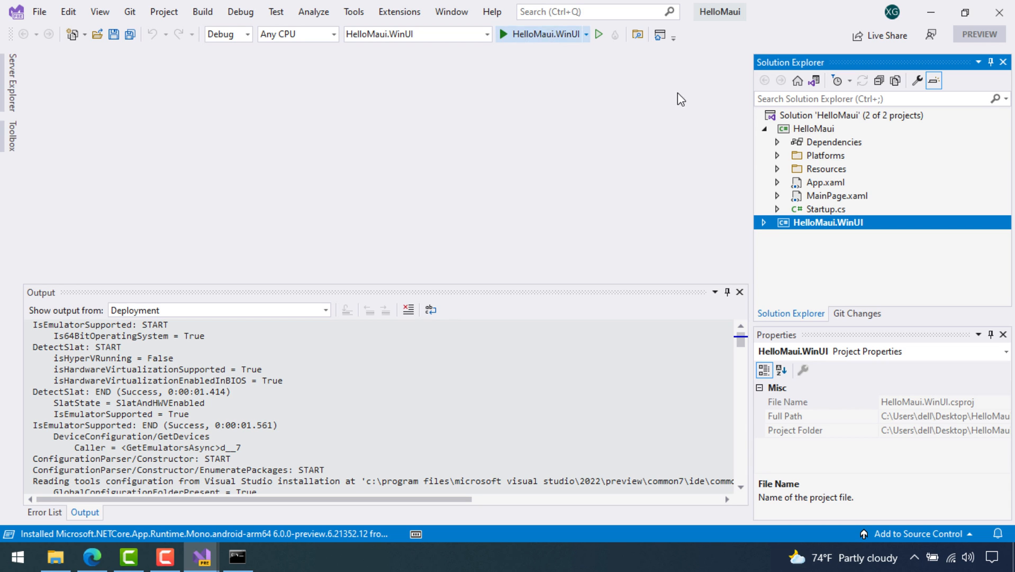
pyautogui.click(586, 35)
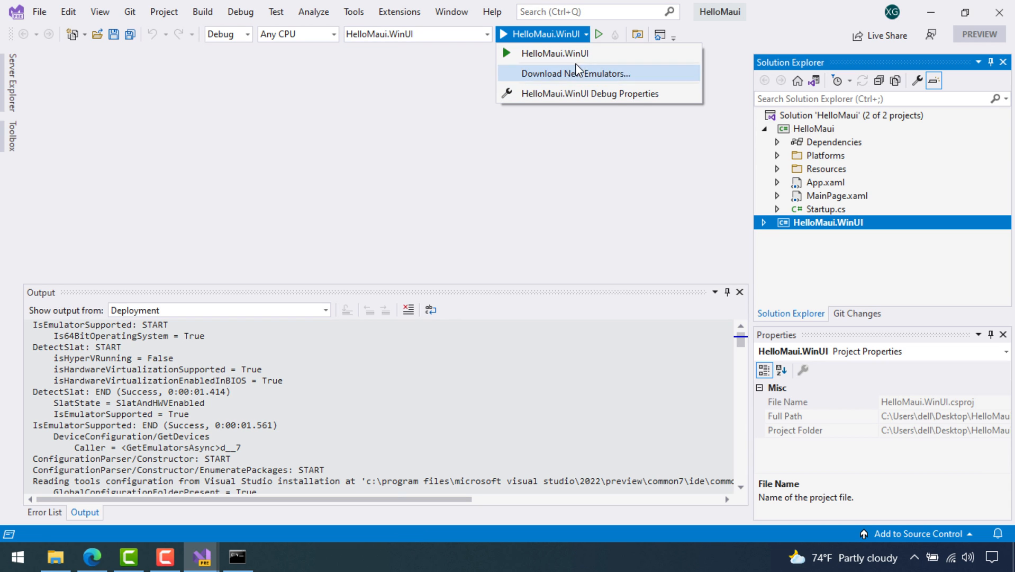
pyautogui.click(540, 32)
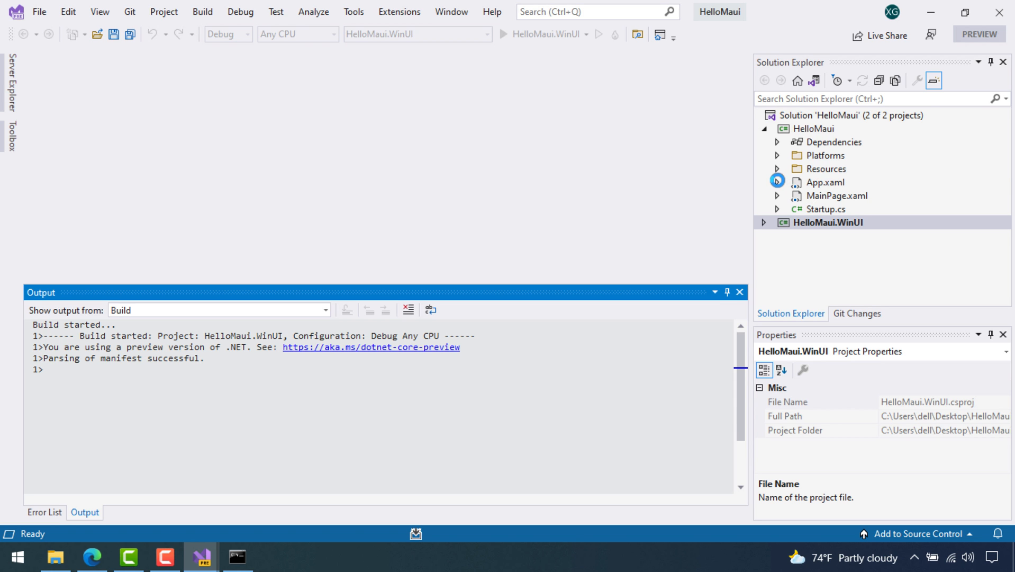
pyautogui.click(777, 181)
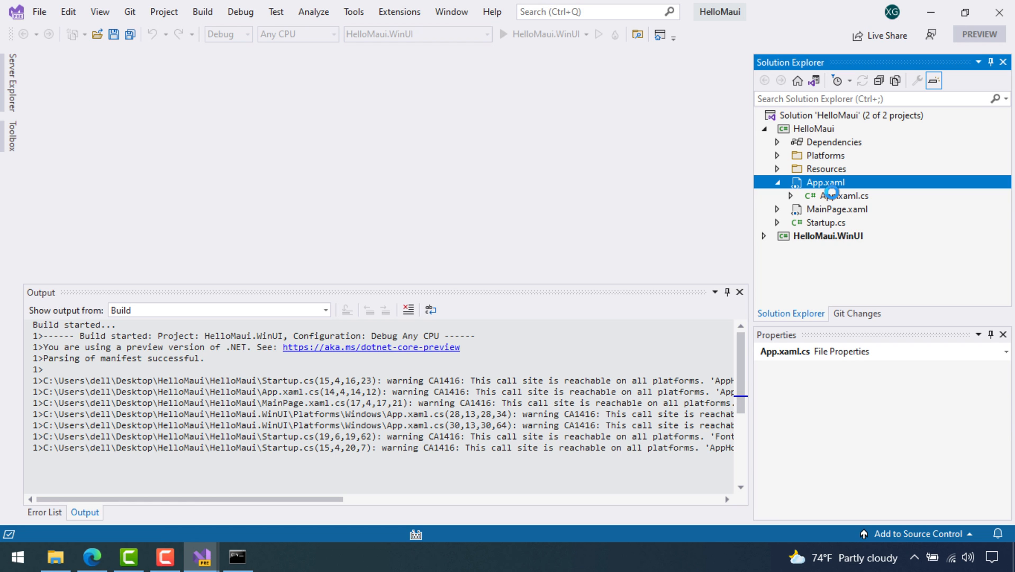
# Open App.xaml.cs in an enlarged editor and inspect the App() constructor's MainPage line
pyautogui.click(832, 193)
pyautogui.doubleClick(832, 195)
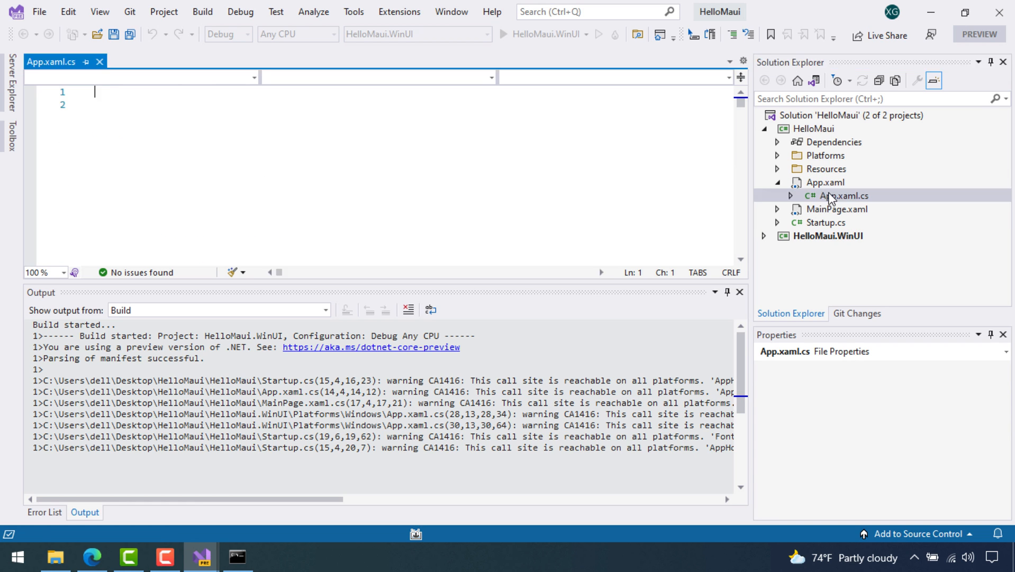
pyautogui.moveTo(565, 286); pyautogui.dragTo(538, 390)
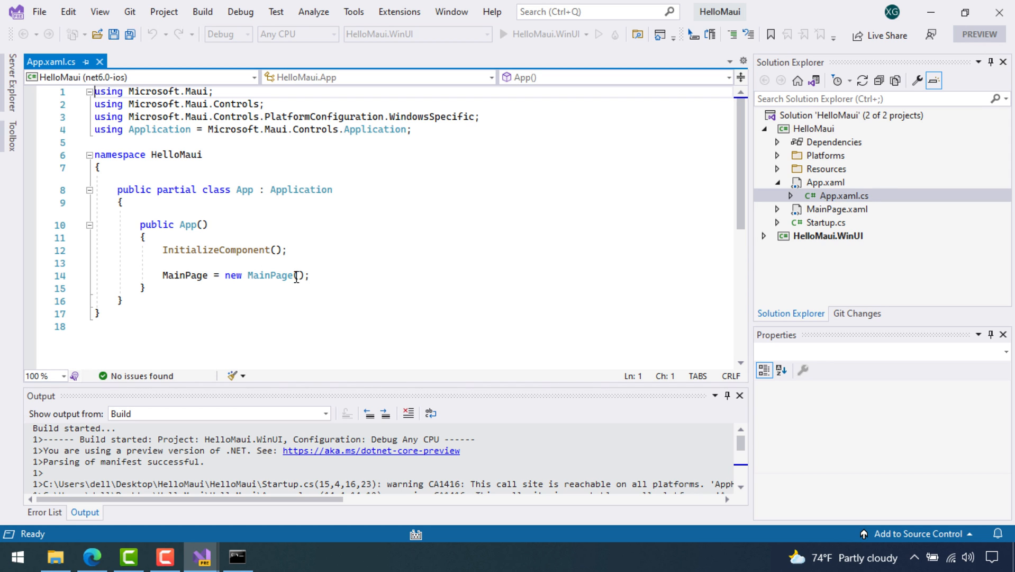
pyautogui.moveTo(134, 226); pyautogui.dragTo(227, 295)
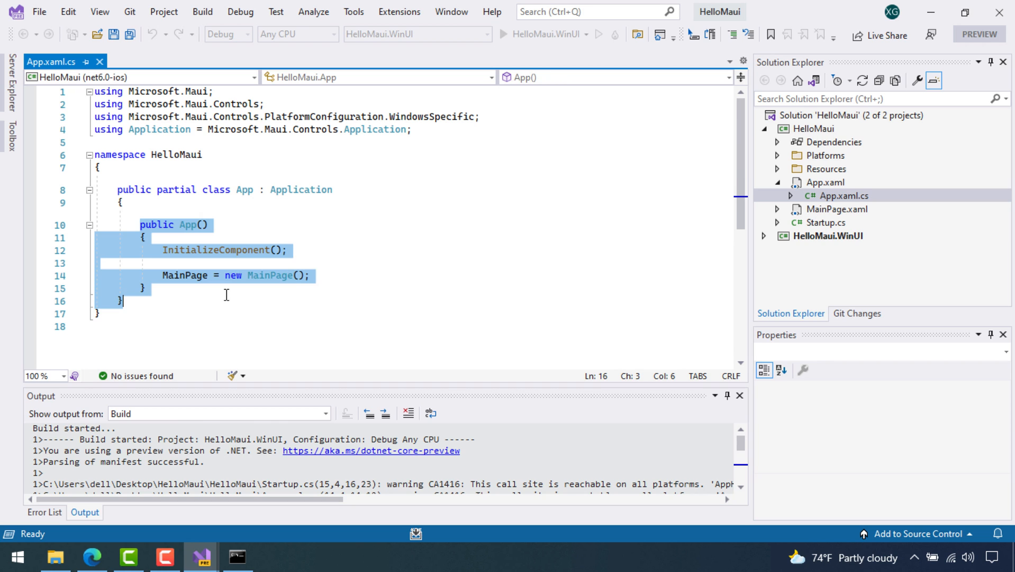
pyautogui.click(238, 263)
pyautogui.moveTo(151, 267); pyautogui.dragTo(245, 273)
pyautogui.click(323, 275)
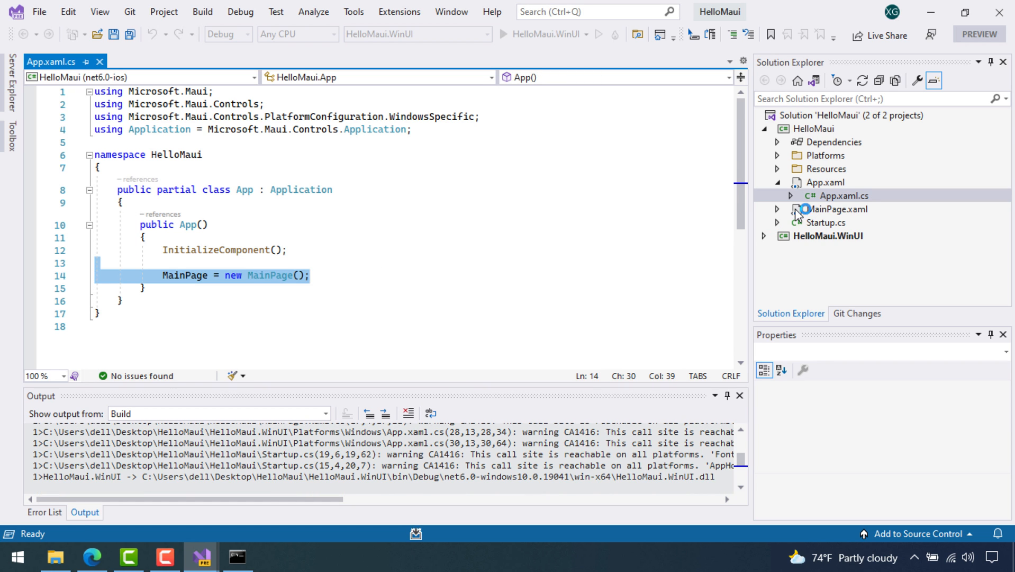
# Run with F5, dismiss the run-profile error, and enlarge the build Output pane to review it
pyautogui.press('F5')
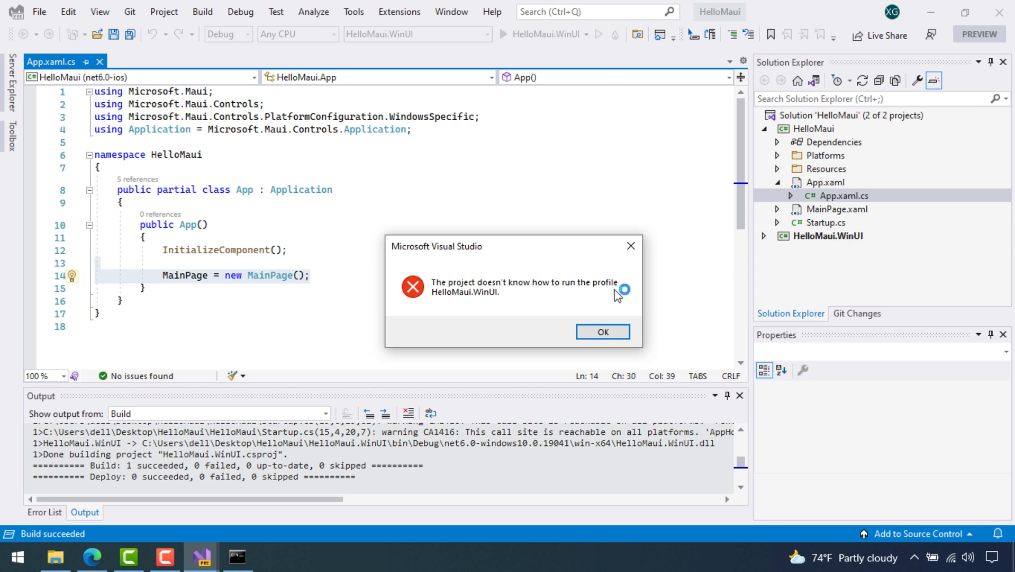
pyautogui.click(613, 331)
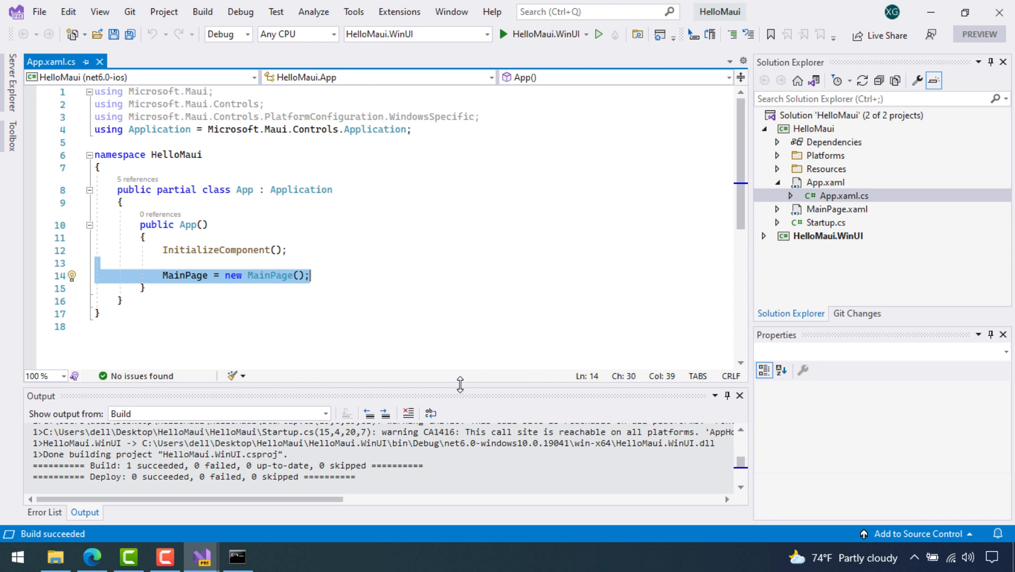
pyautogui.moveTo(460, 384); pyautogui.dragTo(495, 309)
pyautogui.scroll(4, 381, 373)
pyautogui.scroll(-3, 360, 389)
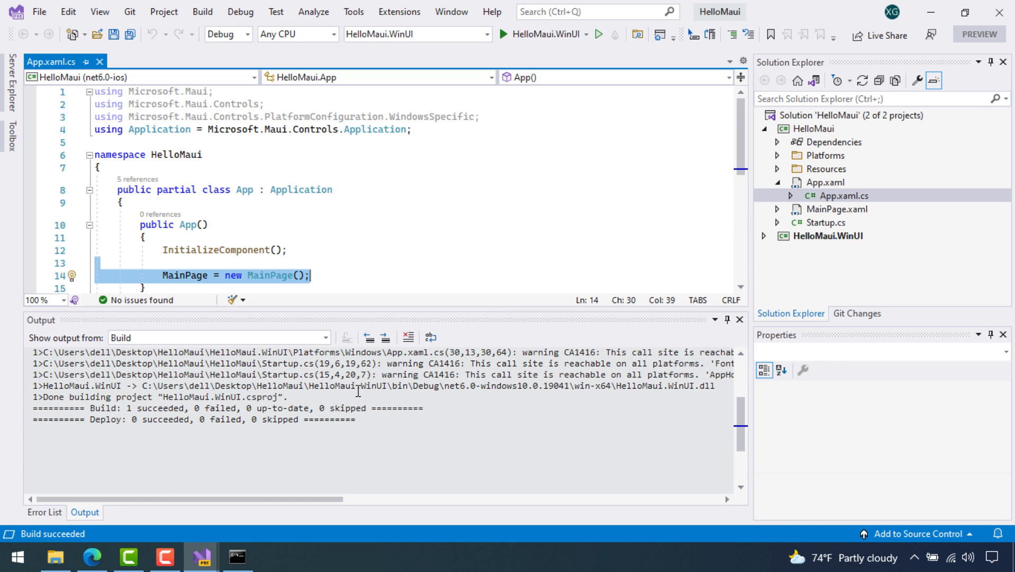
pyautogui.scroll(2, 378, 391)
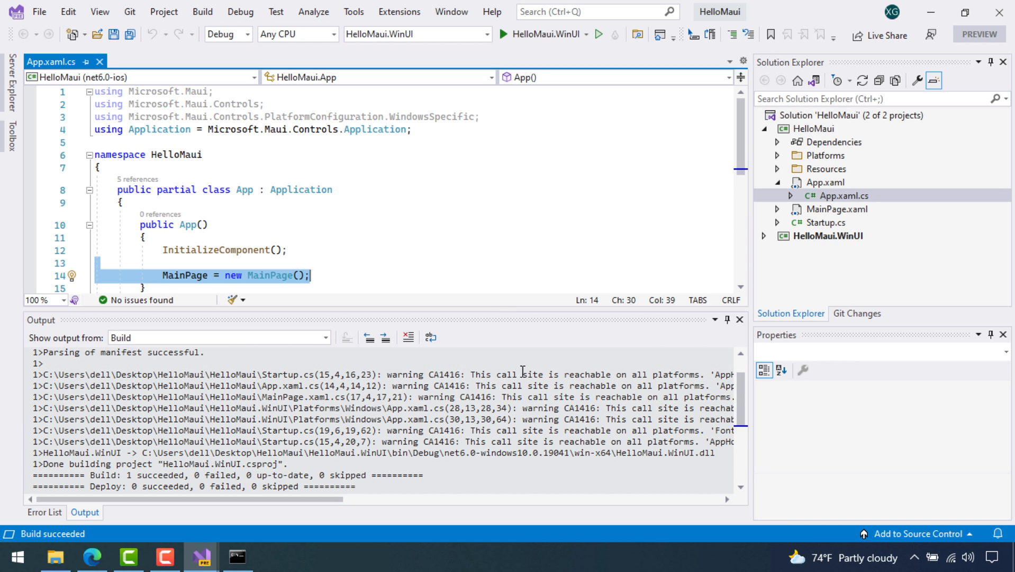
pyautogui.scroll(1, 579, 396)
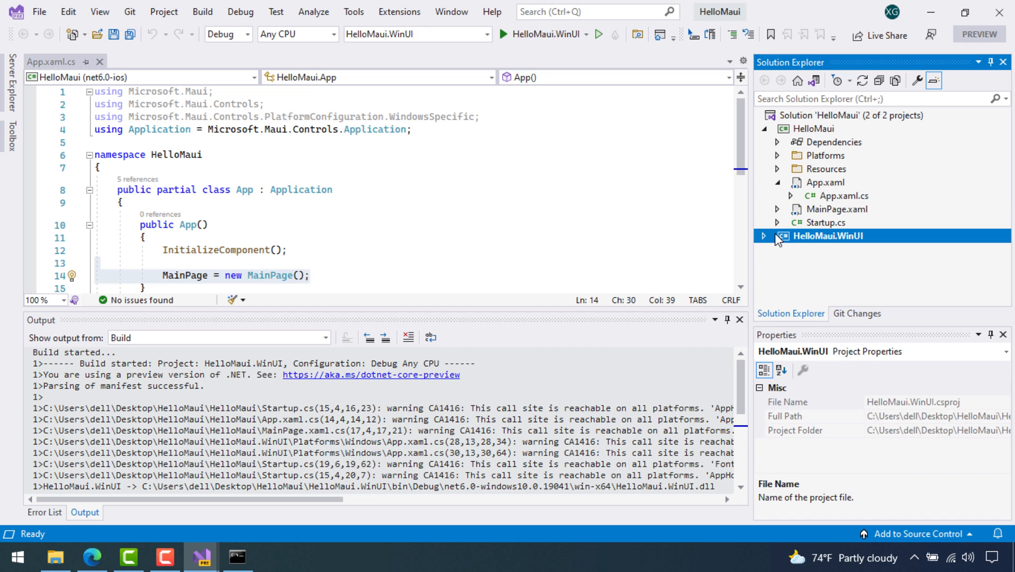
# Expand HelloMaui.WinUI's Dependencies to view its SDK references
pyautogui.click(774, 235)
pyautogui.doubleClick(767, 237)
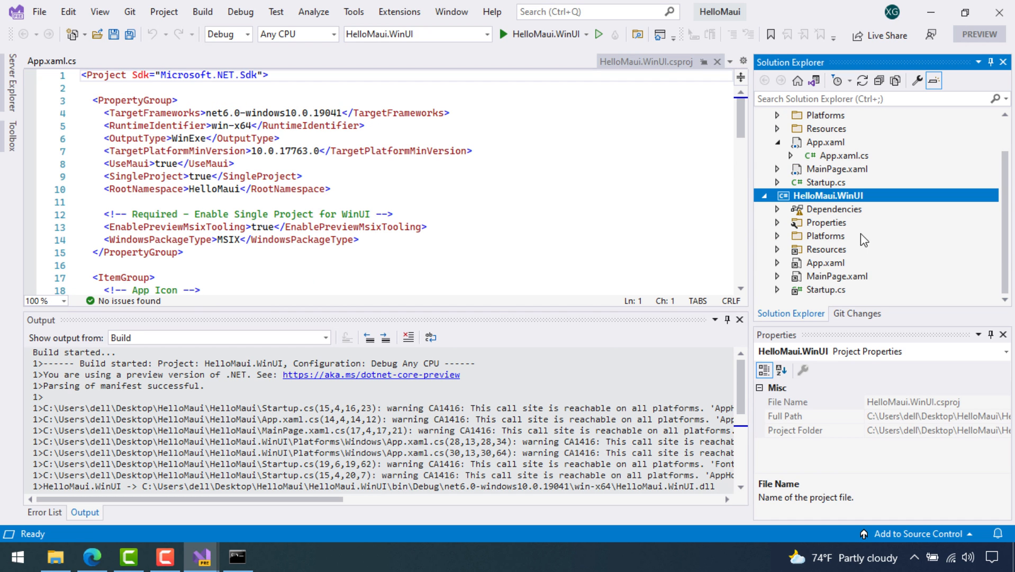
pyautogui.click(778, 209)
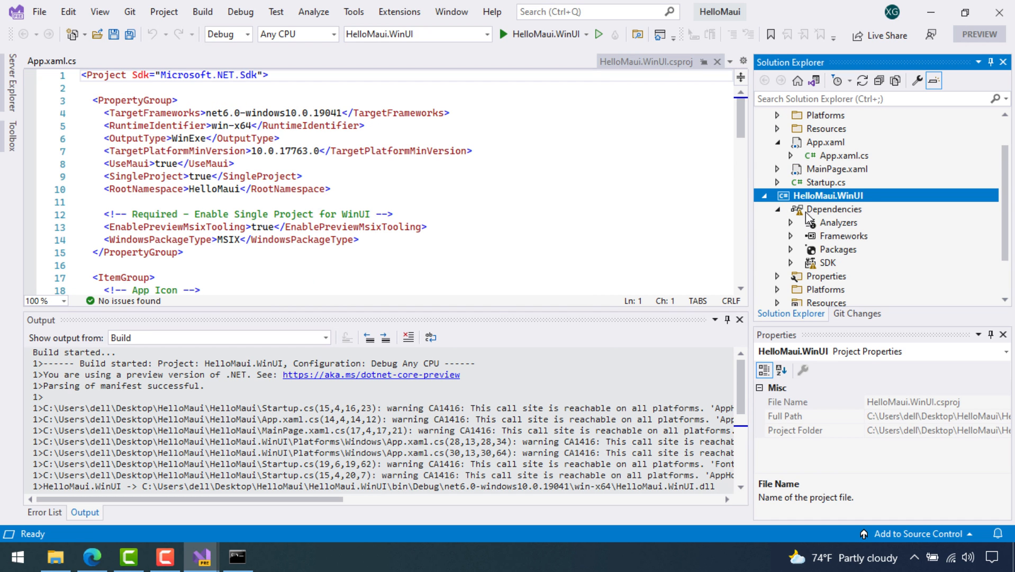
pyautogui.click(791, 263)
pyautogui.scroll(-2, 825, 254)
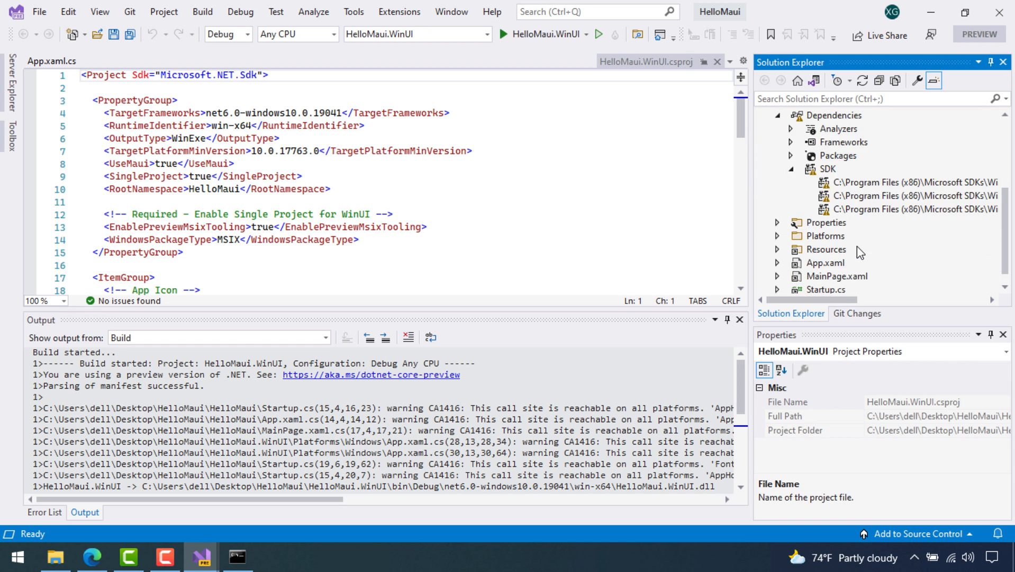
pyautogui.scroll(3, 842, 240)
# Clean the build outputs from the WinUI project menu, close Visual Studio, and switch to Command Prompt
pyautogui.rightClick(820, 238)
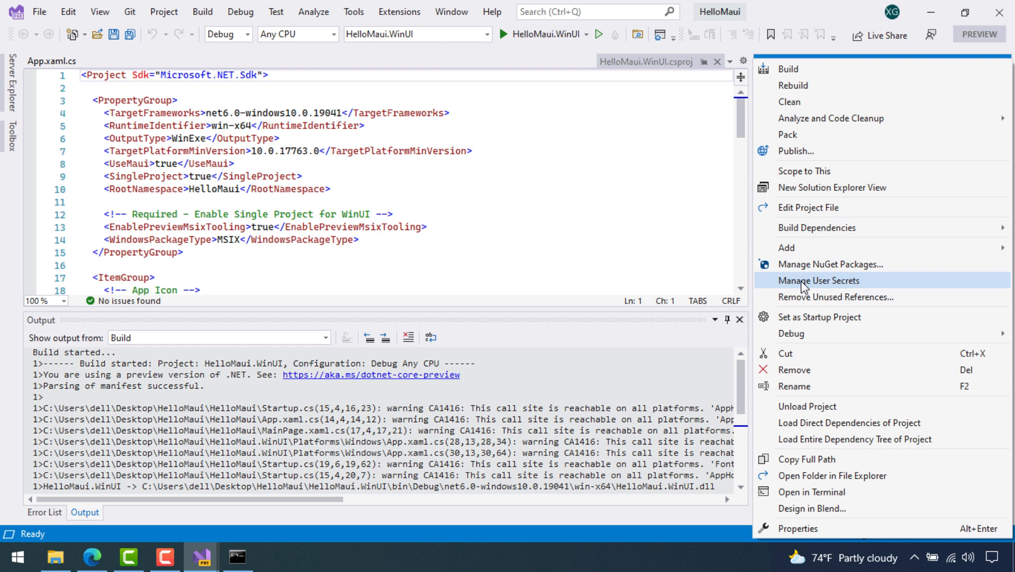
pyautogui.click(467, 151)
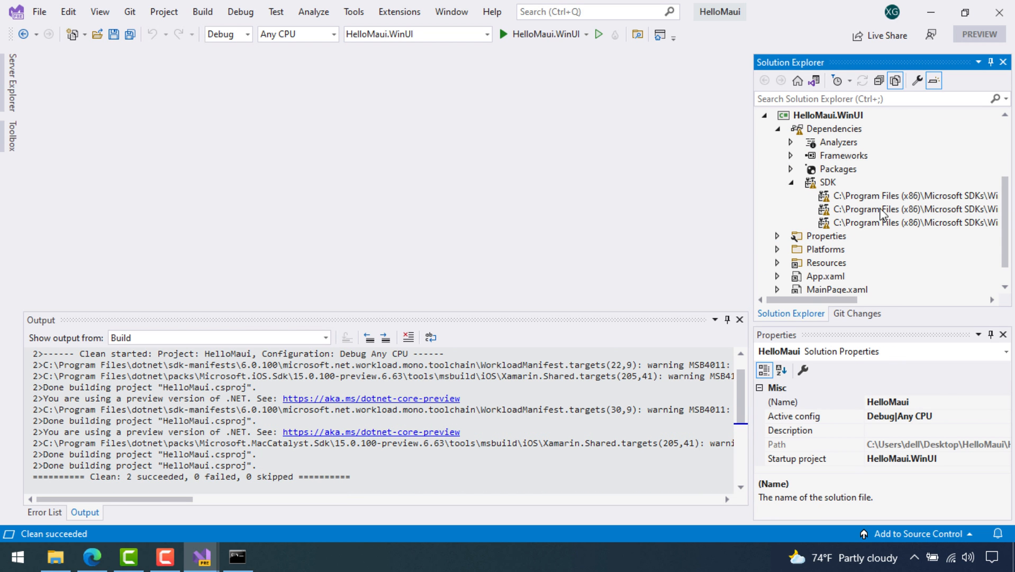
pyautogui.click(1000, 13)
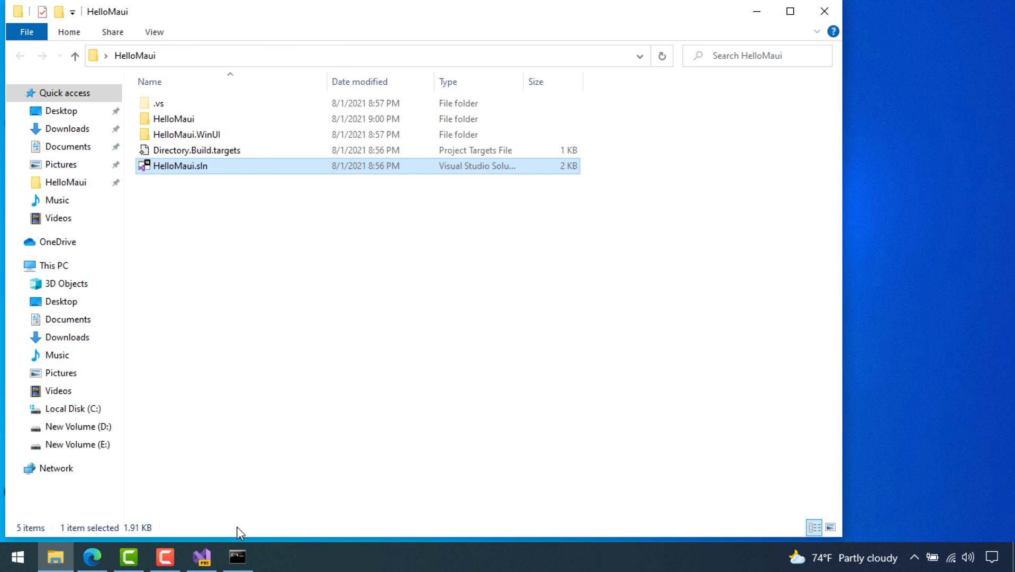
pyautogui.click(237, 555)
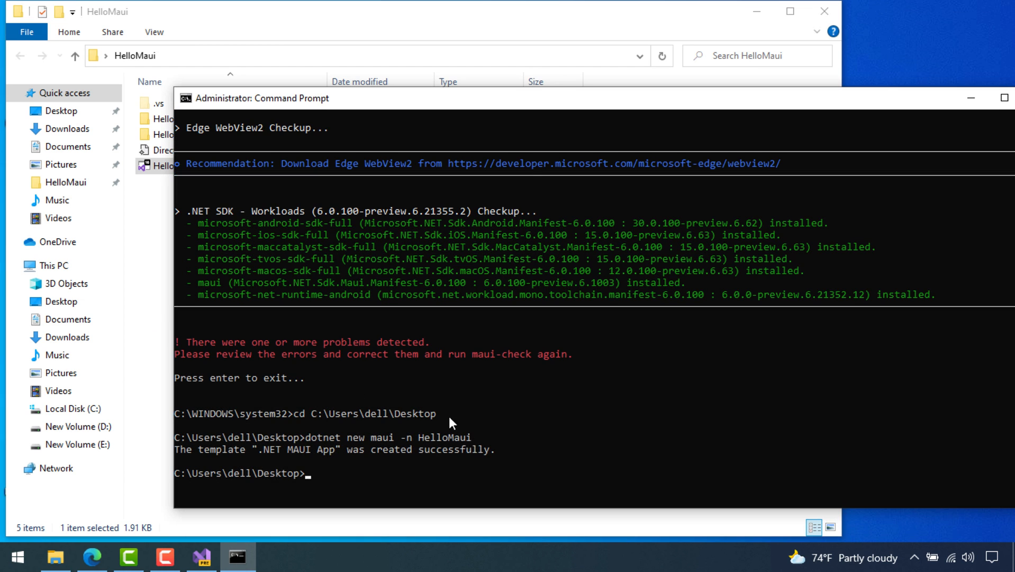
# Rerun maui-check and answer y to let it fix the Android SDK
pyautogui.press('Up')
pyautogui.press('Up')
pyautogui.press('Up')
pyautogui.press('Return')
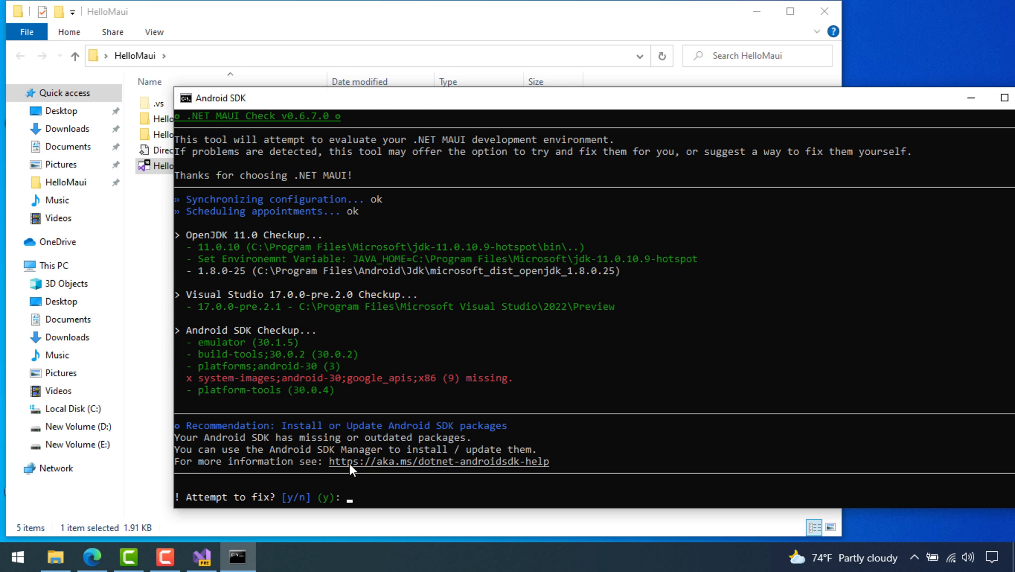
pyautogui.write('y')
pyautogui.press('Return')
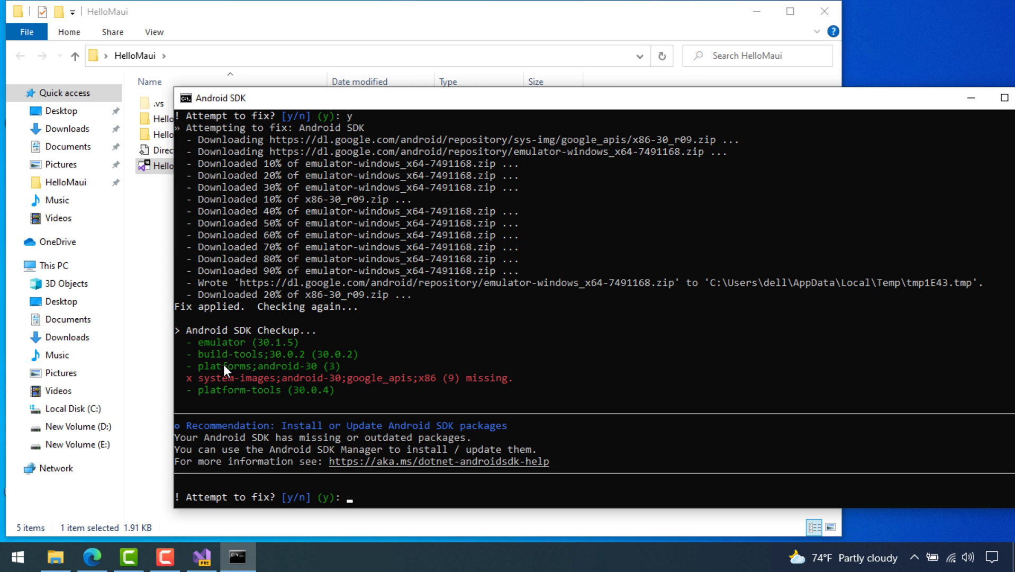
# Accept the next fix attempt with y, review the remaining problems, and exit maui-check
pyautogui.write('y')
pyautogui.press('Return')
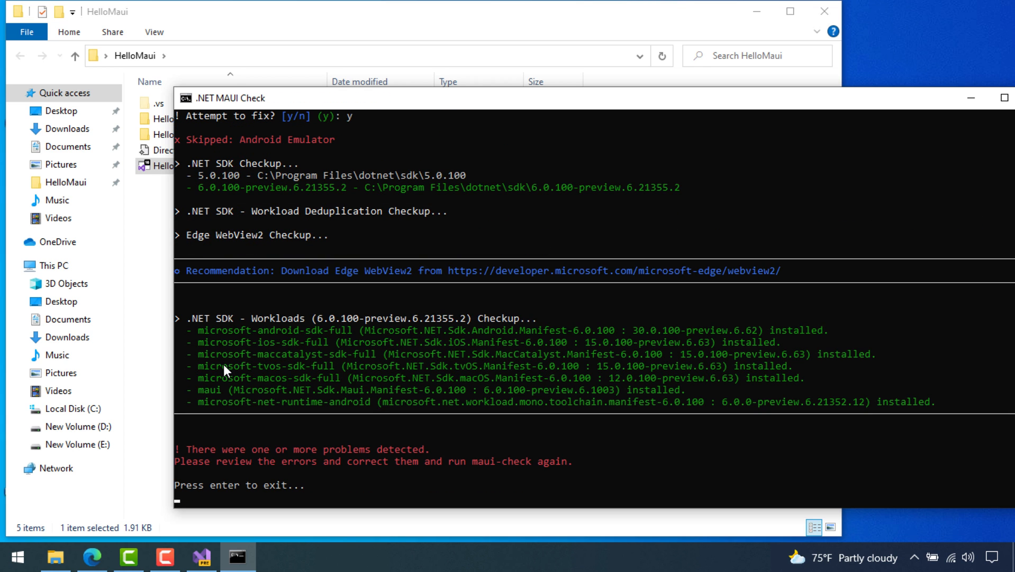
pyautogui.scroll(3, 235, 250)
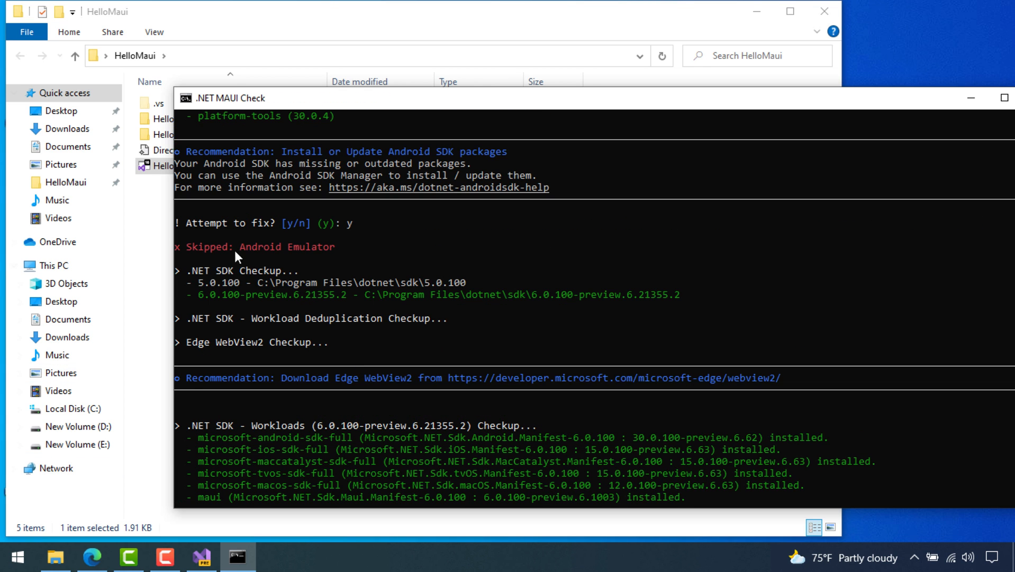
pyautogui.scroll(4, 318, 230)
pyautogui.scroll(-10, 434, 336)
pyautogui.press('Return')
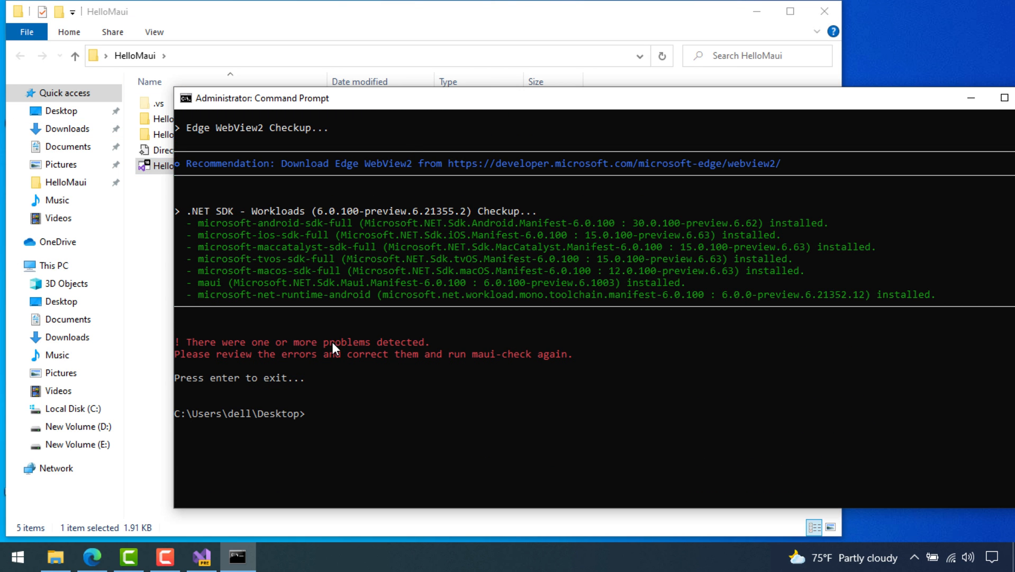
# Reopen HelloMaui.sln from File Explorer and expand Platforms > Android in Solution Explorer
pyautogui.click(150, 204)
pyautogui.doubleClick(200, 167)
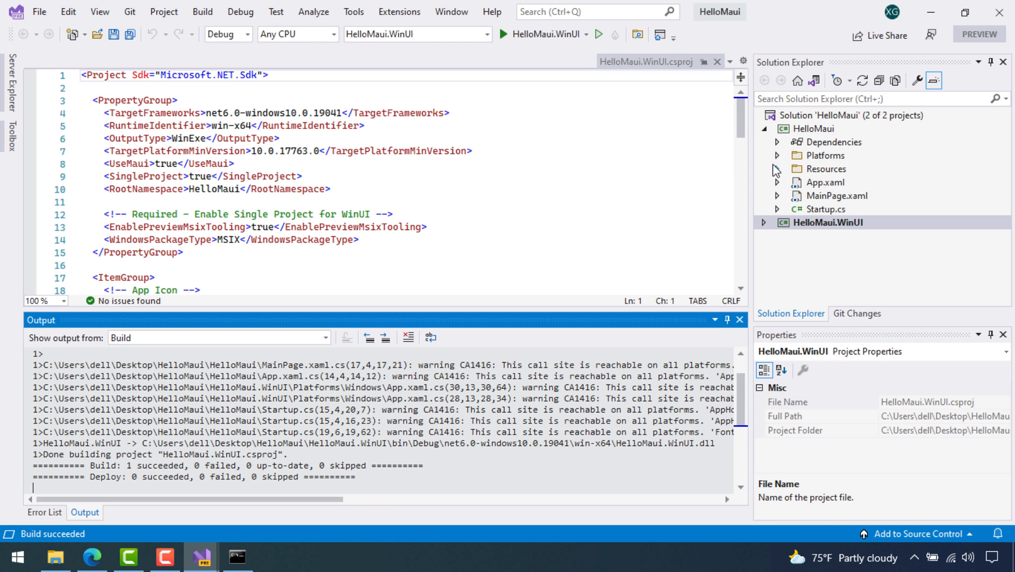
pyautogui.click(778, 156)
pyautogui.click(813, 168)
pyautogui.click(793, 169)
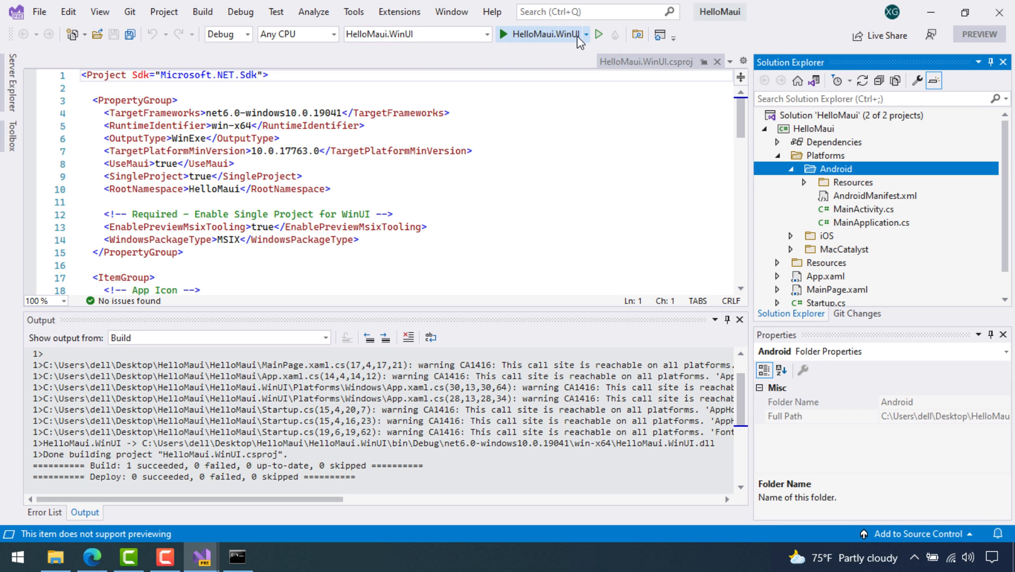
# Set HelloMaui as the startup project and check the Android run targets
pyautogui.click(487, 34)
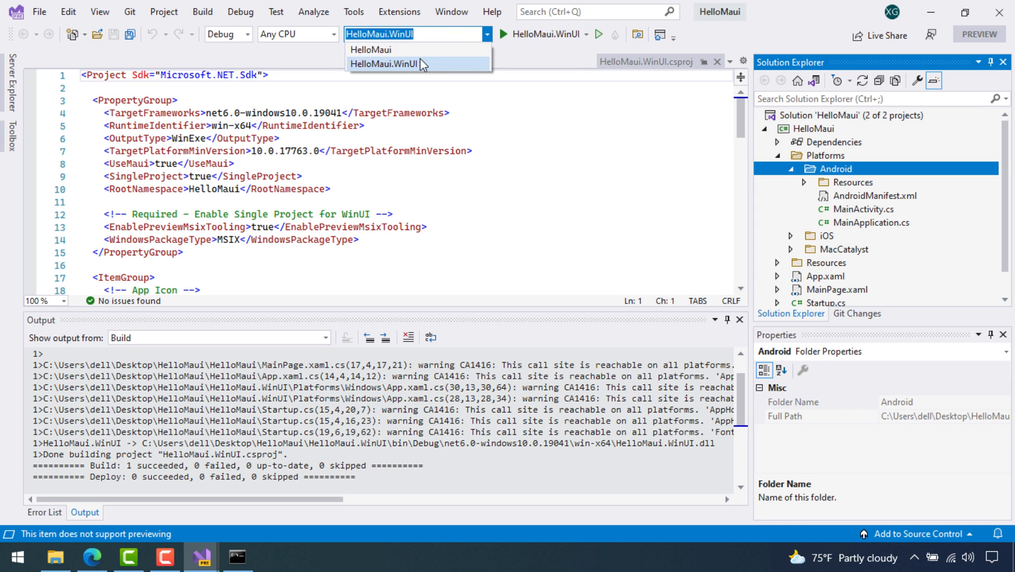
pyautogui.click(371, 49)
pyautogui.click(602, 33)
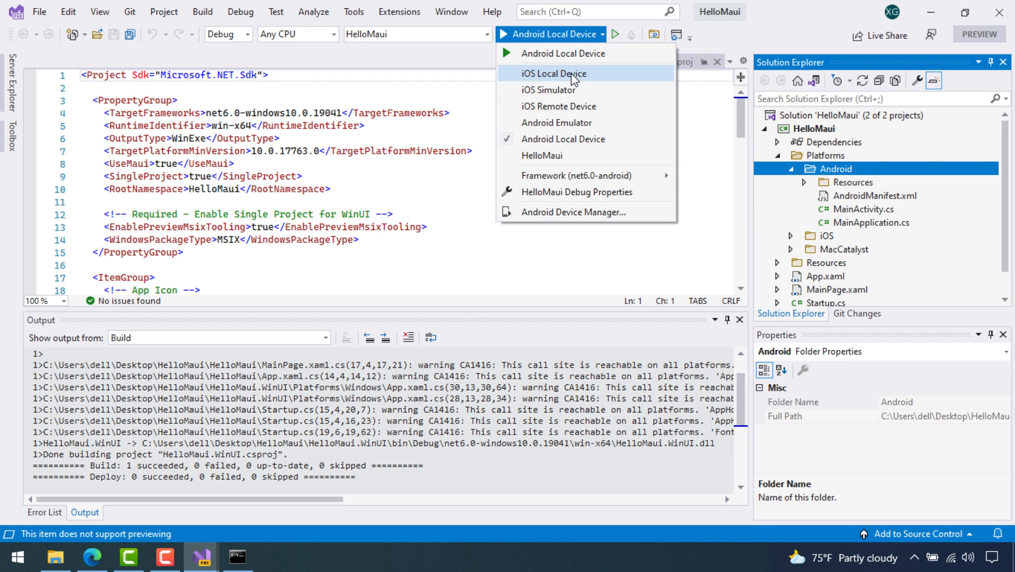
# Review the Android SDK Manager's Tools and Platforms lists, expanding Android 11.0 – R, then close it
pyautogui.click(356, 13)
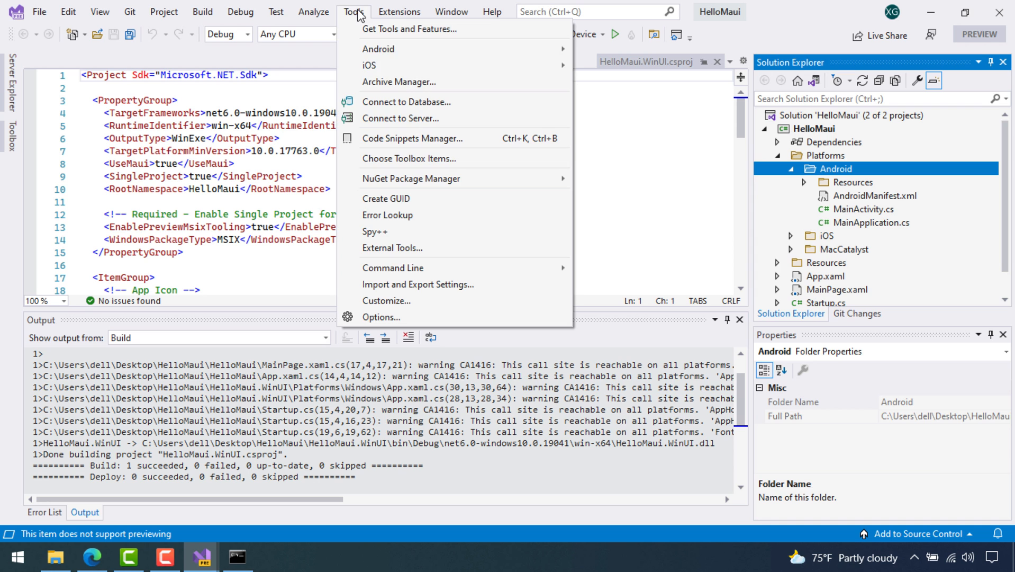
pyautogui.moveTo(508, 49)
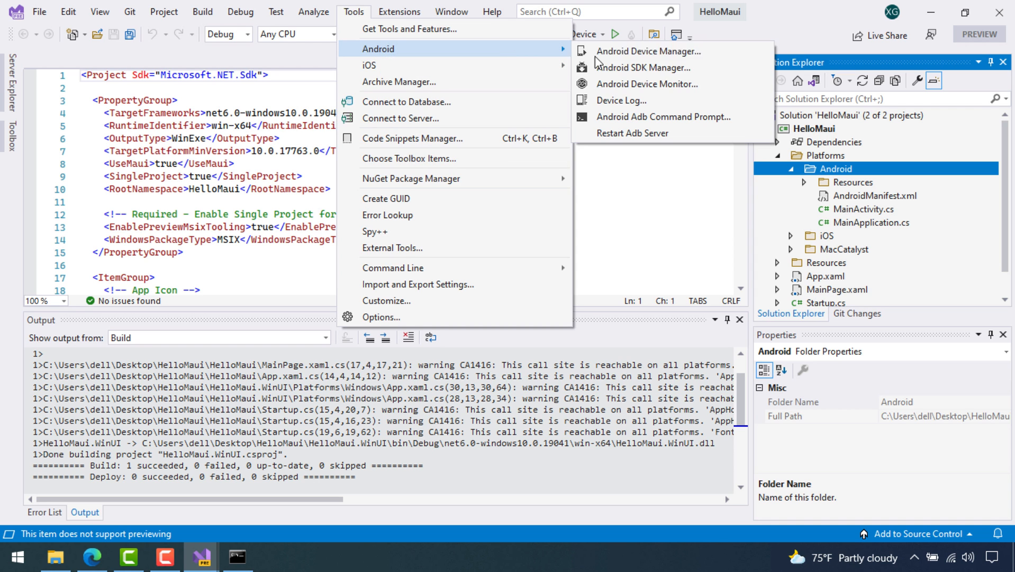
pyautogui.click(633, 67)
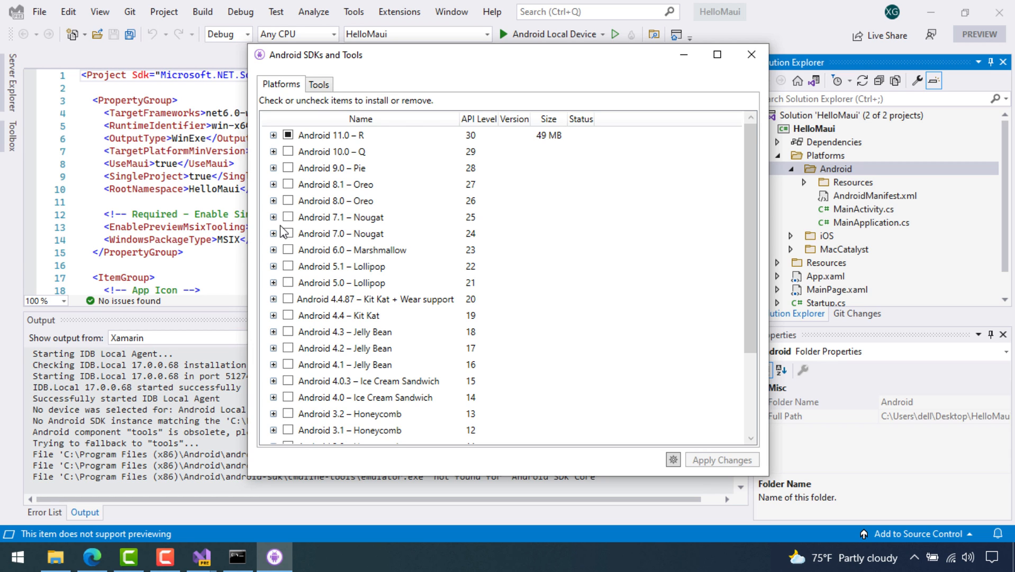
pyautogui.click(321, 85)
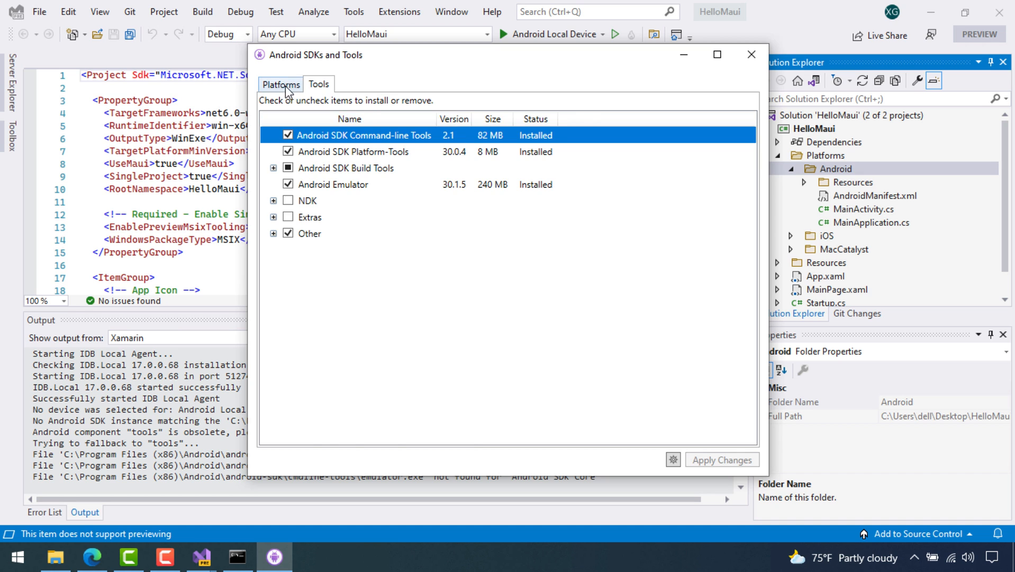
pyautogui.click(284, 86)
pyautogui.click(273, 135)
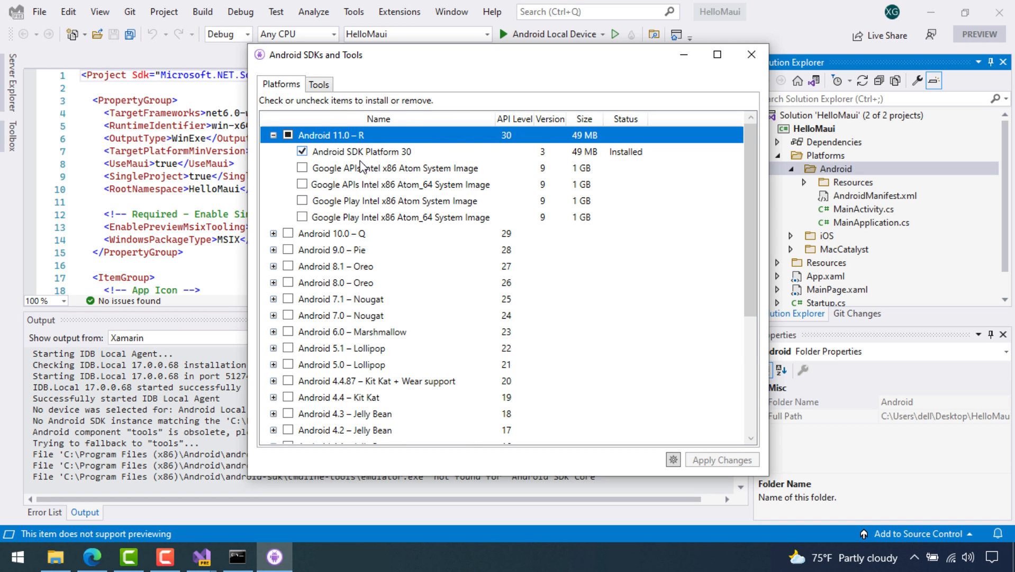
pyautogui.click(751, 55)
pyautogui.click(353, 12)
# In Android Device Manager, create a new emulator with base device Phone H-DPI 4" and x86_64 processor
pyautogui.moveTo(487, 55)
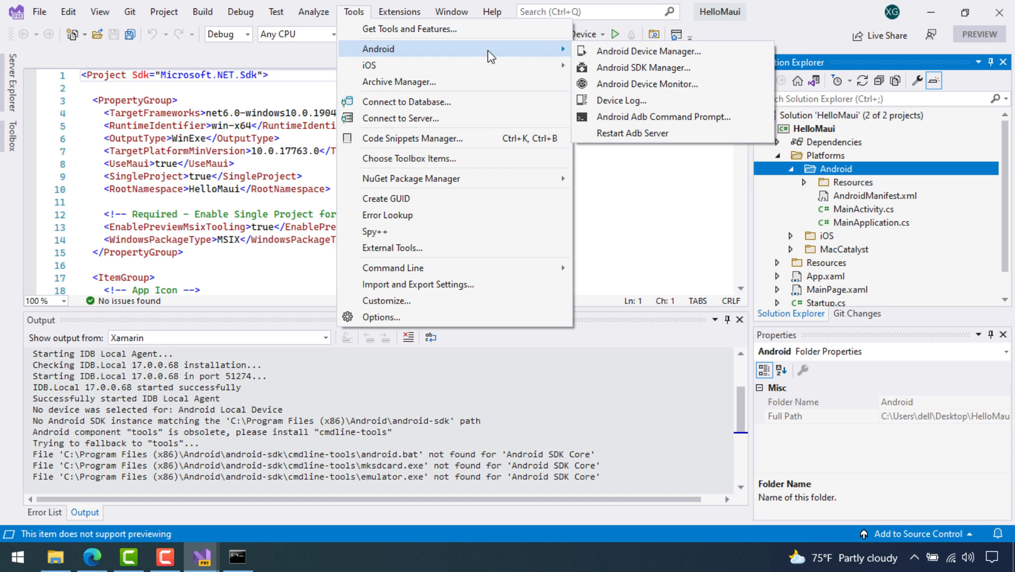
pyautogui.click(646, 49)
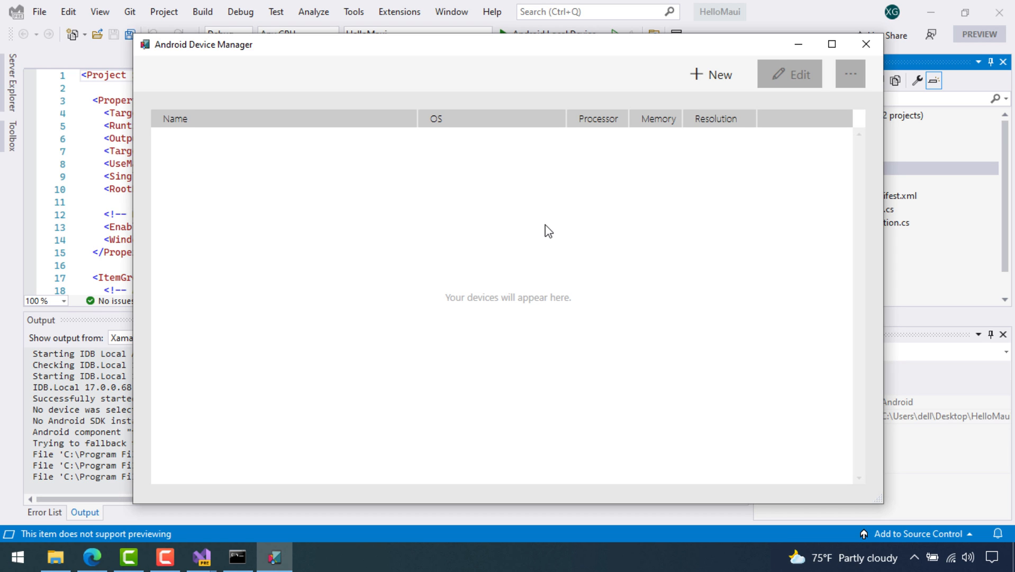
pyautogui.click(702, 86)
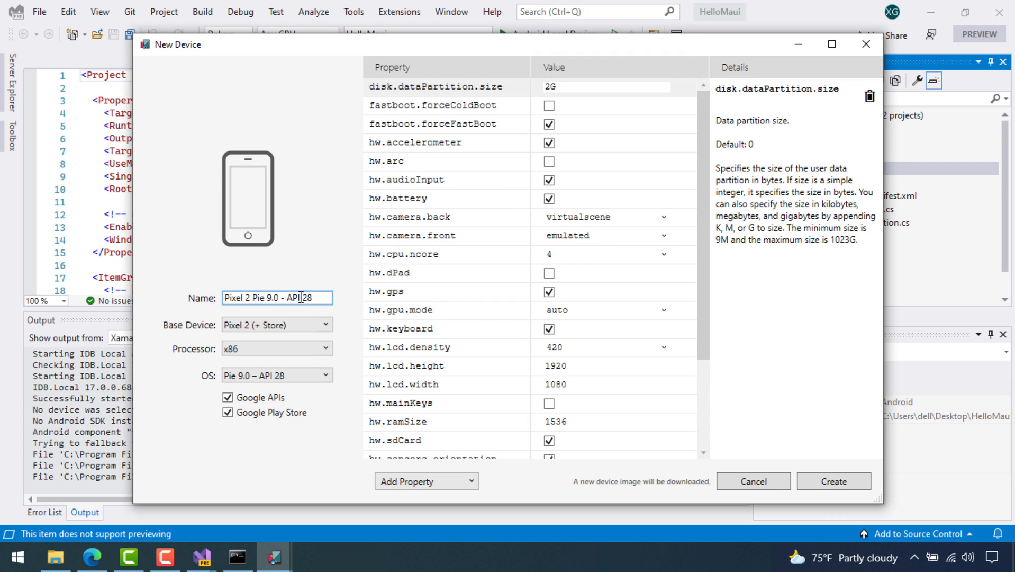
pyautogui.click(323, 324)
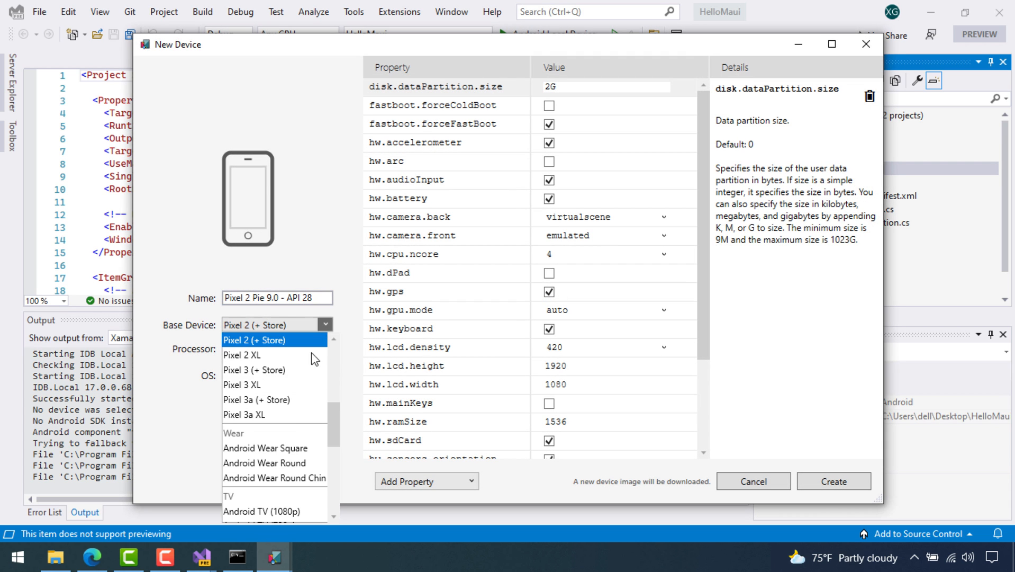
pyautogui.scroll(-4, 291, 408)
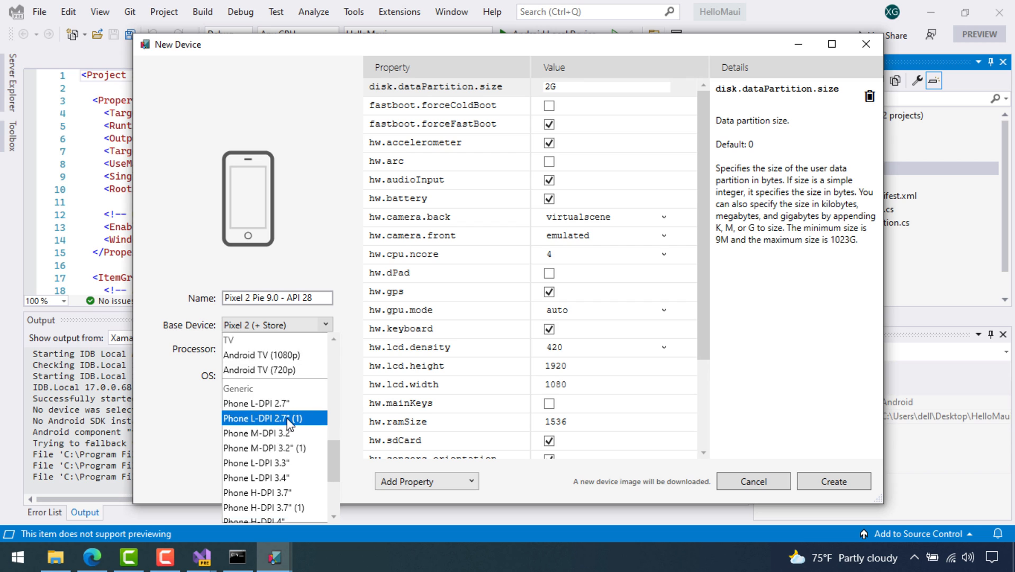
pyautogui.scroll(-3, 288, 424)
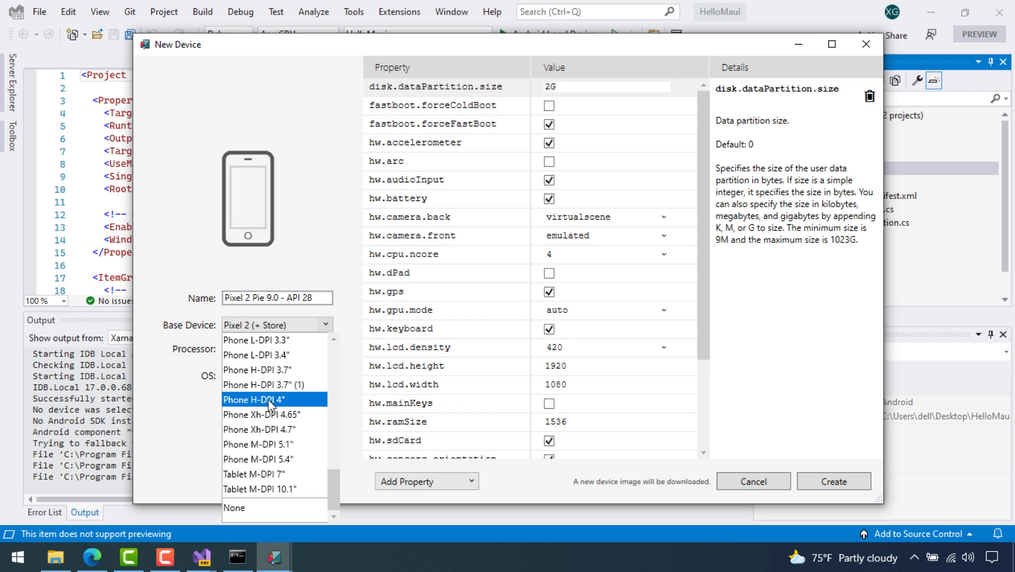
pyautogui.click(270, 401)
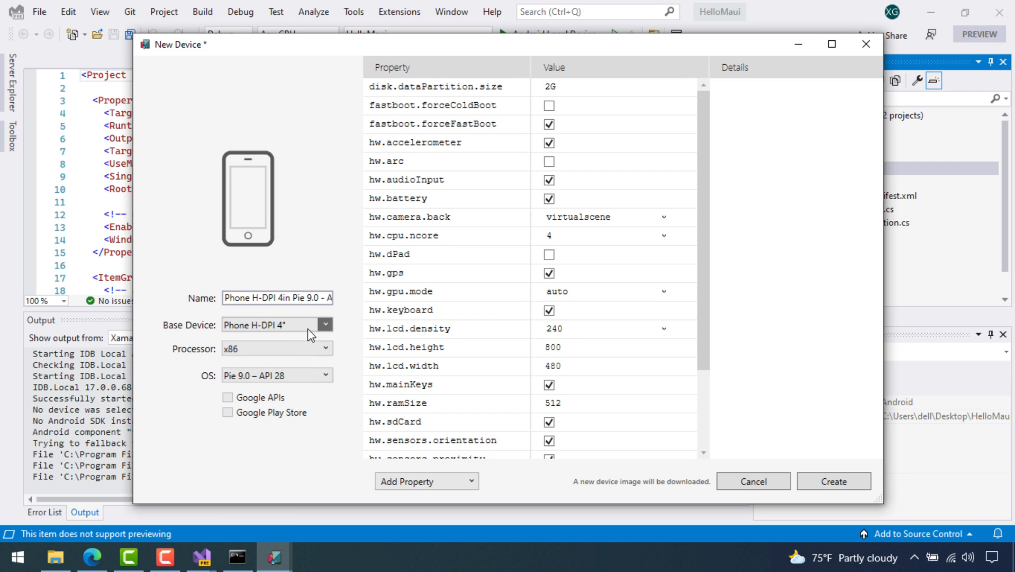
pyautogui.click(316, 347)
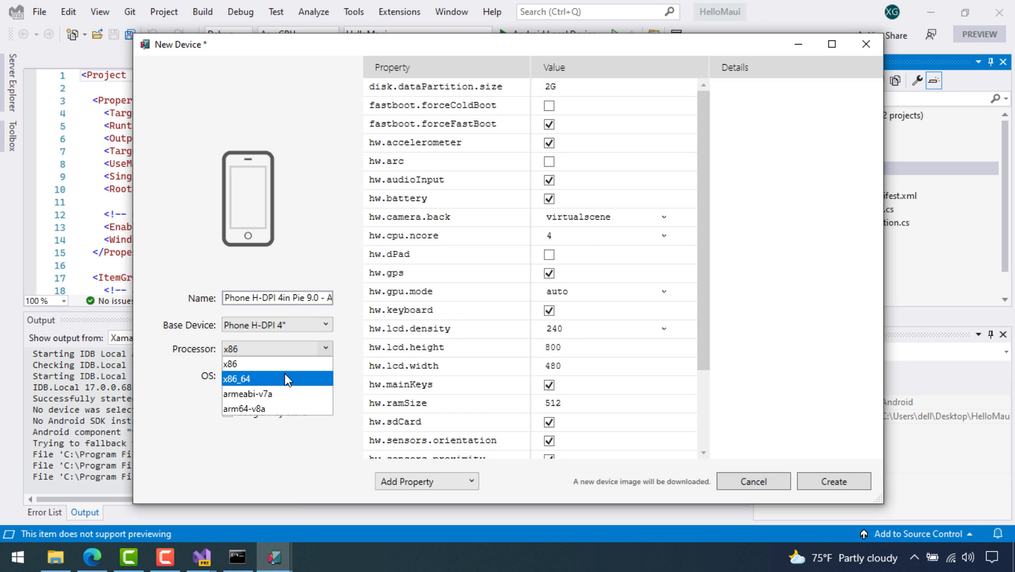
pyautogui.click(286, 379)
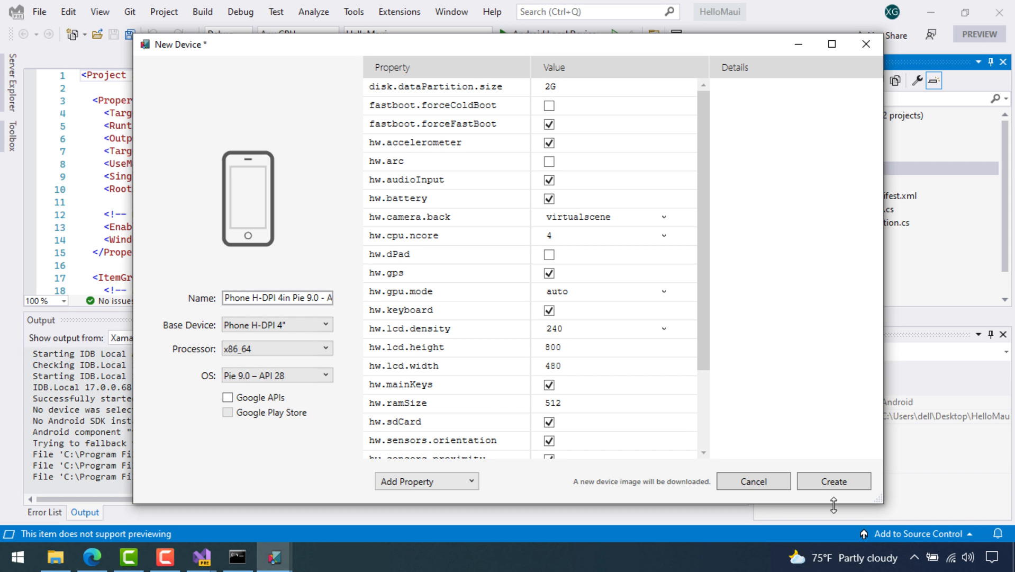
# Create the emulator device and accept the Intel x86 Atom_64 System Image licence terms
pyautogui.click(826, 472)
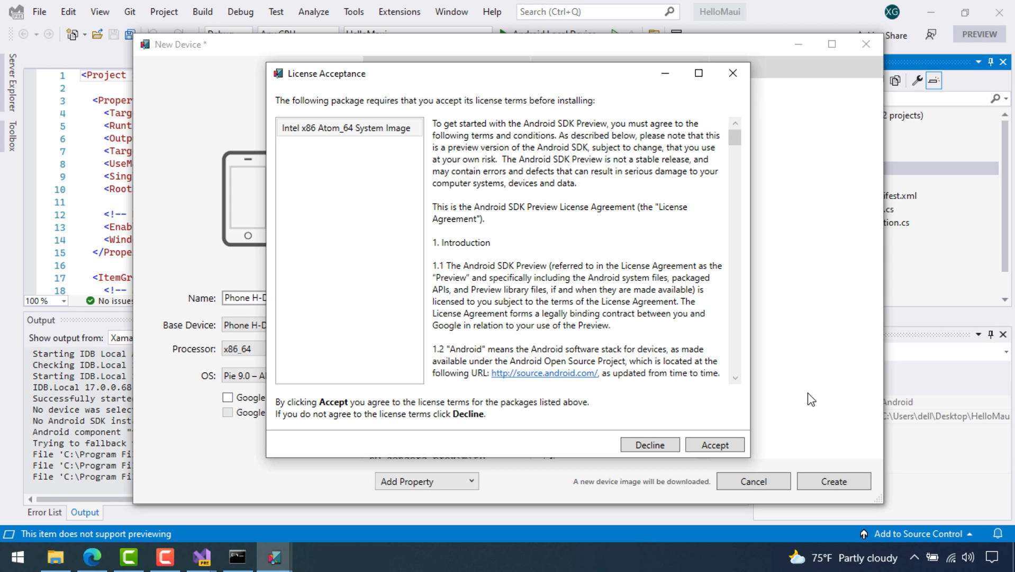
pyautogui.click(718, 441)
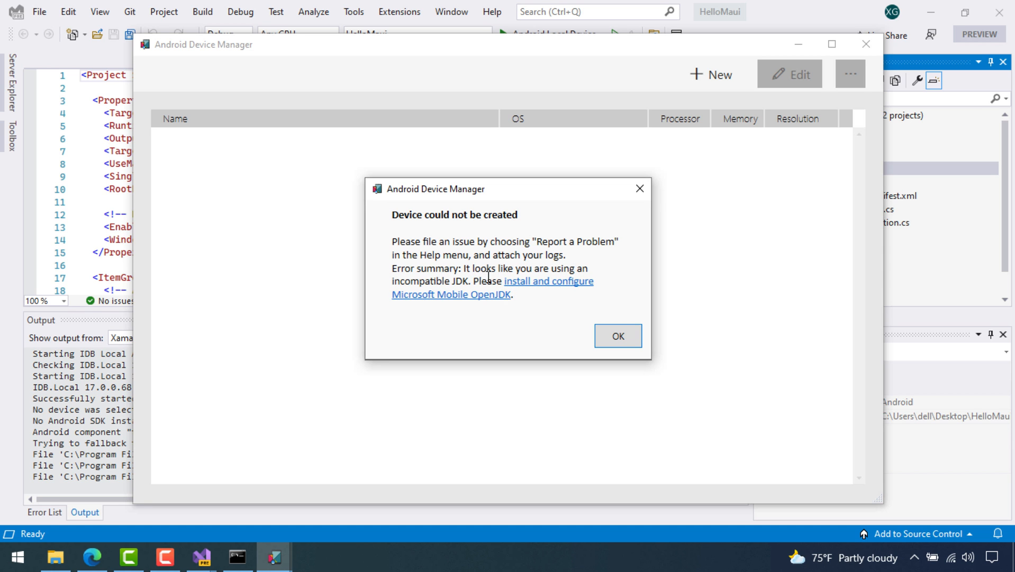
# Read the Troubleshooting and Known Issues sections of the Microsoft Mobile OpenJDK install guide
pyautogui.click(541, 287)
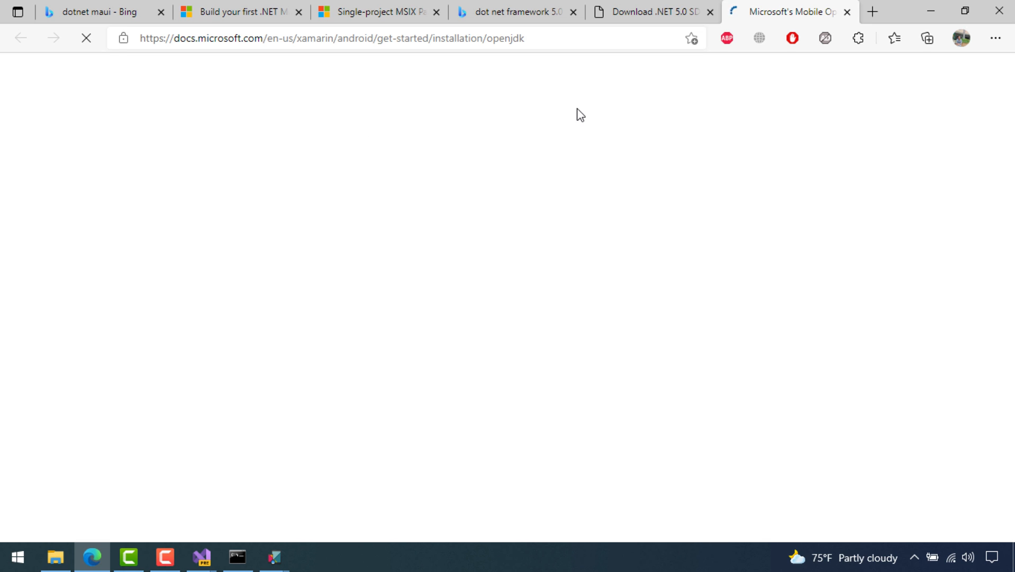
pyautogui.scroll(-15, 465, 271)
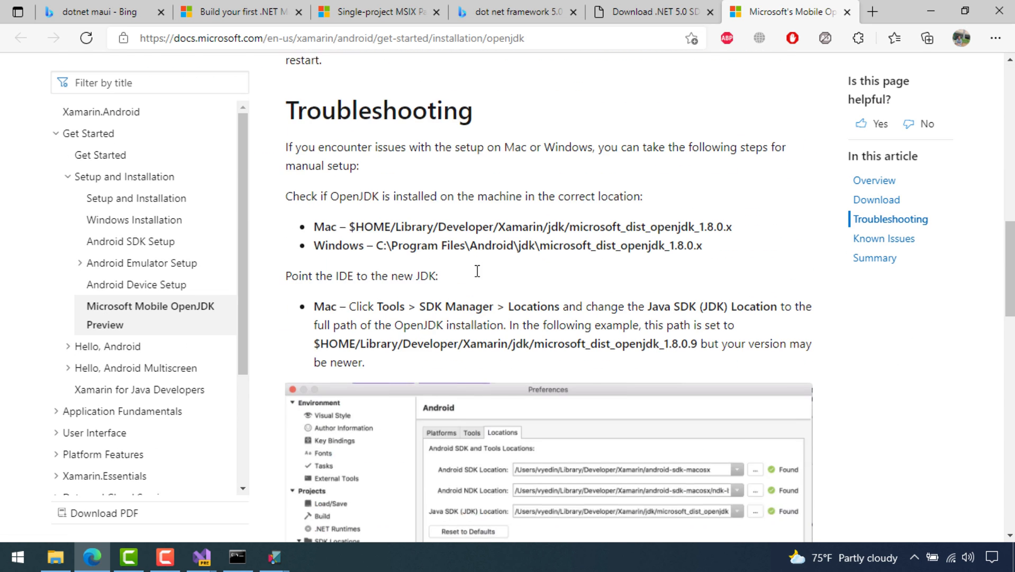
pyautogui.scroll(-10, 578, 249)
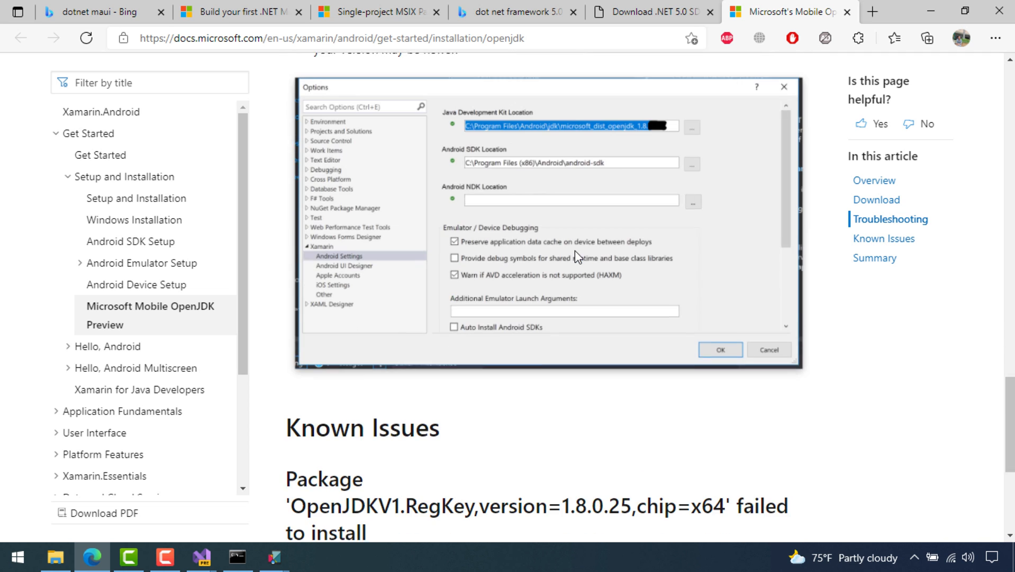
pyautogui.scroll(-4, 561, 227)
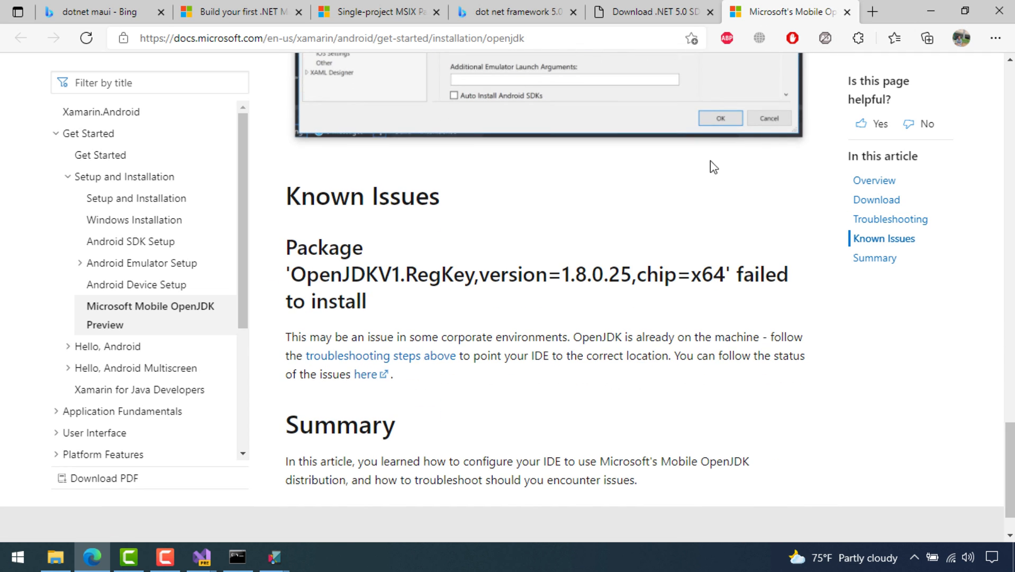
pyautogui.scroll(3, 710, 165)
pyautogui.scroll(7, 698, 197)
pyautogui.scroll(-4, 693, 192)
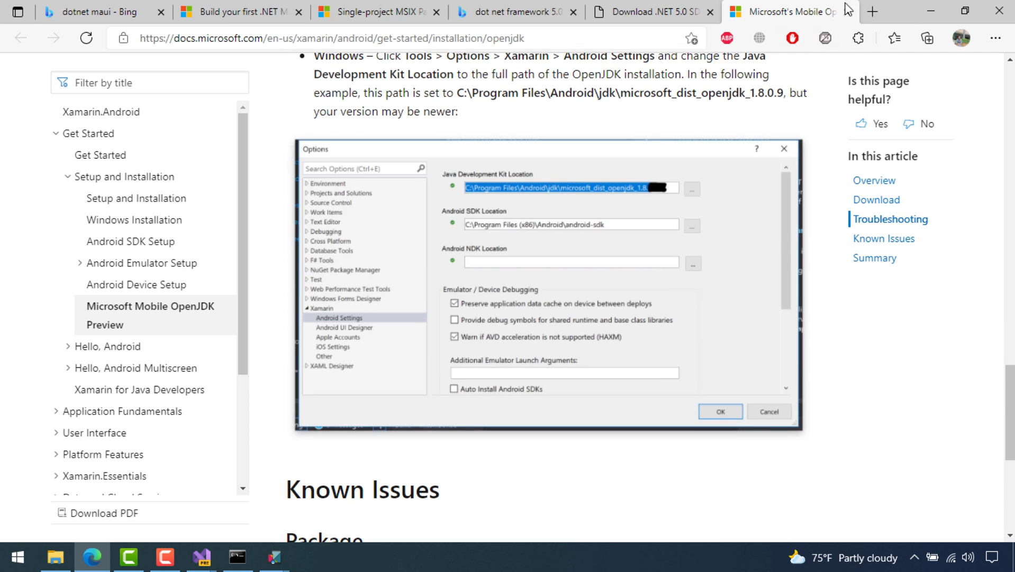
pyautogui.click(931, 10)
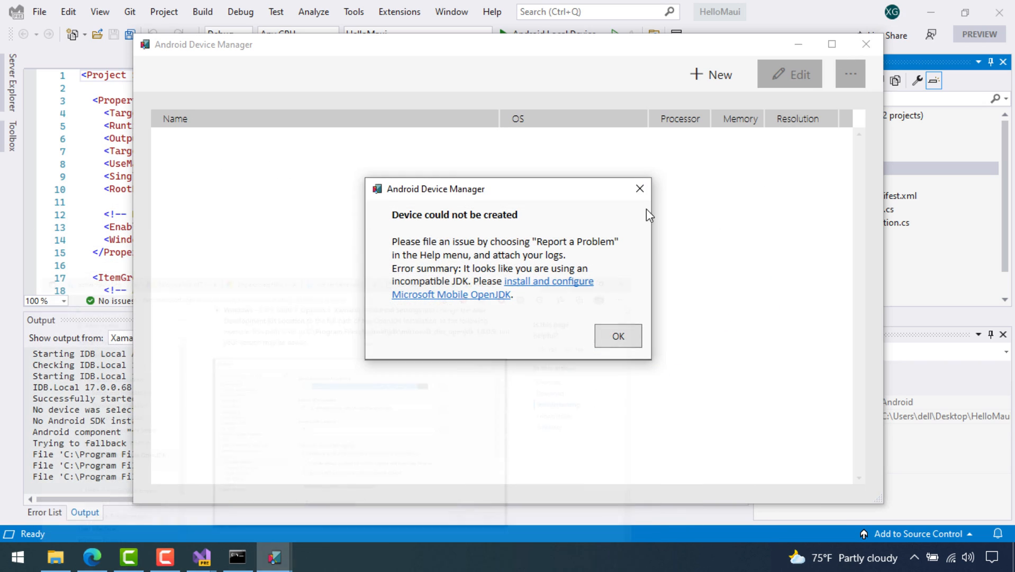
# Dismiss the JDK error, close Android Device Manager, expand Platforms, and keep Android Local Device as target
pyautogui.click(625, 338)
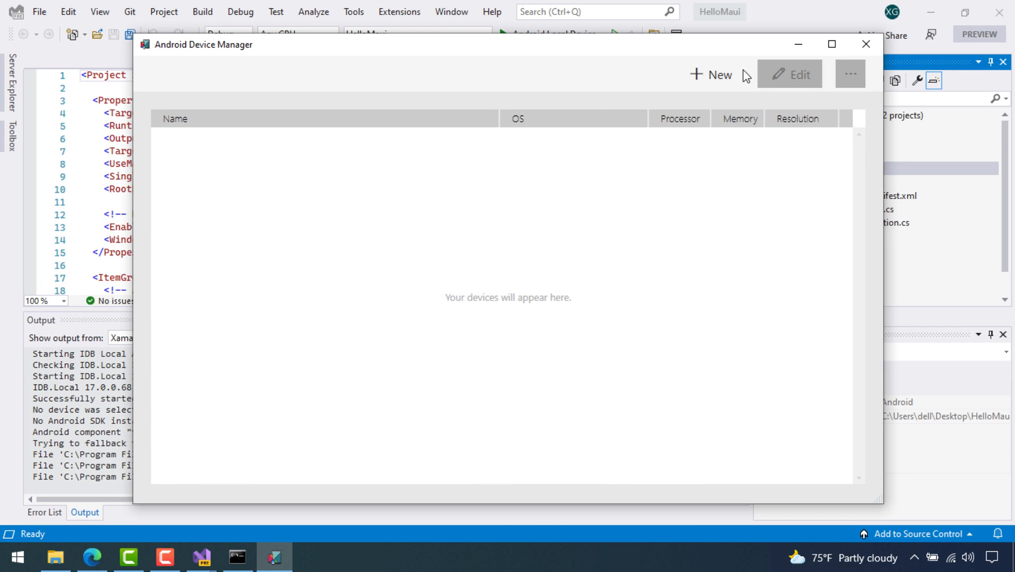
pyautogui.click(858, 44)
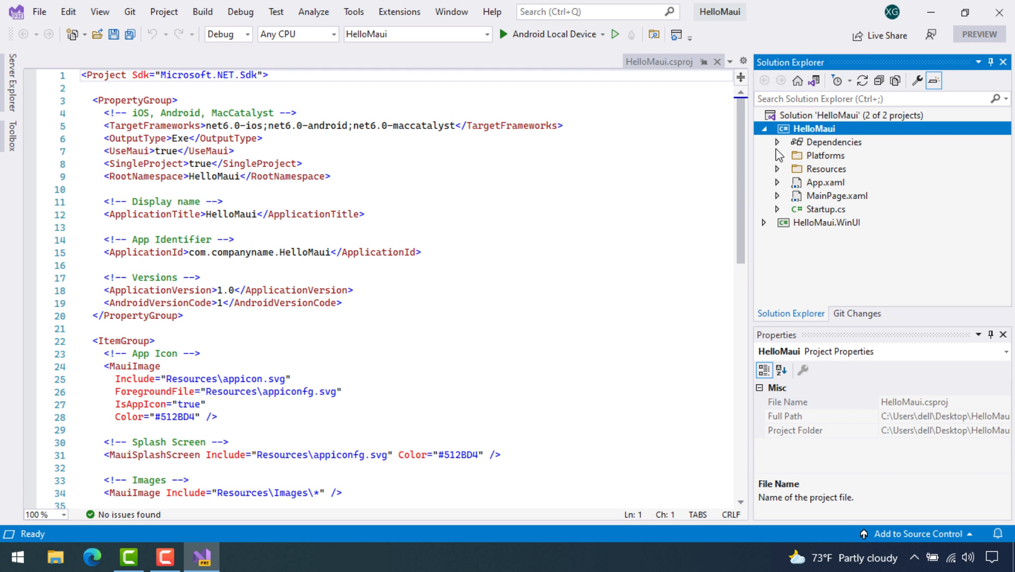
pyautogui.click(778, 156)
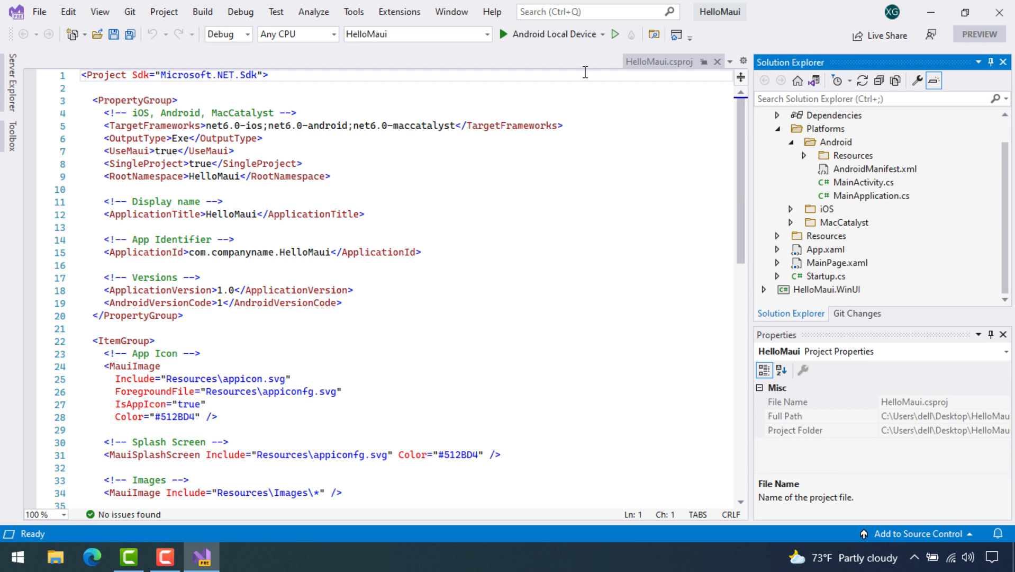
pyautogui.click(602, 34)
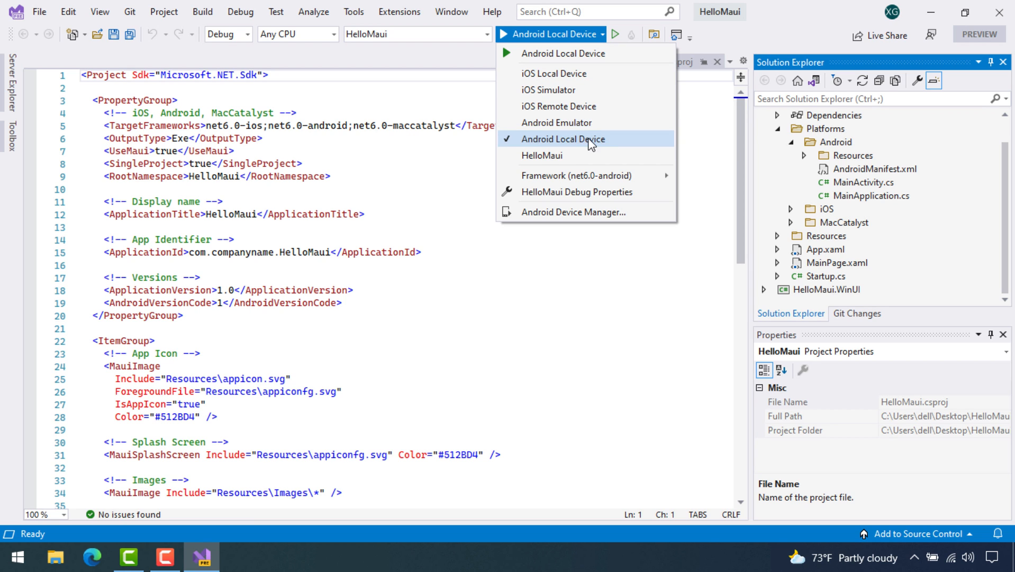
pyautogui.click(92, 556)
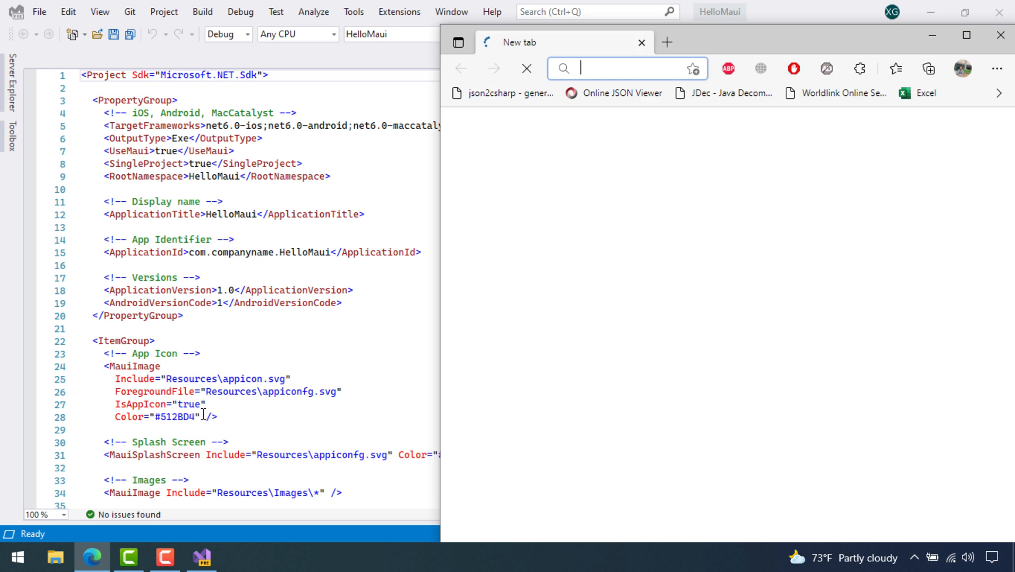
# Search Bing for 'devloper option in android' and scroll through the results
pyautogui.doubleClick(736, 31)
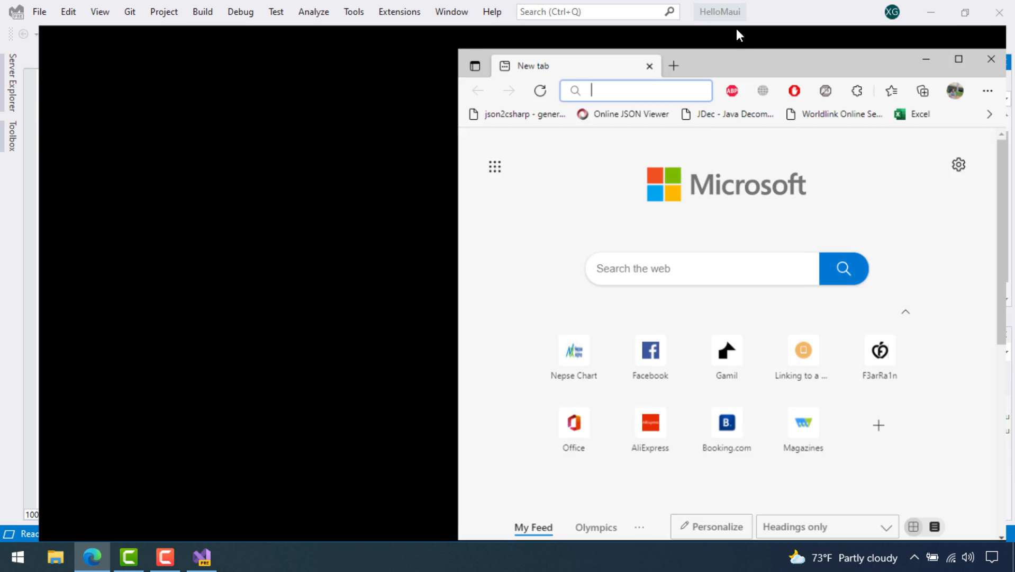
pyautogui.write('devloper')
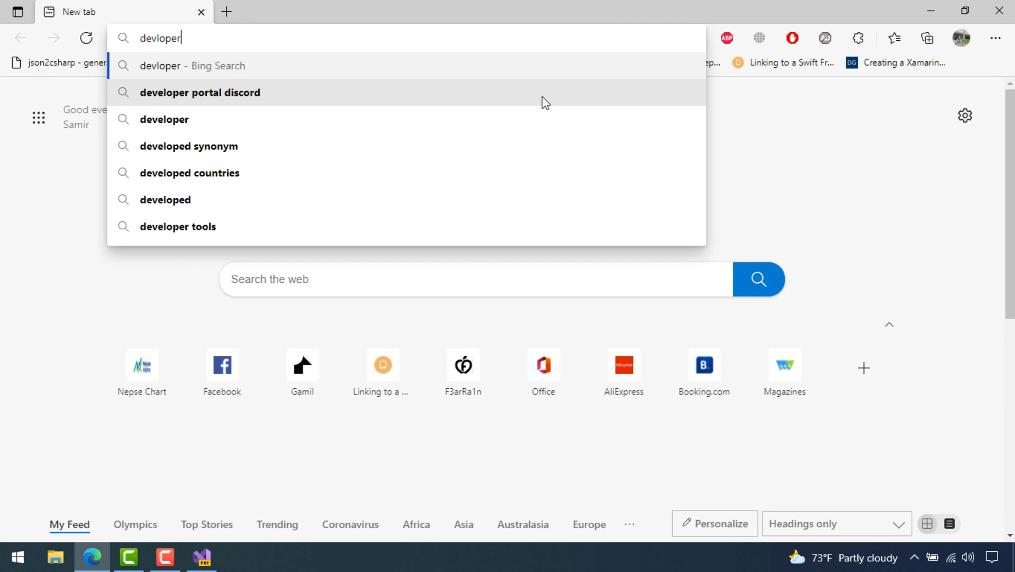
pyautogui.write(' optio')
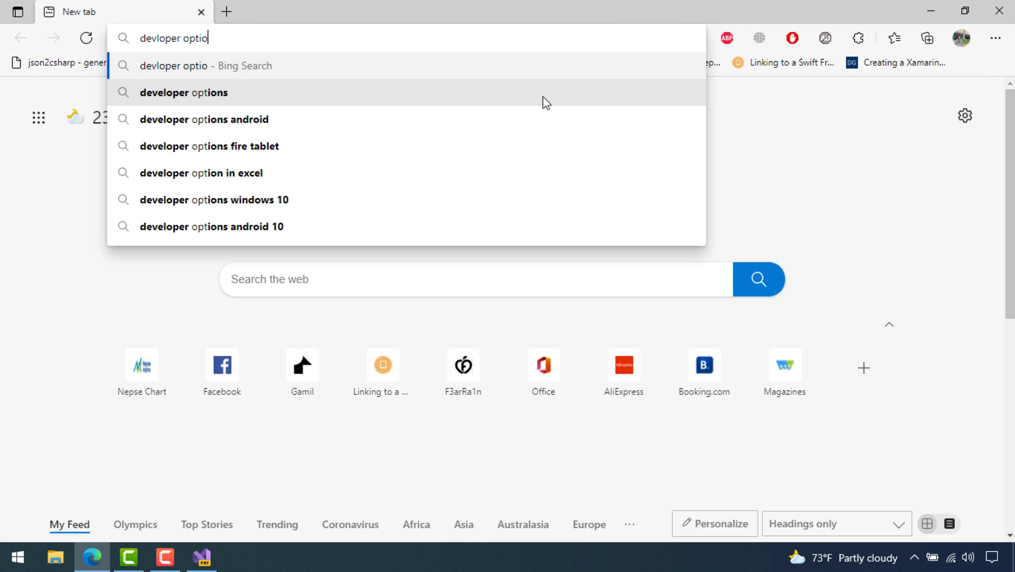
pyautogui.write('n in android')
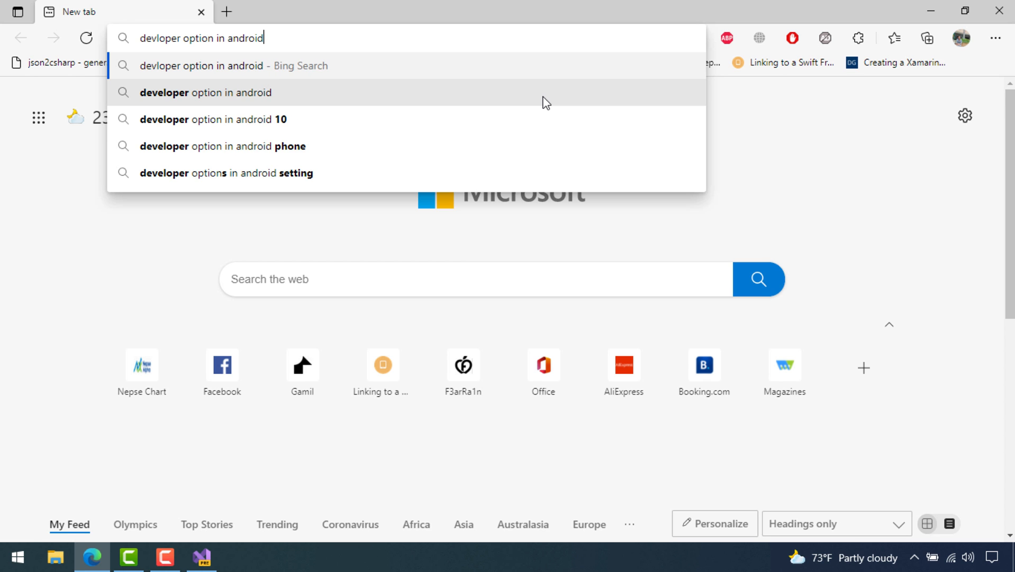
pyautogui.press('Return')
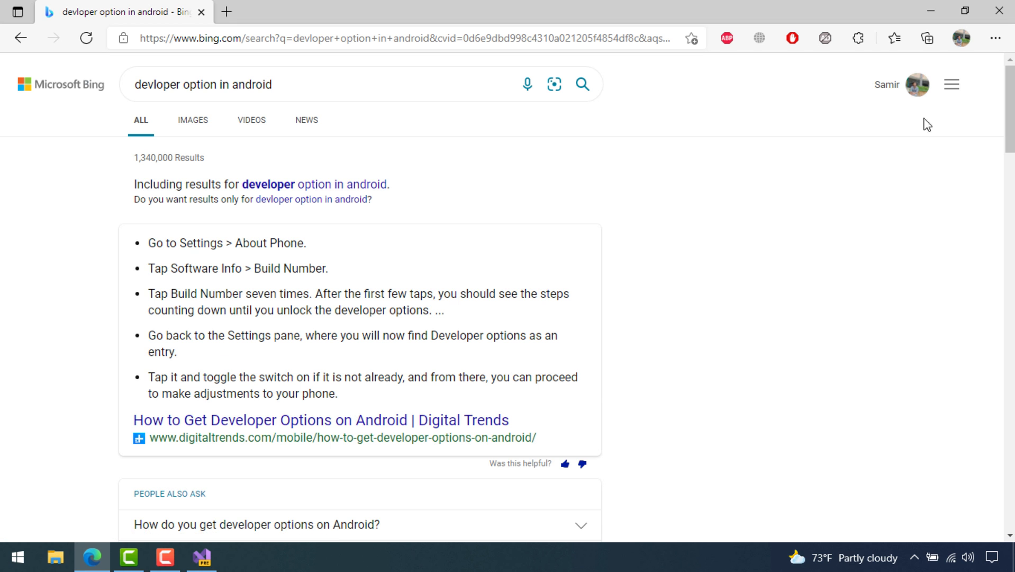
pyautogui.moveTo(1010, 100); pyautogui.dragTo(1013, 175)
pyautogui.scroll(-1, 1012, 175)
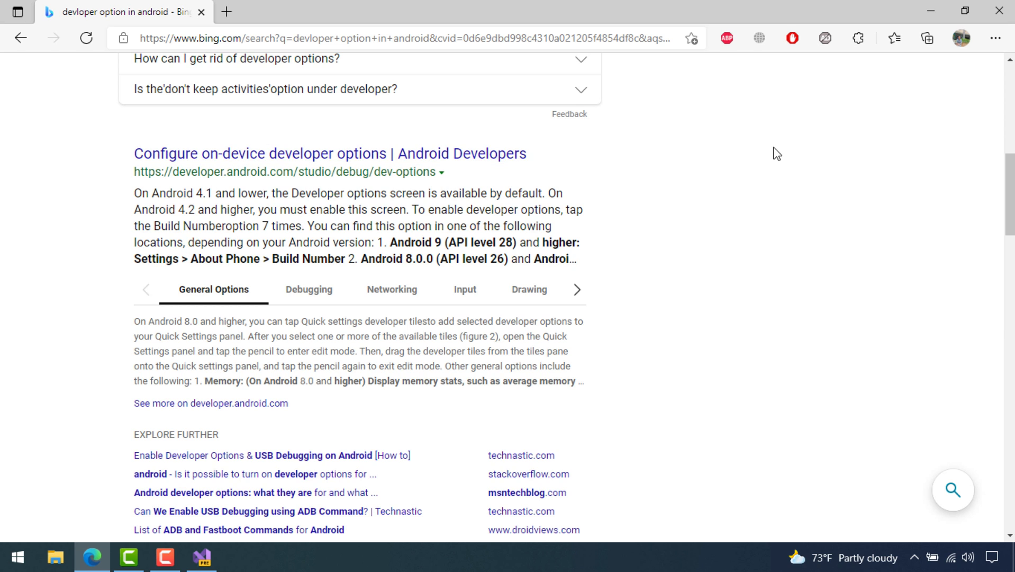
pyautogui.moveTo(1010, 169)
pyautogui.mouseDown()
pyautogui.moveTo(1010, 217)
pyautogui.moveTo(1010, 161)
pyautogui.mouseUp()
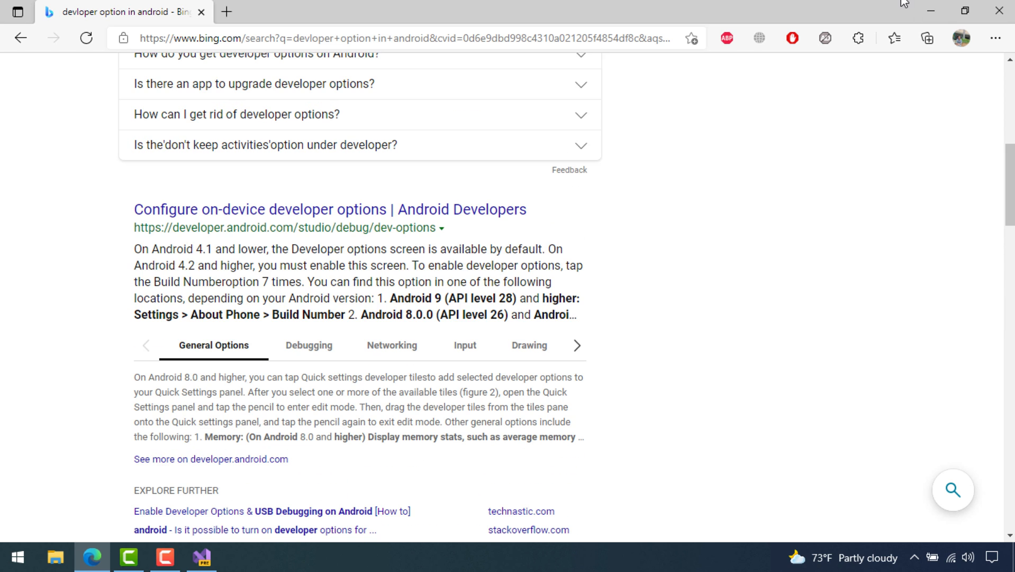
pyautogui.click(945, 10)
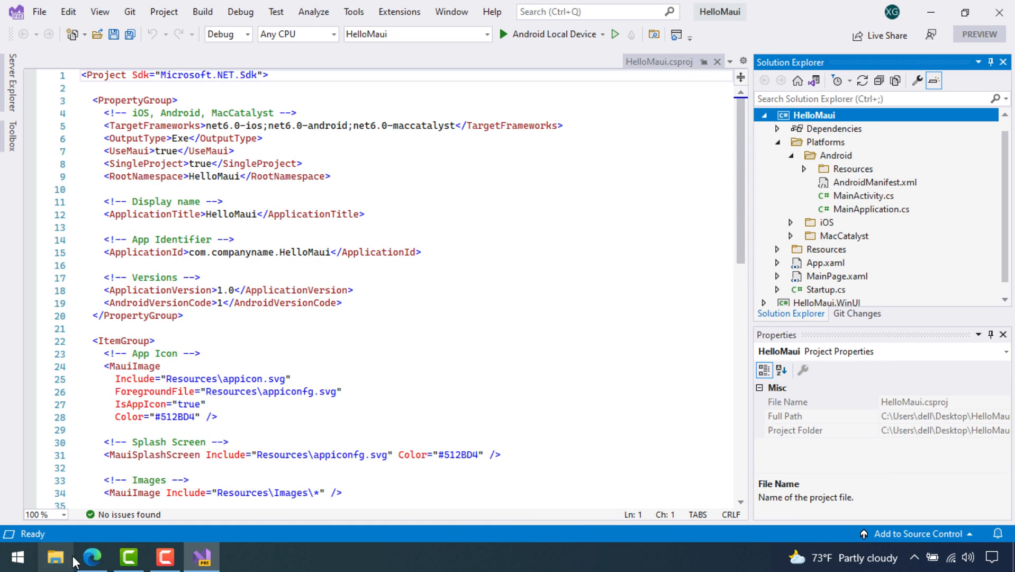
pyautogui.click(92, 557)
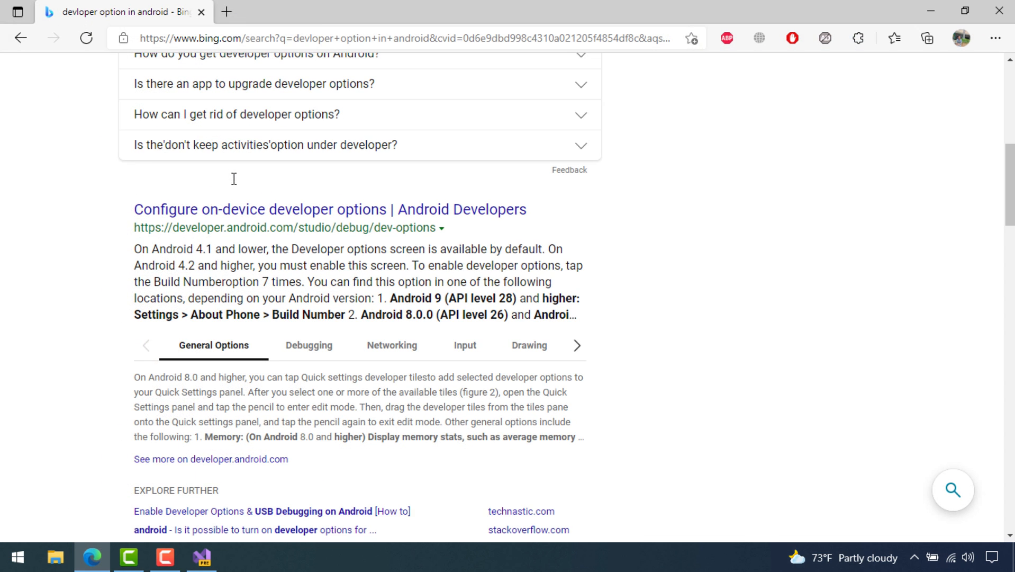
# Search 'vysor for pc download' and download the Windows installer from vysor.io
pyautogui.click(233, 11)
pyautogui.write('vys')
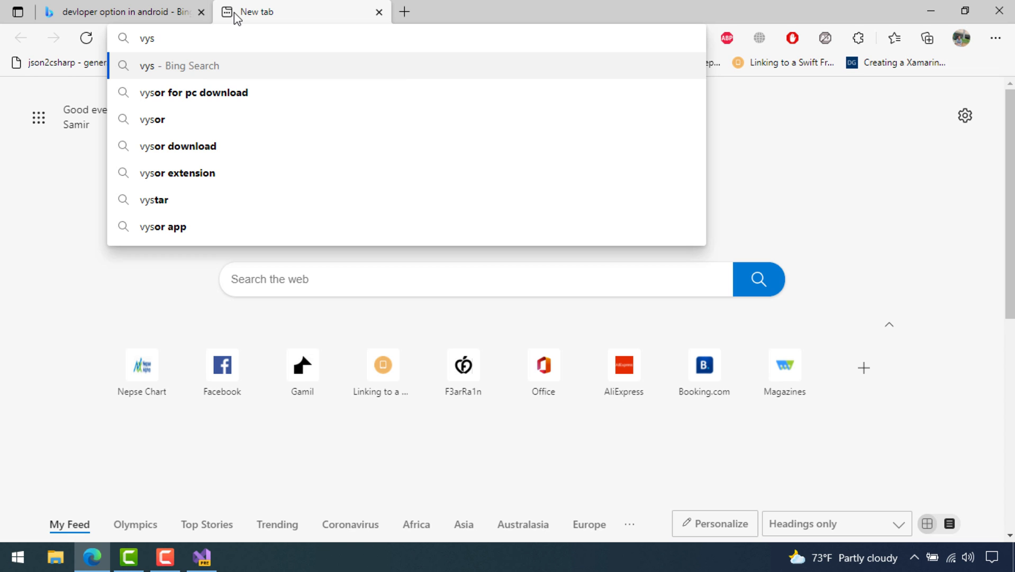
pyautogui.write('or')
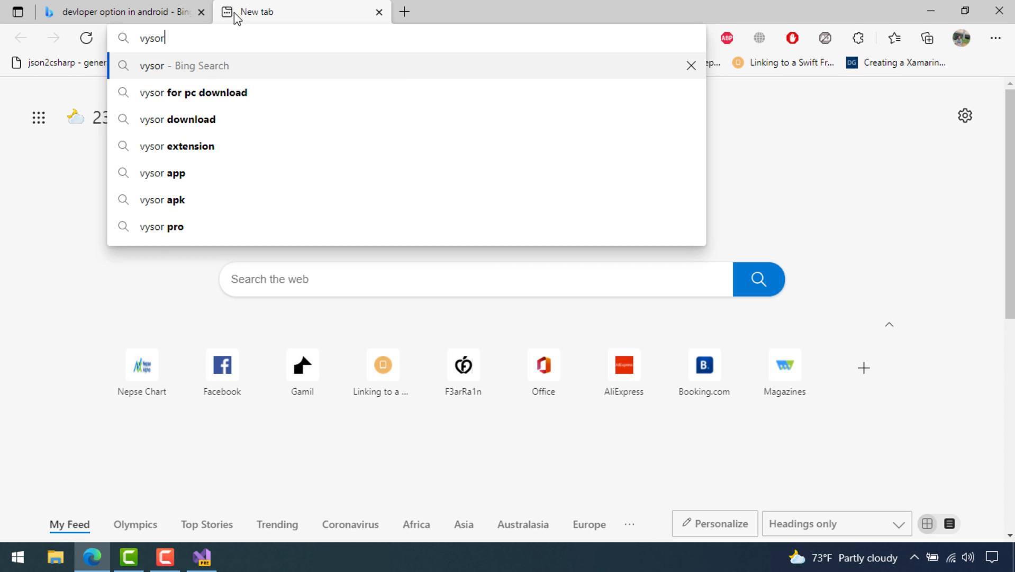
pyautogui.press('Down')
pyautogui.press('Return')
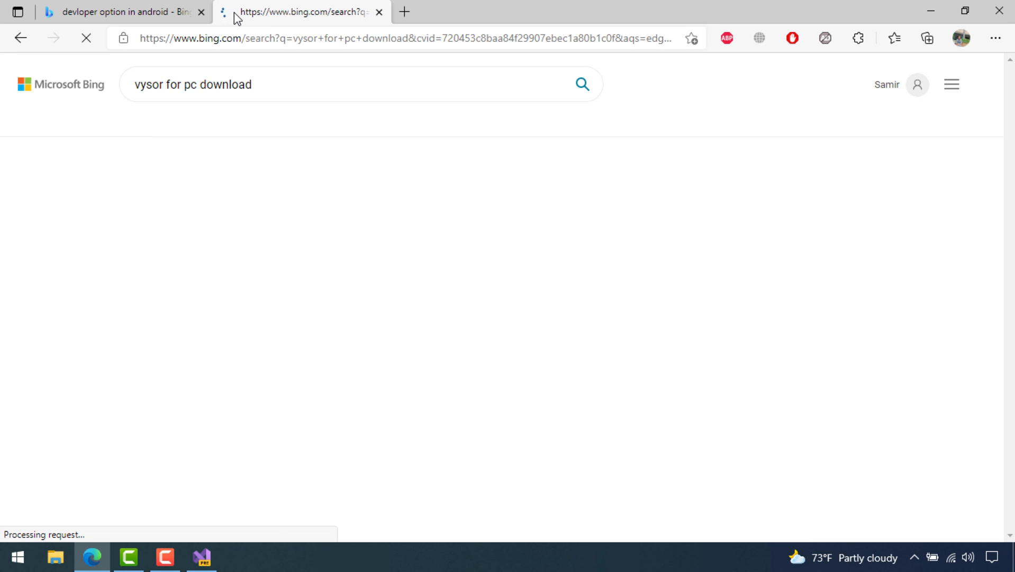
pyautogui.click(220, 187)
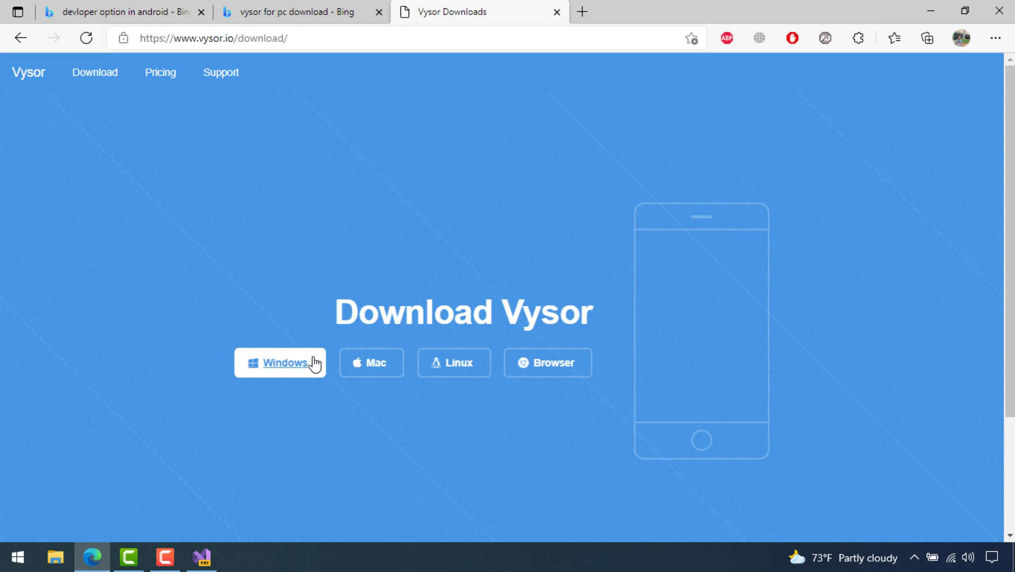
pyautogui.click(308, 364)
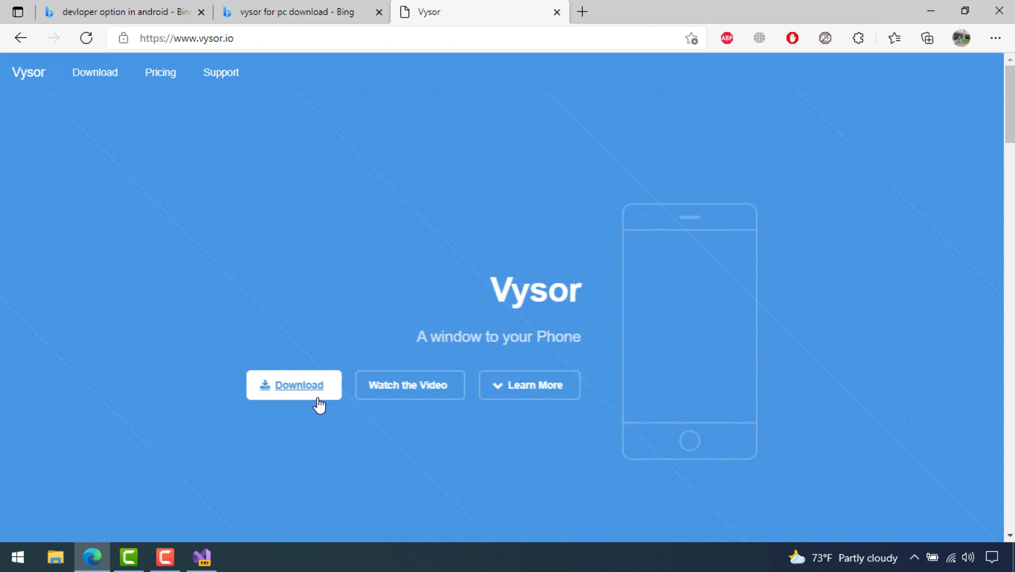
pyautogui.click(312, 394)
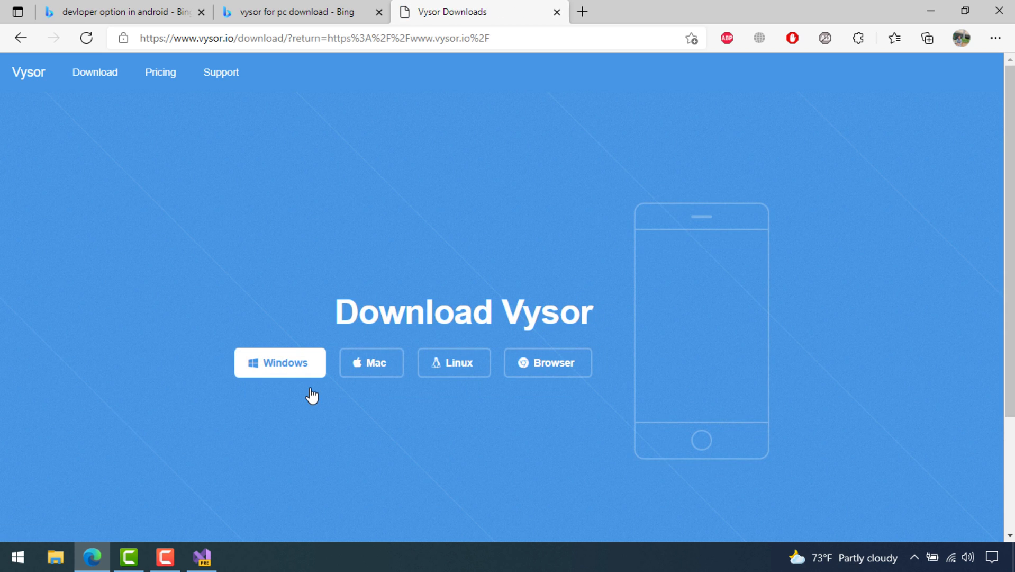
pyautogui.click(282, 354)
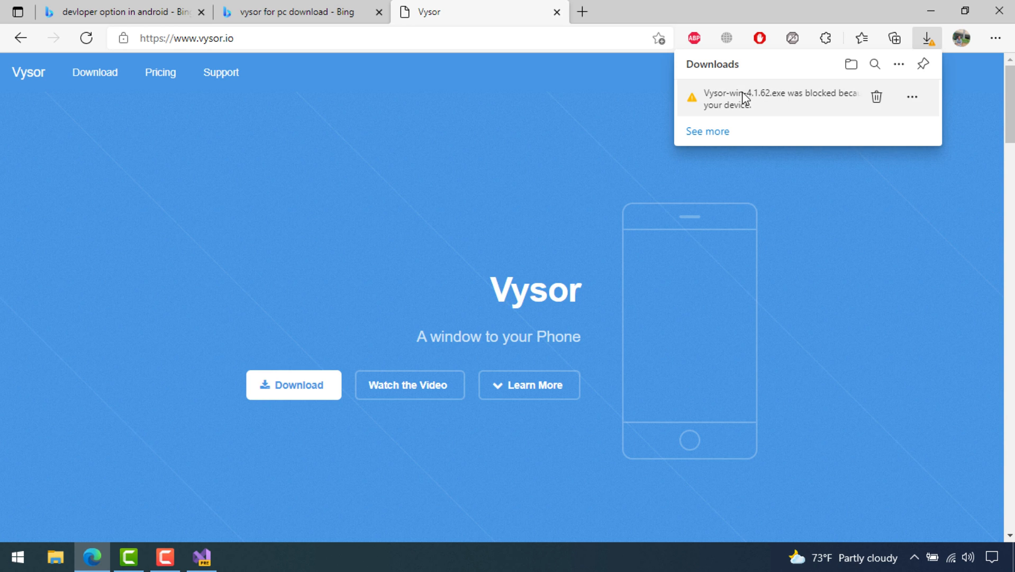
# Keep the blocked Vysor-win-4.1.62.exe download despite the safety warning
pyautogui.click(712, 132)
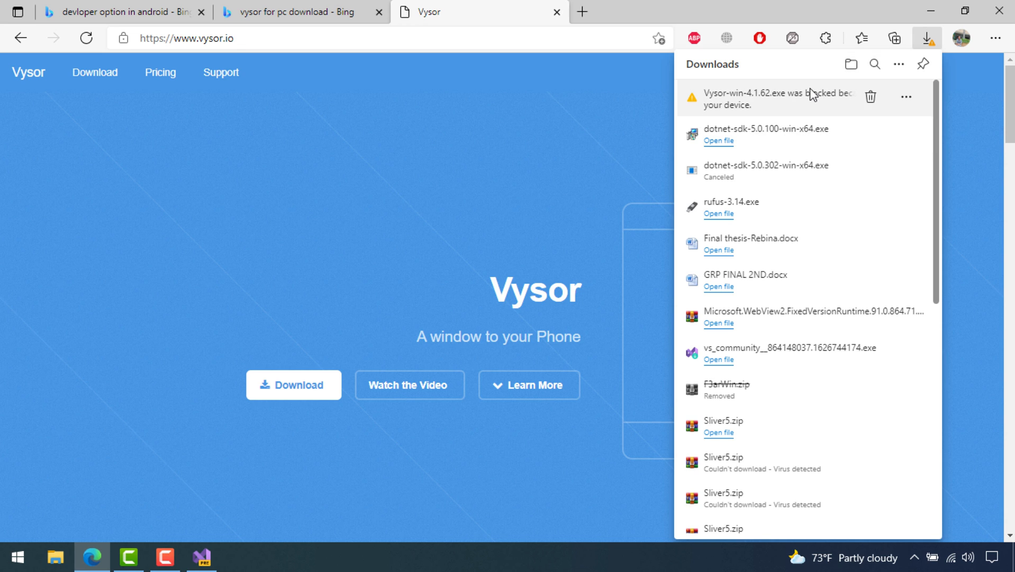
pyautogui.click(915, 101)
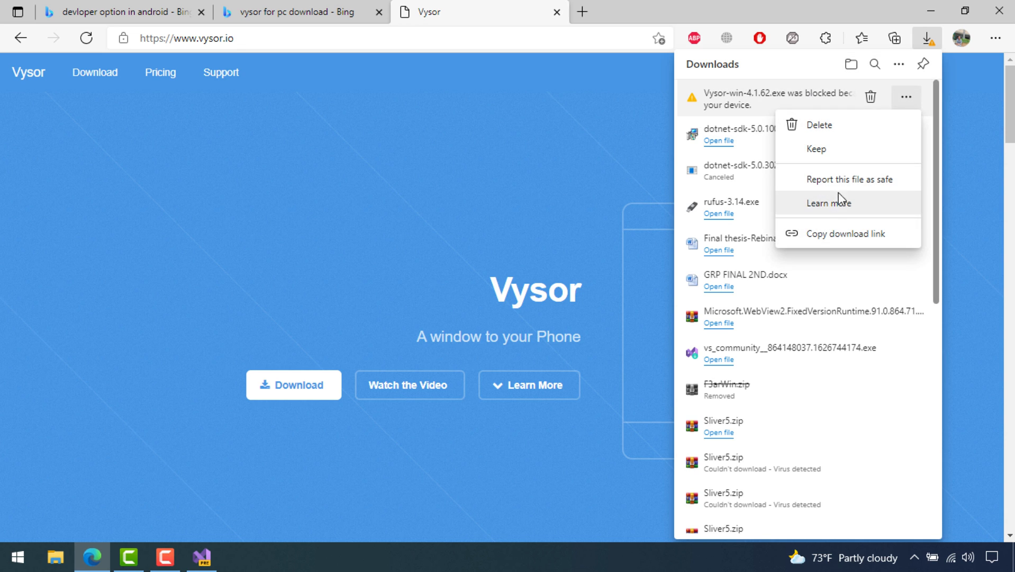
pyautogui.click(820, 153)
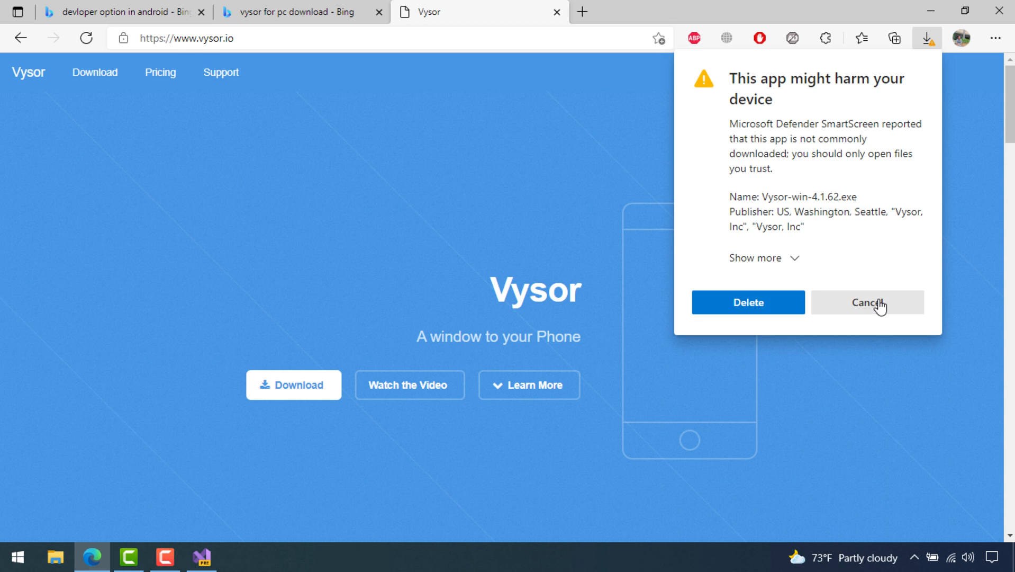
pyautogui.click(791, 259)
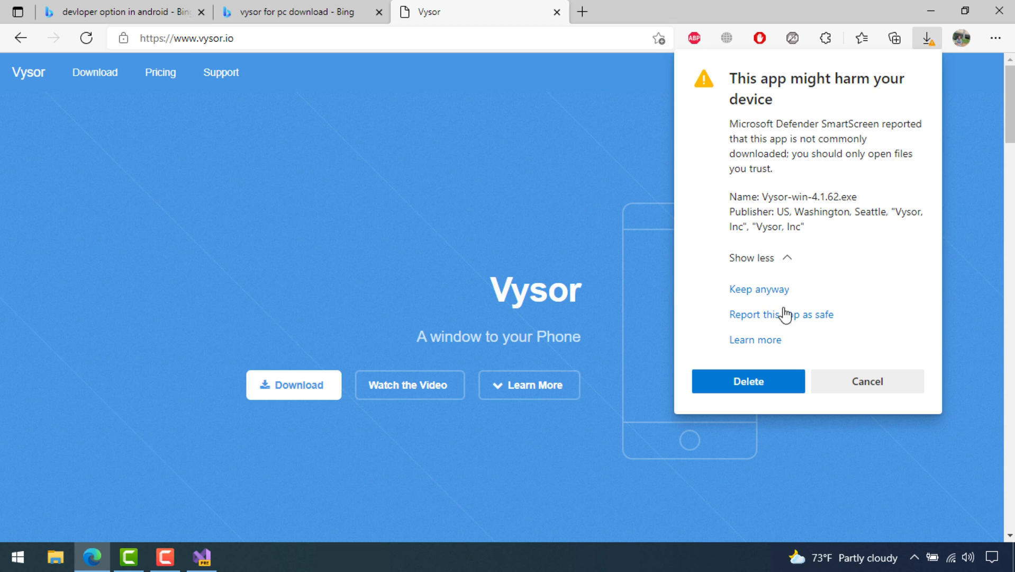
pyautogui.click(759, 290)
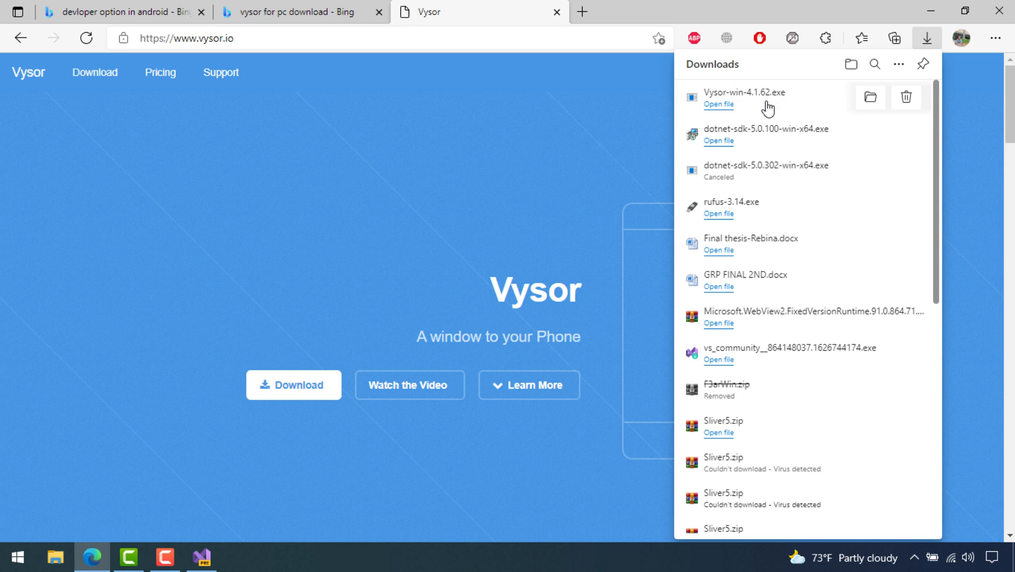
# Run the Vysor installer anyway past the Windows protection warning
pyautogui.click(718, 105)
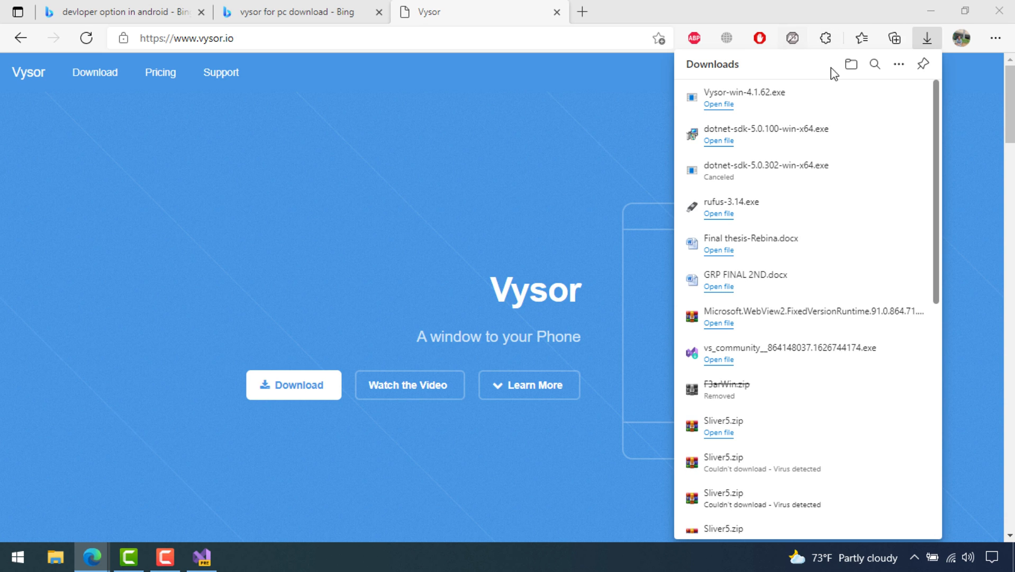
pyautogui.click(726, 105)
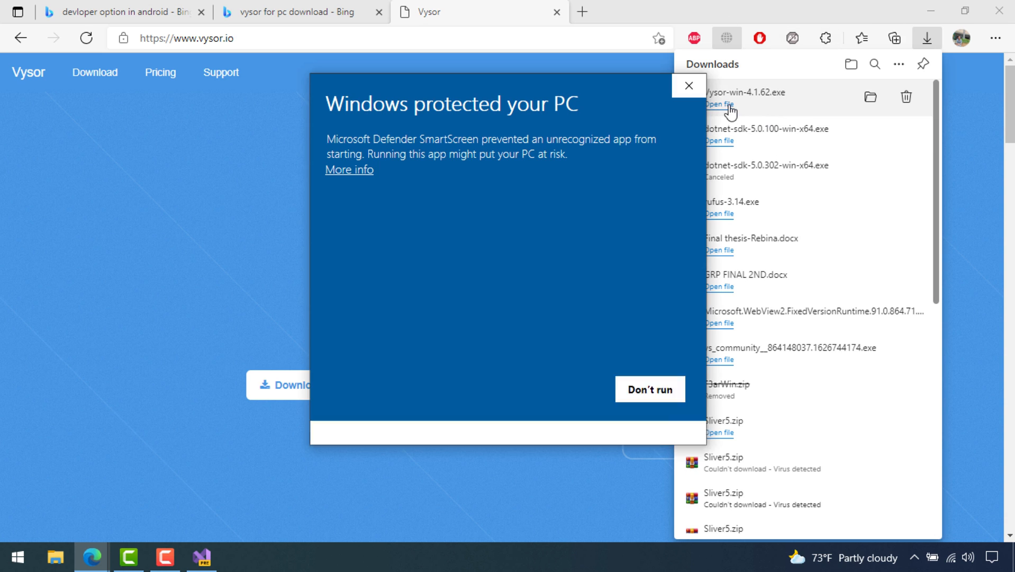
pyautogui.click(363, 170)
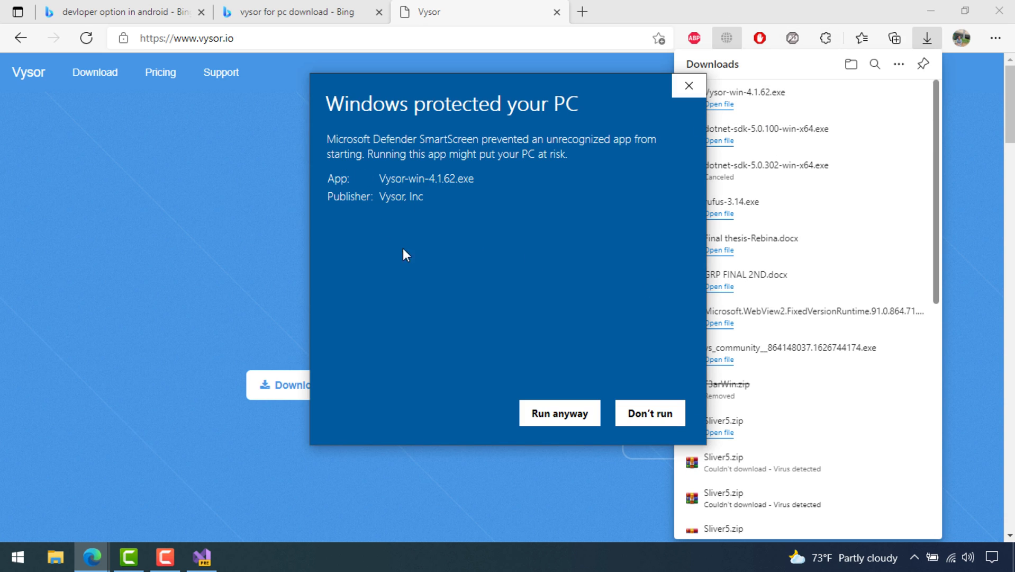
pyautogui.click(553, 414)
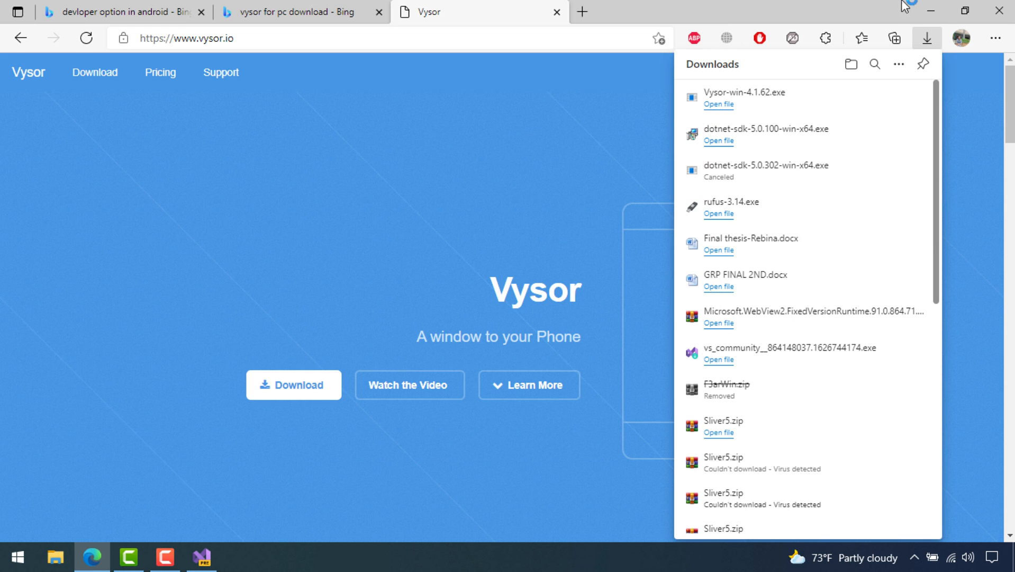
pyautogui.click(936, 11)
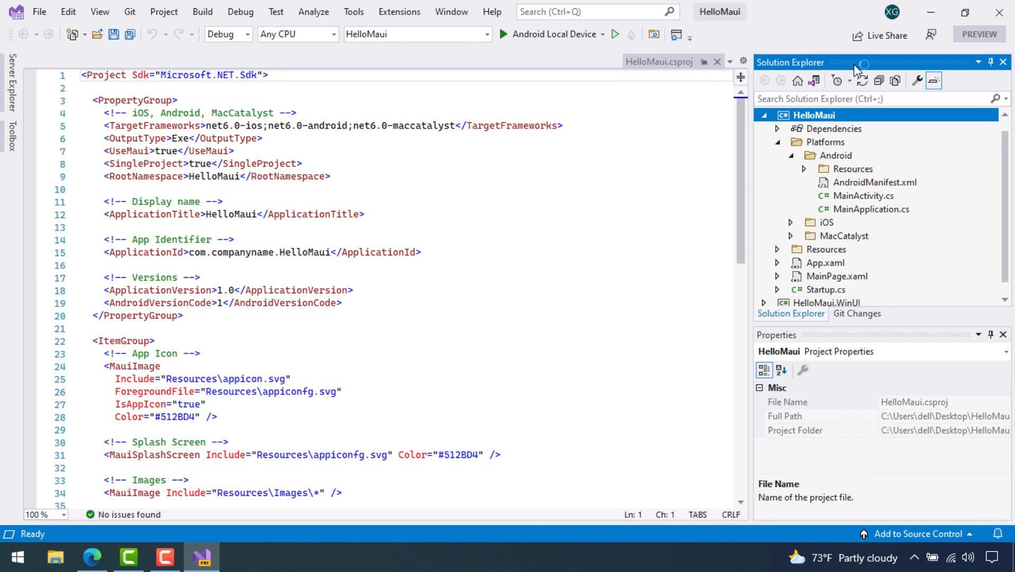
# Start mirroring the Nokia 5_1_Plus screen in Vysor, then return to Visual Studio
pyautogui.click(941, 8)
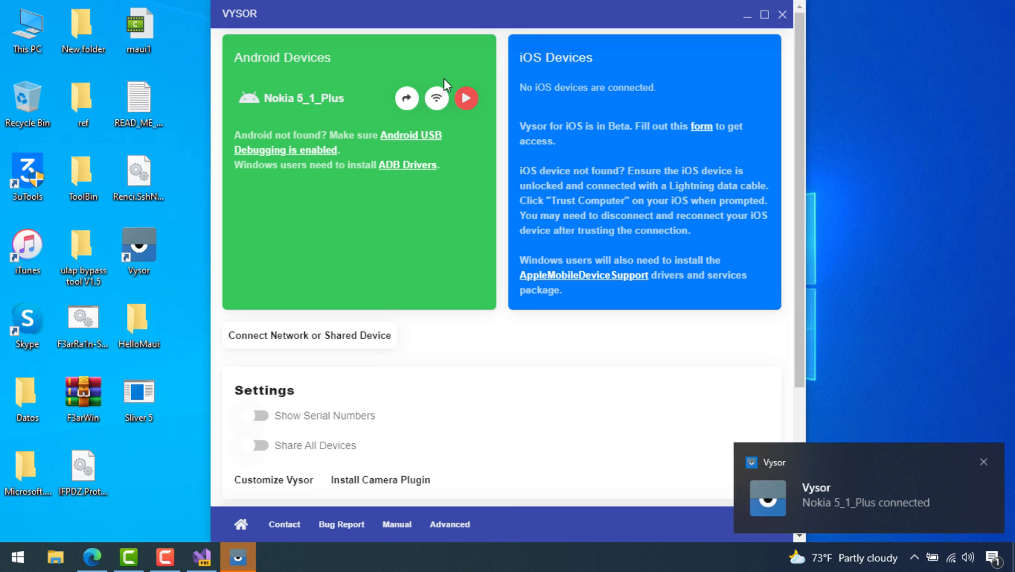
pyautogui.click(466, 98)
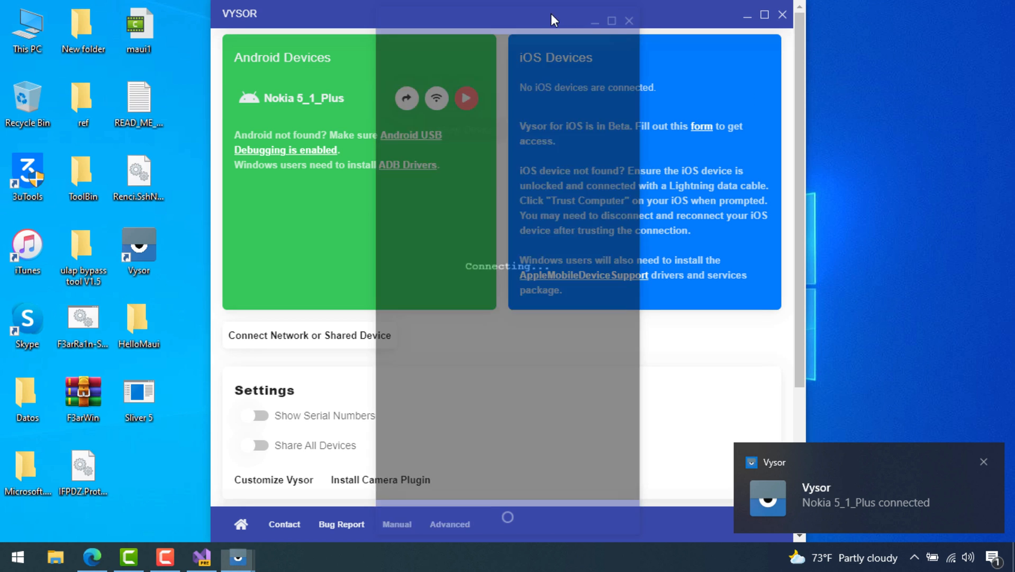
pyautogui.click(748, 14)
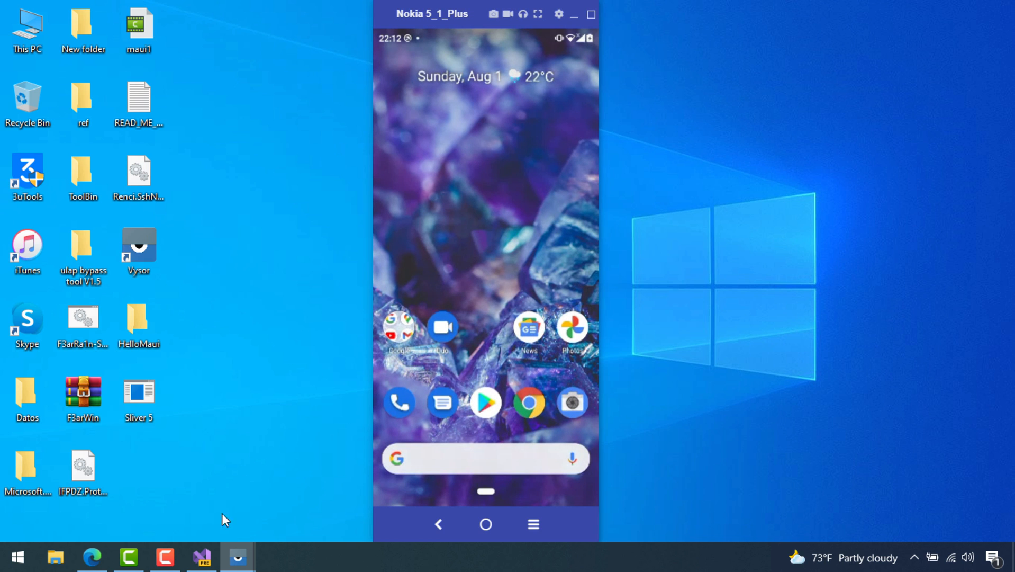
pyautogui.click(202, 556)
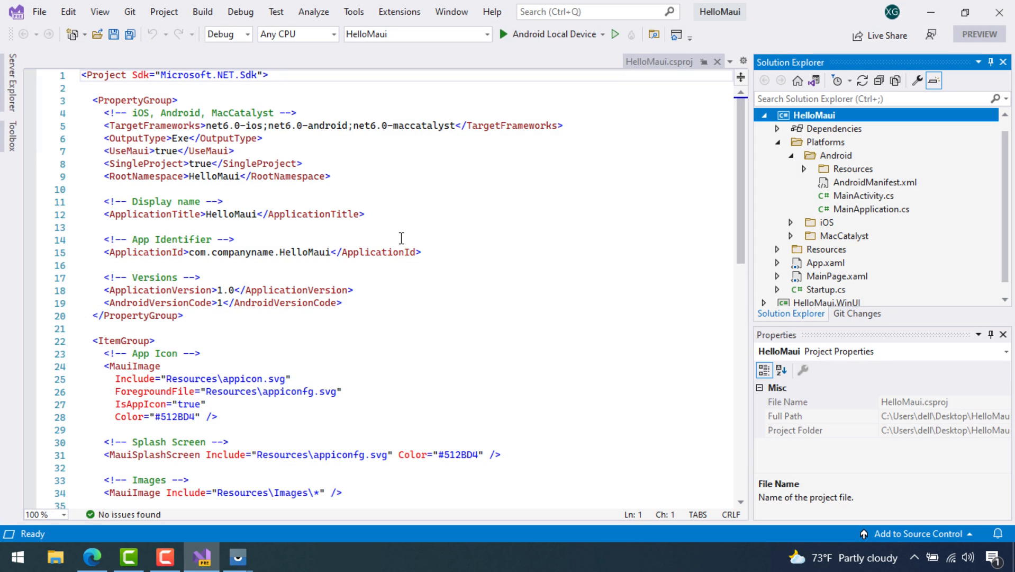
# Target the Nokia 5.1 Plus phone and build and deploy HelloMaui to it for debugging
pyautogui.click(602, 35)
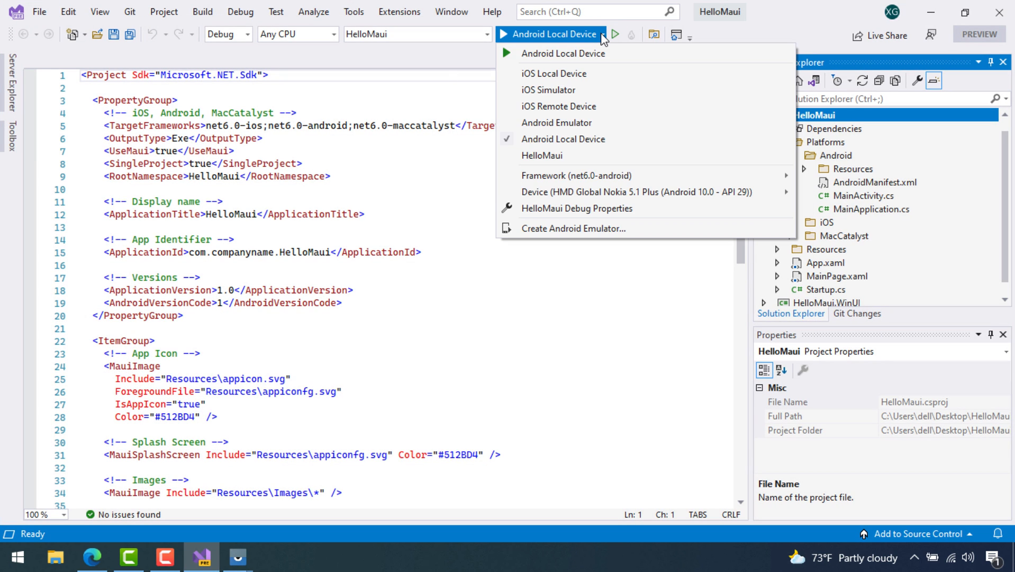
pyautogui.moveTo(681, 193)
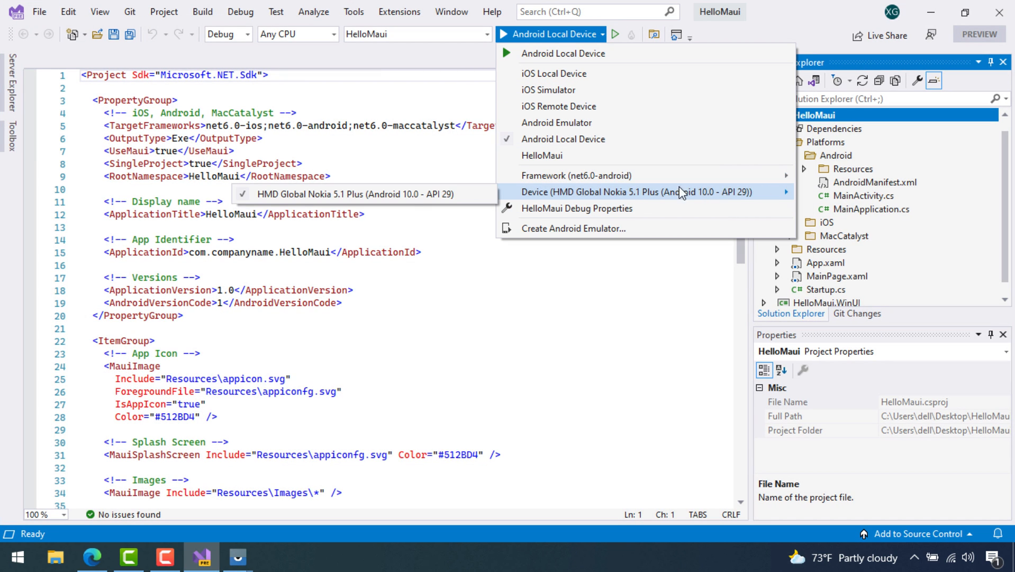
pyautogui.click(413, 196)
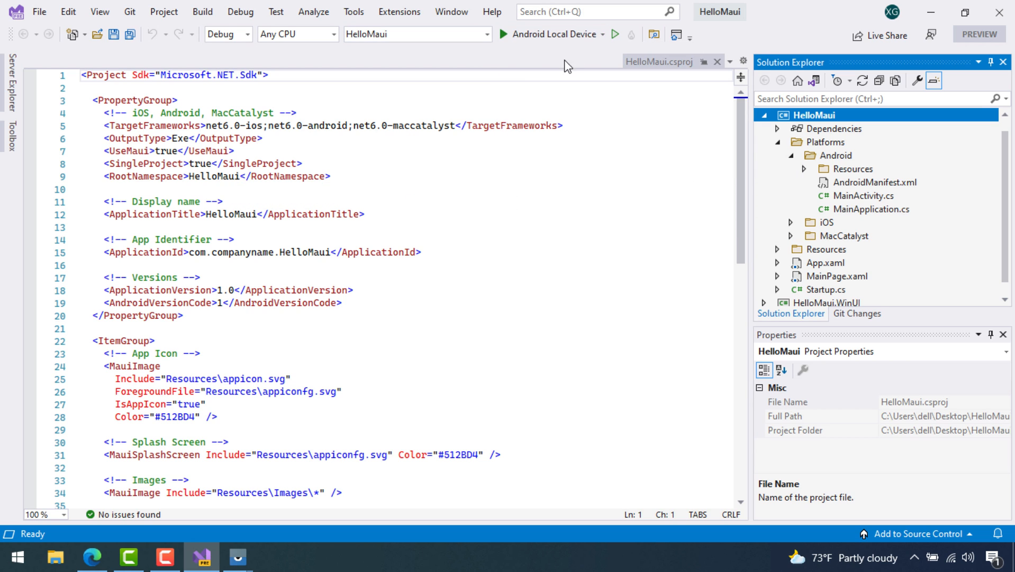
pyautogui.click(603, 35)
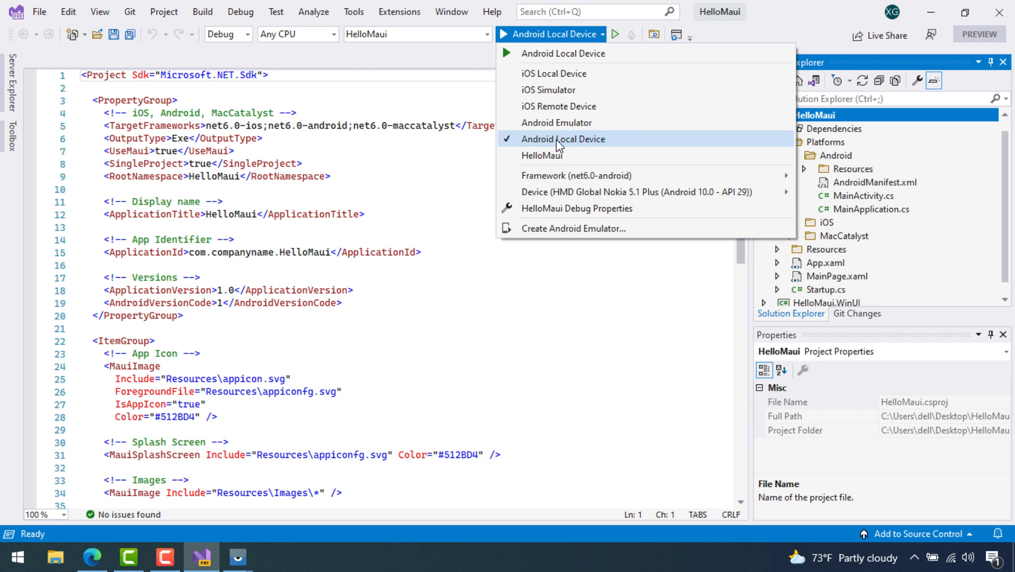
pyautogui.click(541, 27)
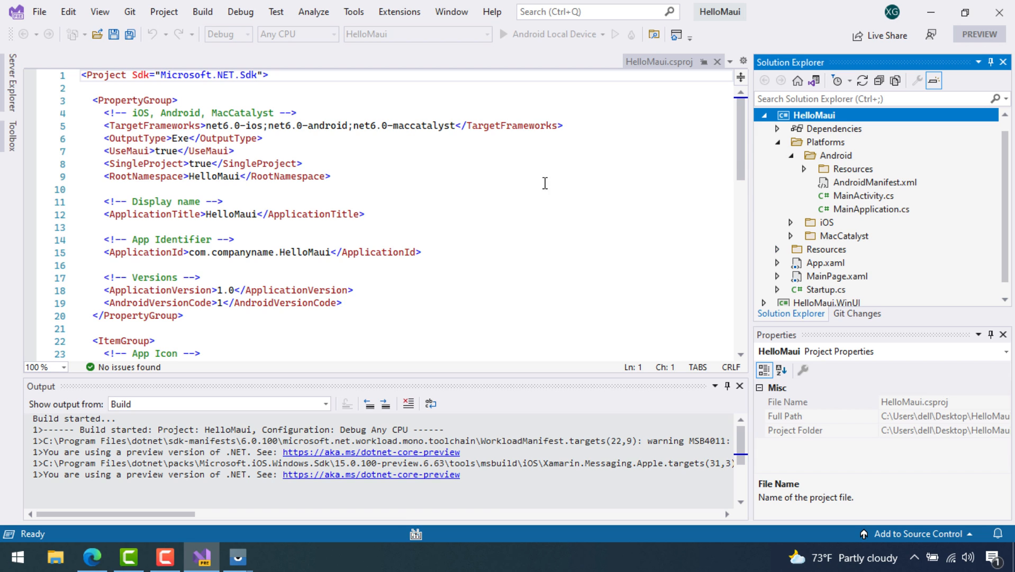
pyautogui.click(777, 141)
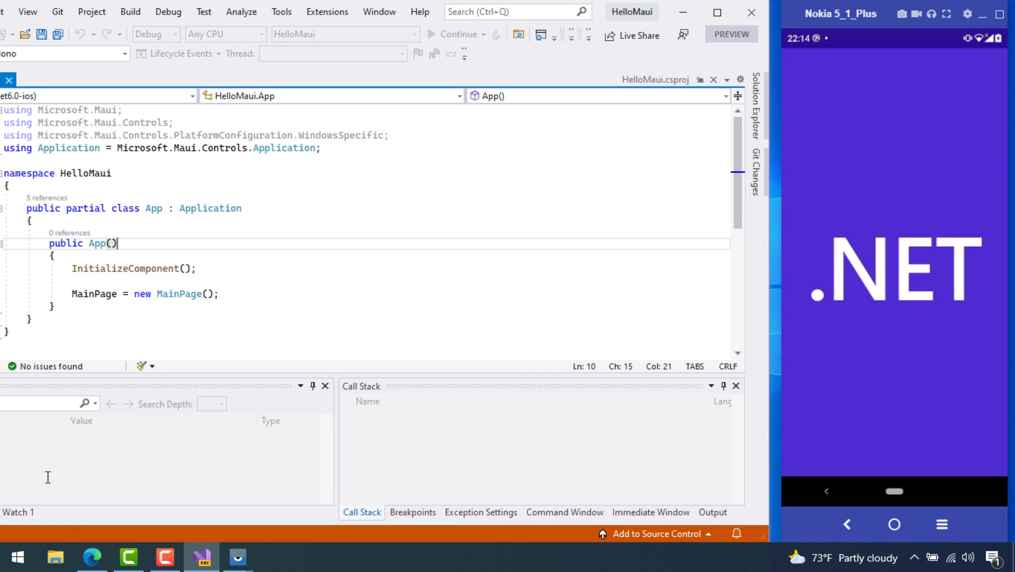
# Tap CLICK ME on the phone until the counter reaches 9, then open MainPage.xaml
pyautogui.click(631, 203)
pyautogui.click(763, 103)
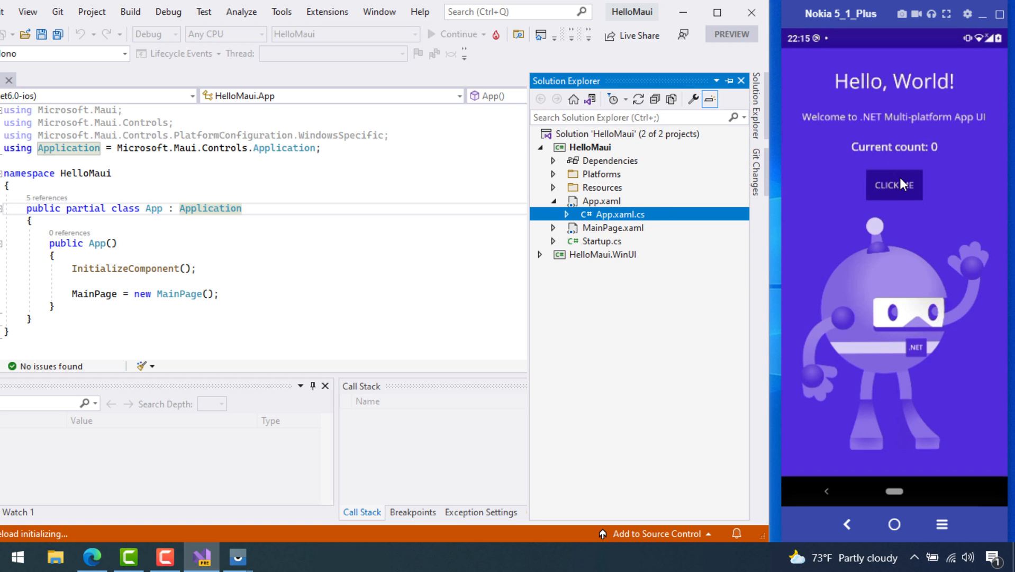
pyautogui.click(900, 179)
pyautogui.click(901, 178)
pyautogui.click(900, 178)
pyautogui.click(901, 178)
pyautogui.click(901, 178)
pyautogui.click(900, 179)
pyautogui.click(900, 179)
pyautogui.click(883, 179)
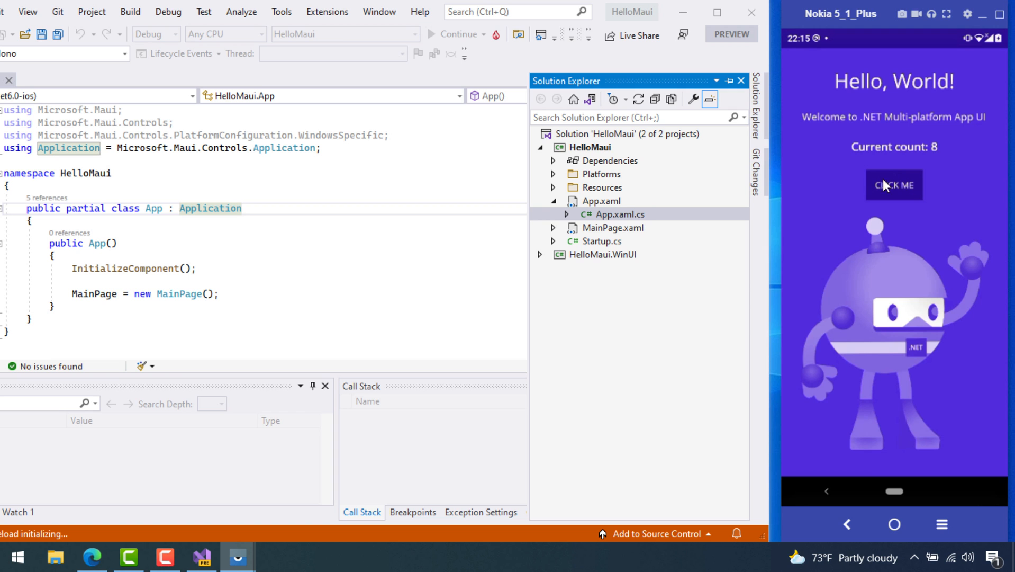
pyautogui.click(883, 180)
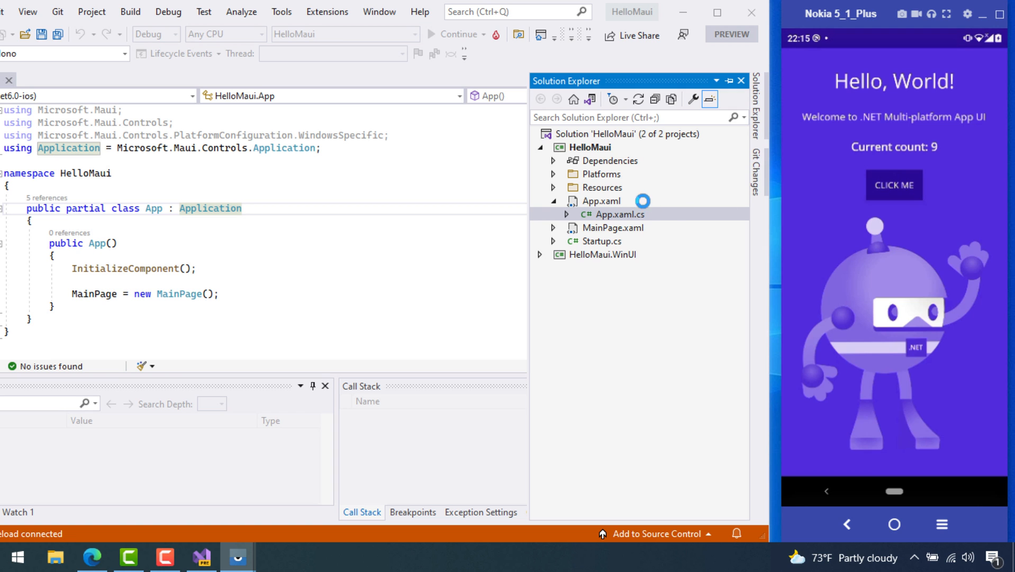
pyautogui.doubleClick(586, 227)
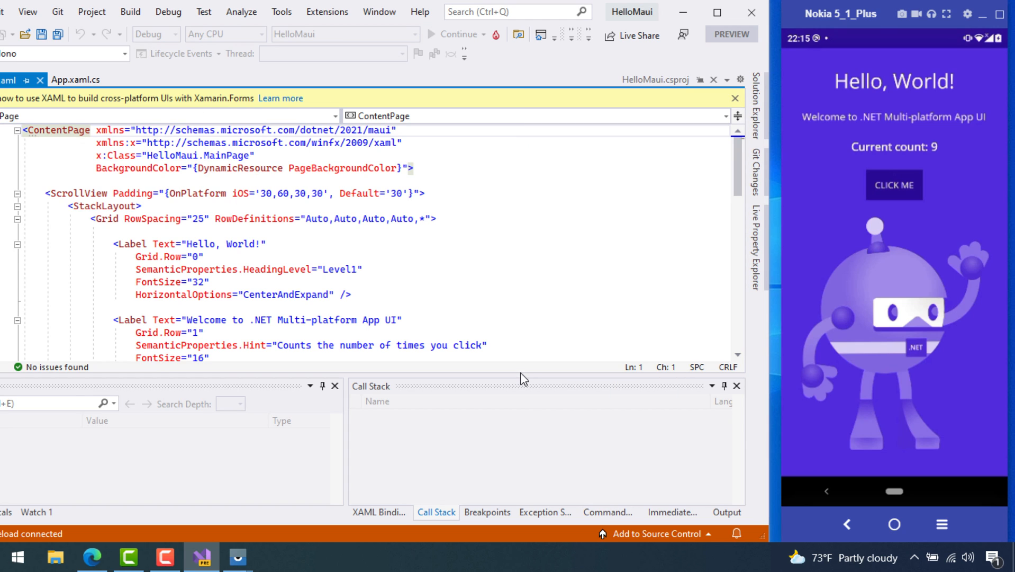
# Insert ' Live' so the first label's text reads 'Hello, World Live!'
pyautogui.moveTo(522, 372); pyautogui.dragTo(508, 443)
pyautogui.click(255, 247)
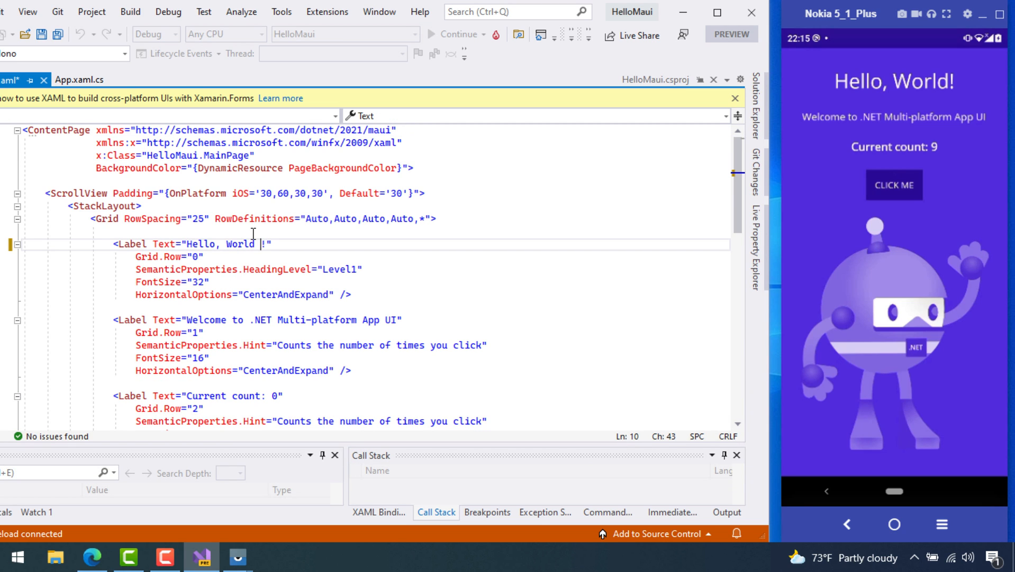
pyautogui.write('Live')
pyautogui.click(130, 245)
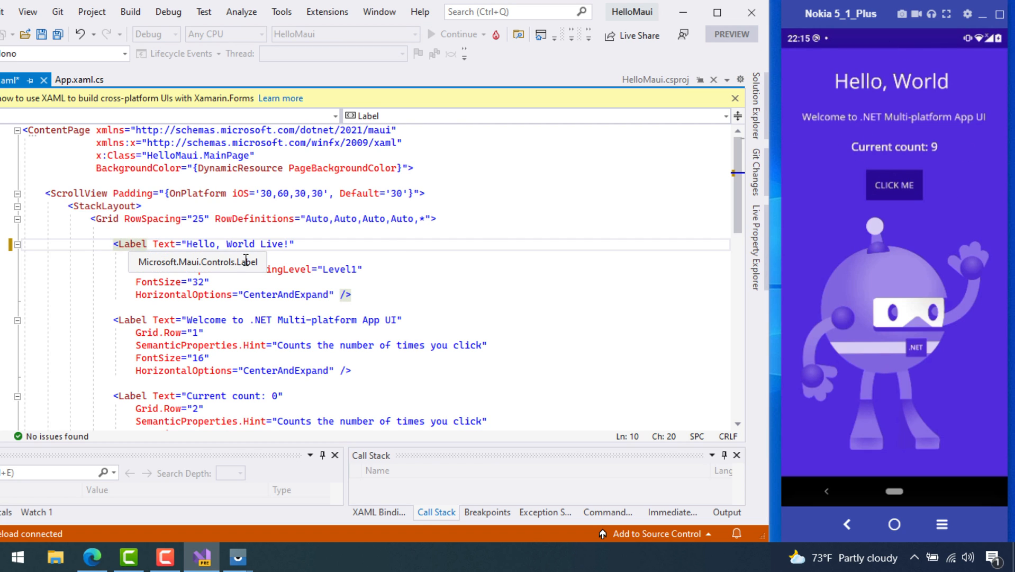
pyautogui.click(369, 296)
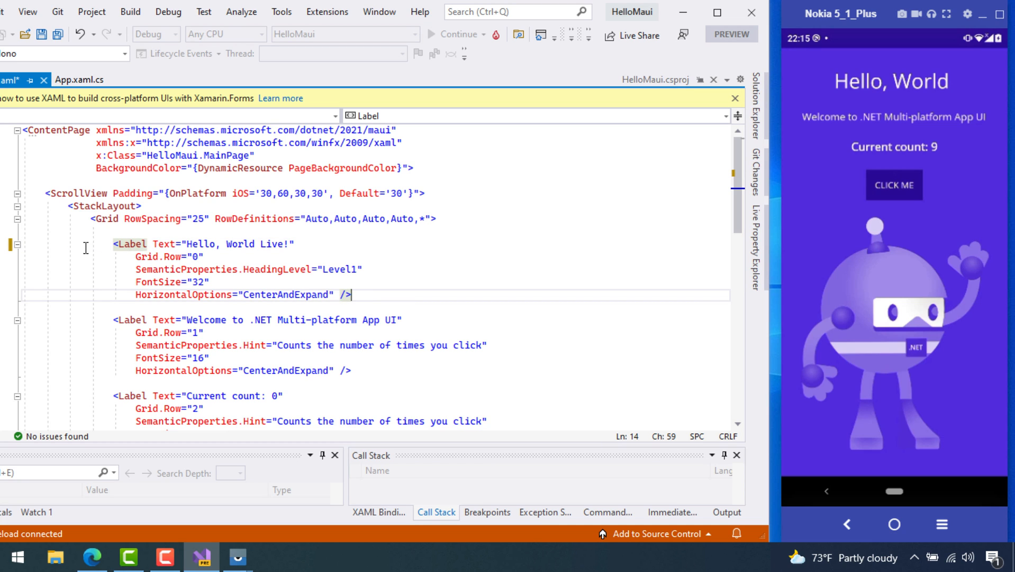
# Tap the counter button in the phone app and review the markup
pyautogui.click(907, 187)
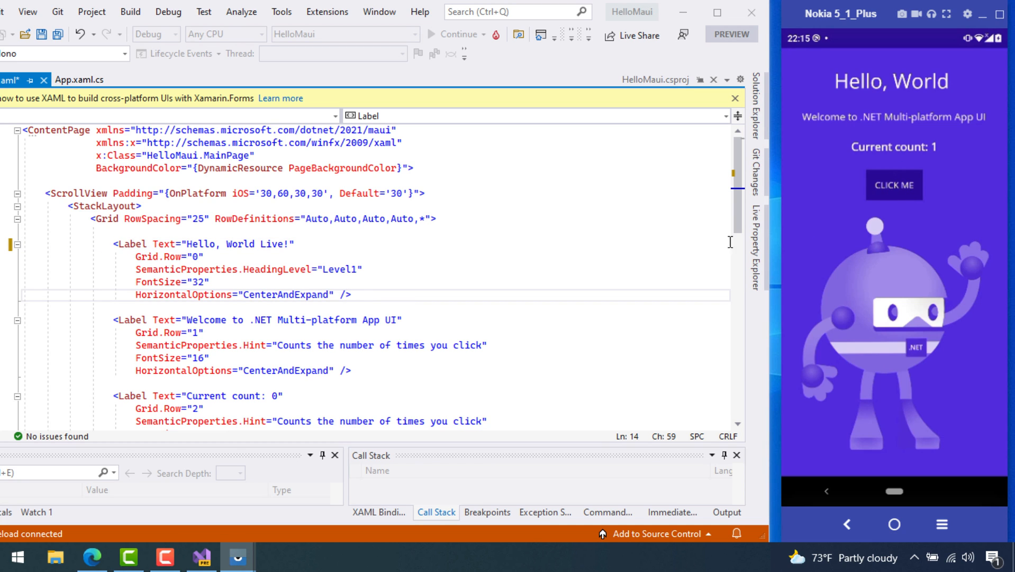
pyautogui.click(497, 35)
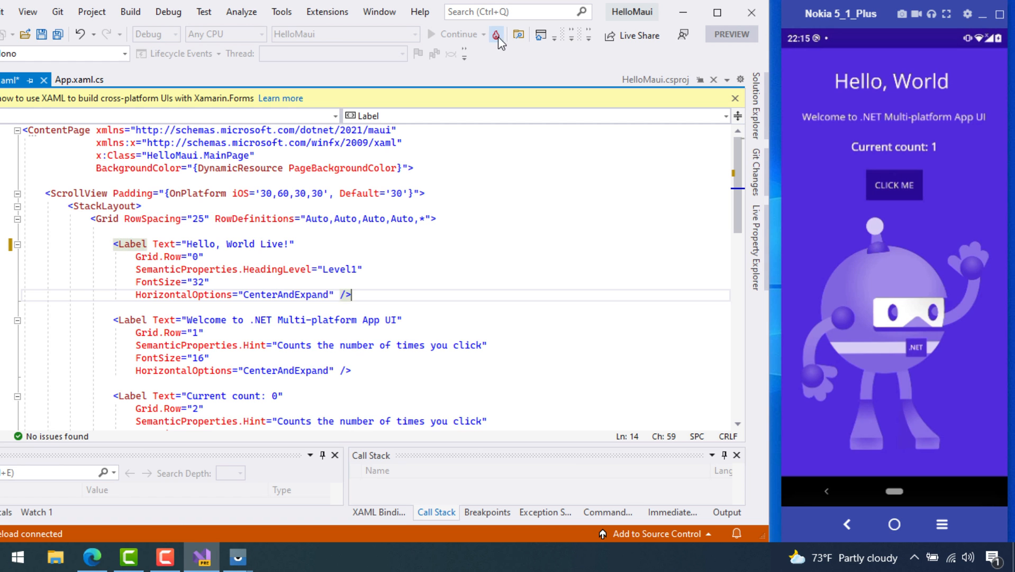
pyautogui.scroll(-12, 287, 289)
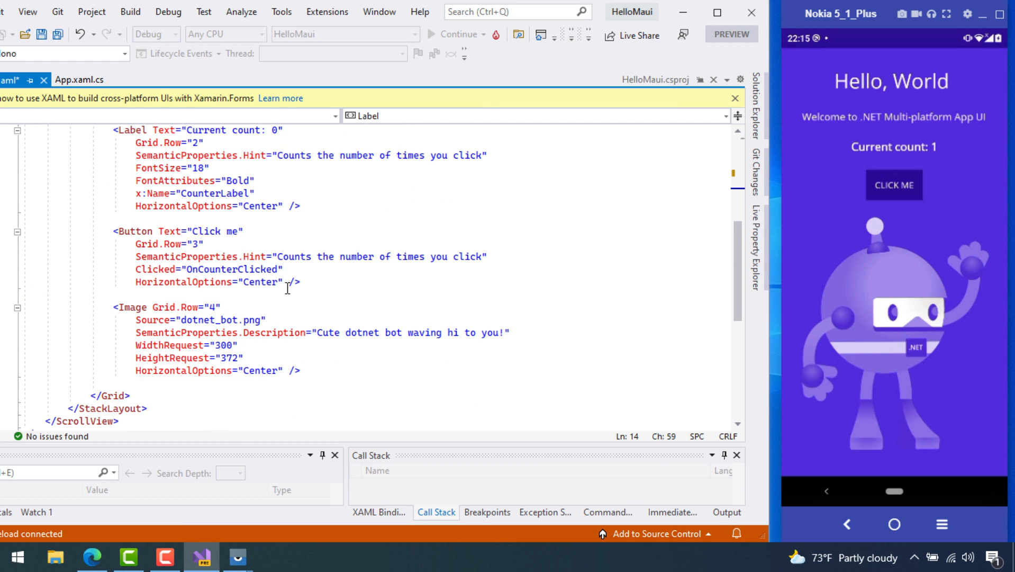
pyautogui.scroll(5, 290, 288)
pyautogui.scroll(7, 306, 287)
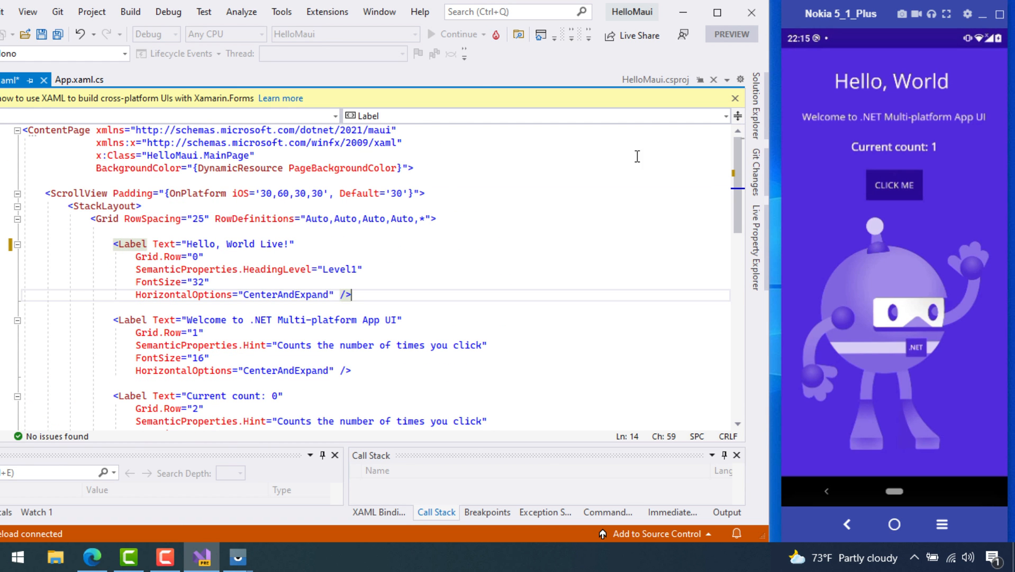
# Pin Solution Explorer beside the editor and resize it to widen the markup
pyautogui.click(757, 105)
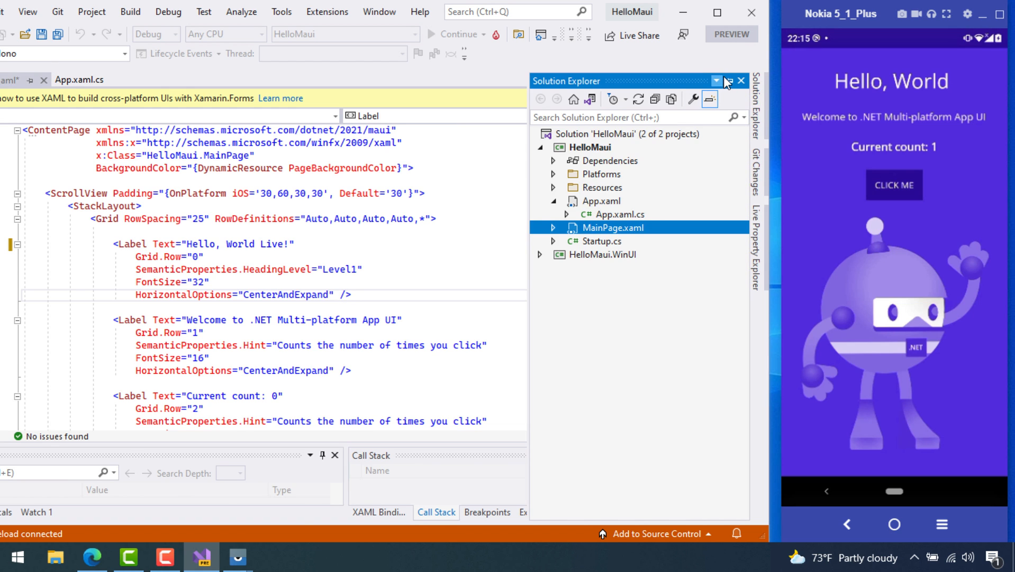
pyautogui.click(730, 80)
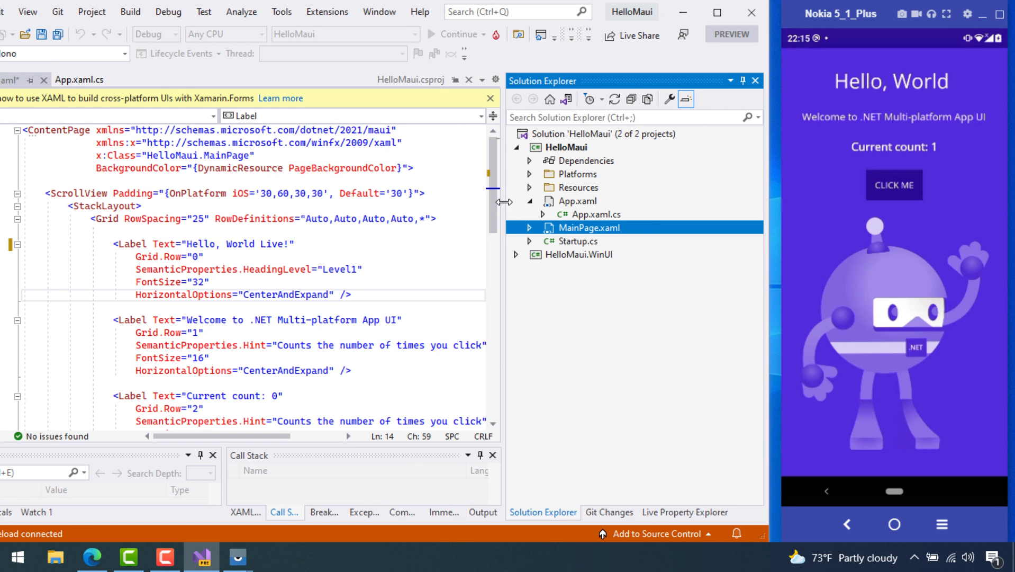
pyautogui.moveTo(504, 202); pyautogui.dragTo(593, 228)
pyautogui.click(380, 242)
pyautogui.scroll(-4, 380, 241)
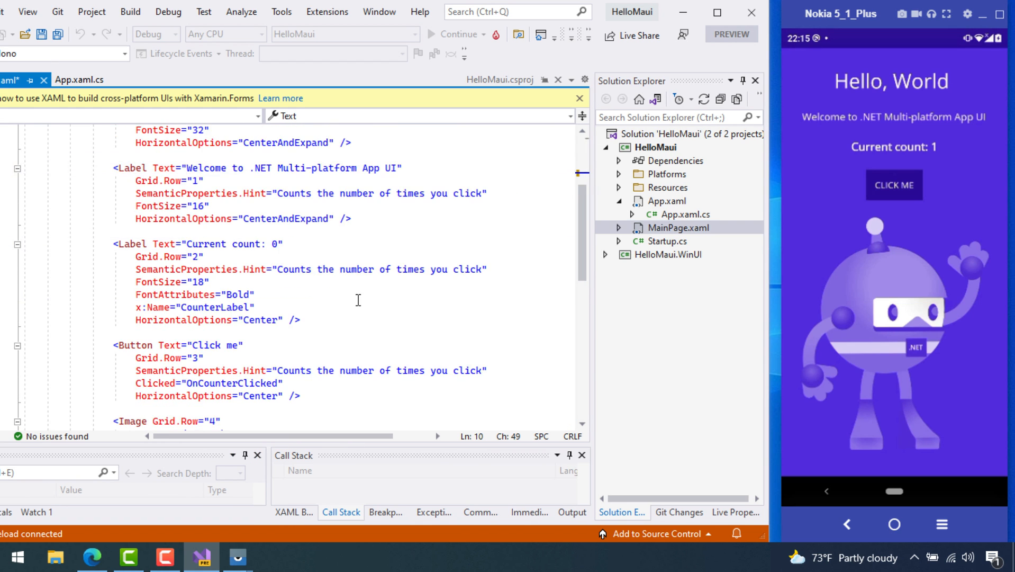
pyautogui.scroll(4, 379, 242)
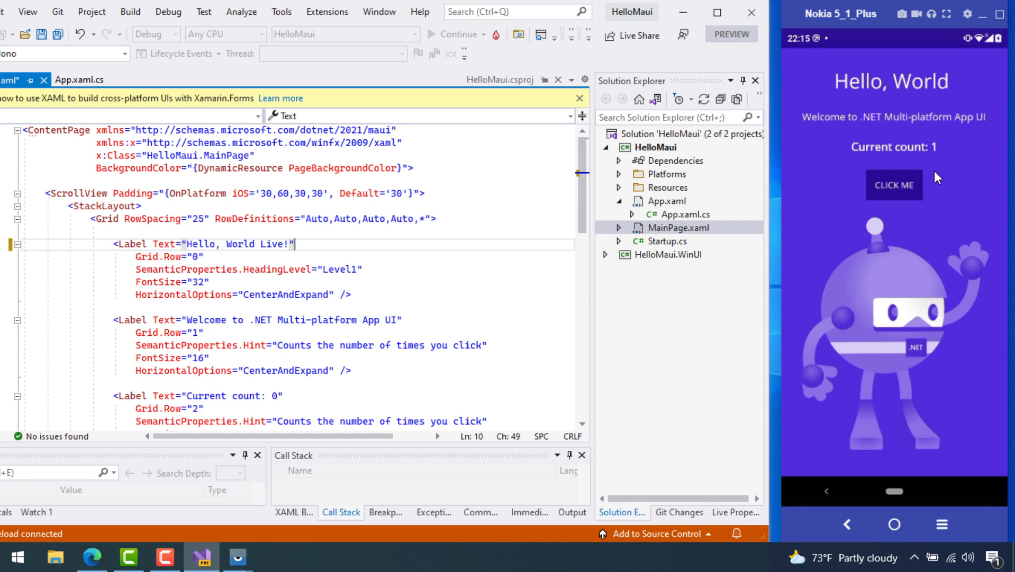
# Tap CLICK ME on the phone app, bringing the count to 3
pyautogui.click(916, 191)
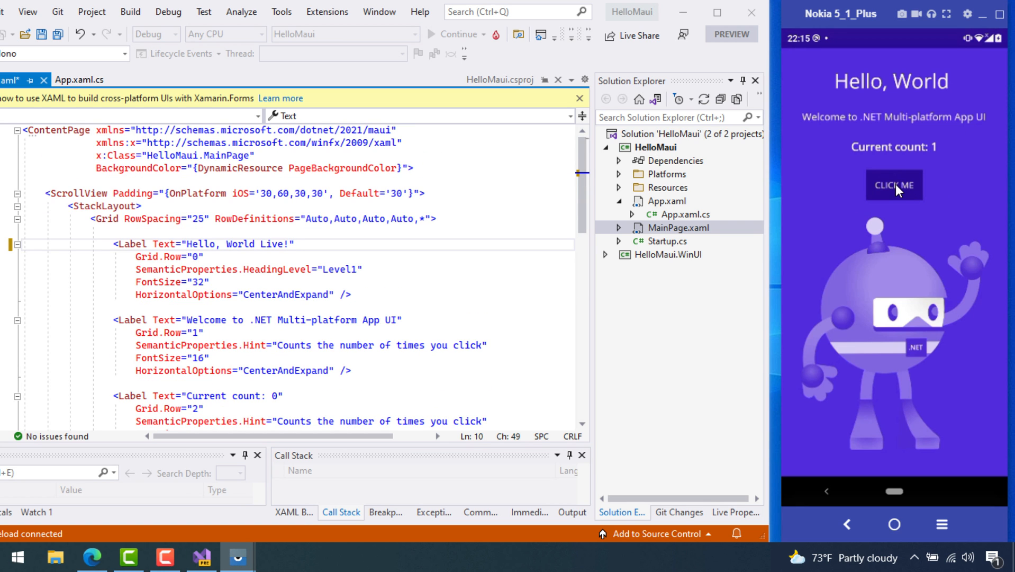
pyautogui.click(381, 294)
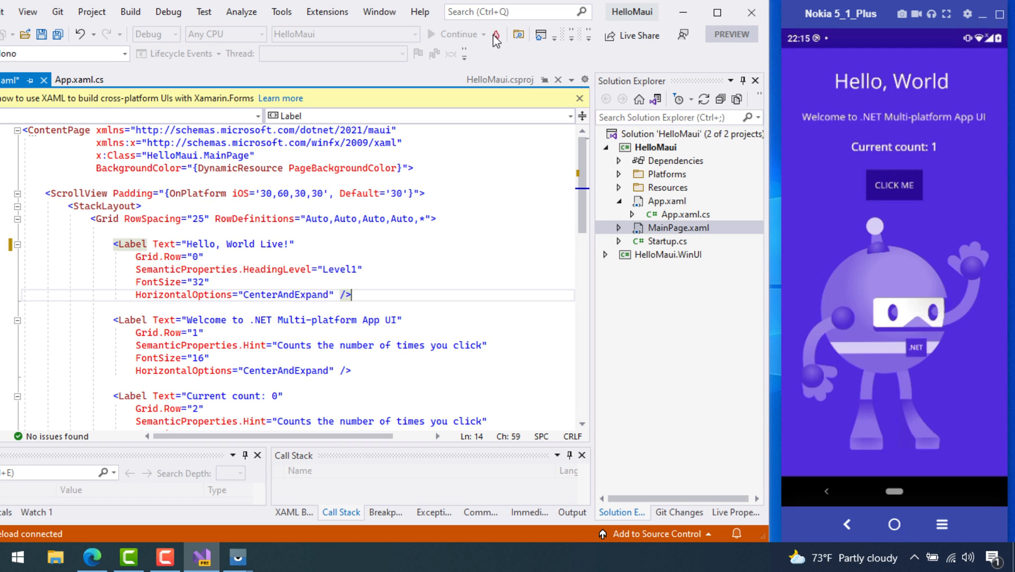
pyautogui.click(891, 181)
pyautogui.click(891, 181)
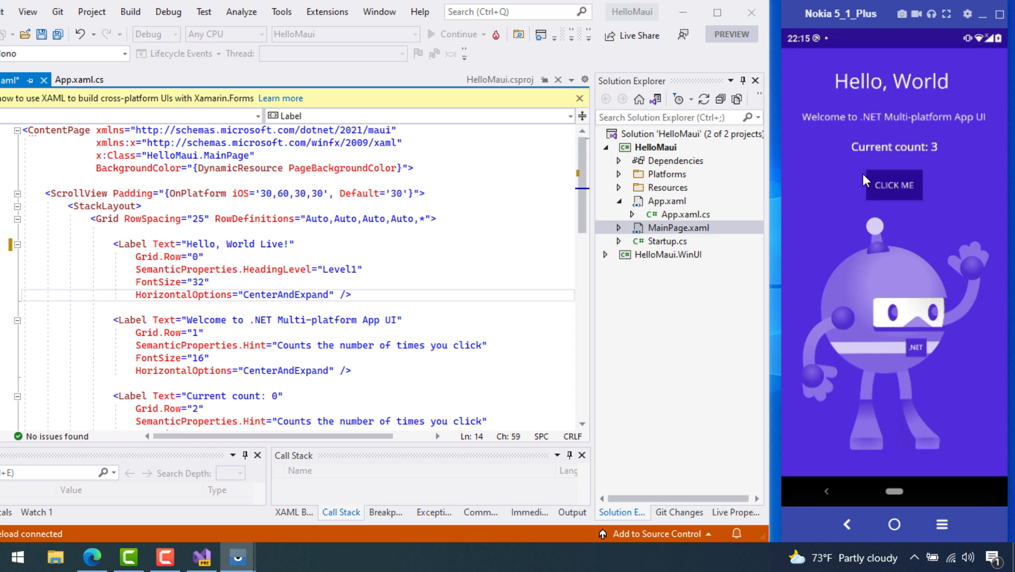
pyautogui.click(459, 185)
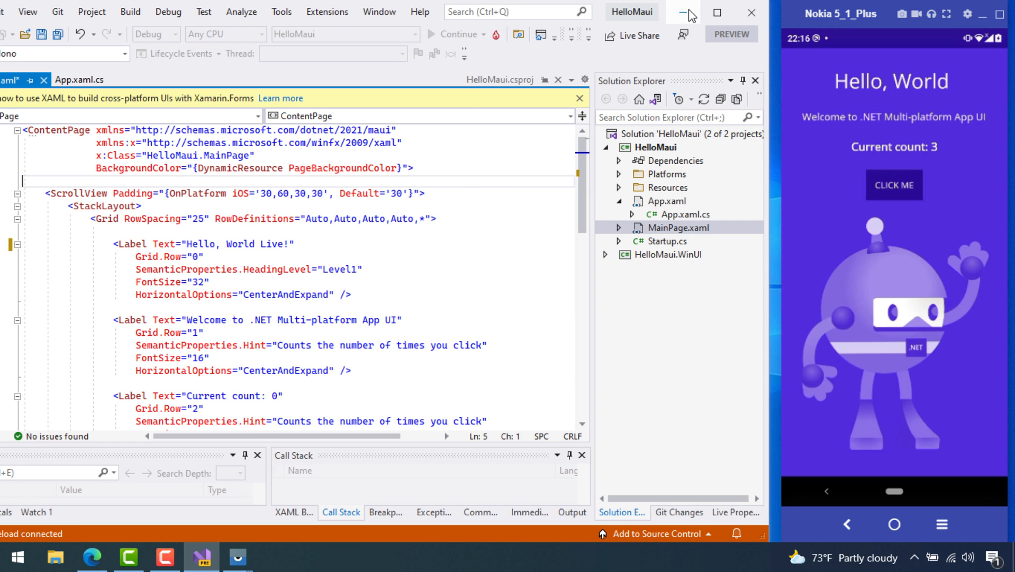
# Stop phone debugging, set HelloMaui.WinUI as the startup project, and run it
pyautogui.click(719, 11)
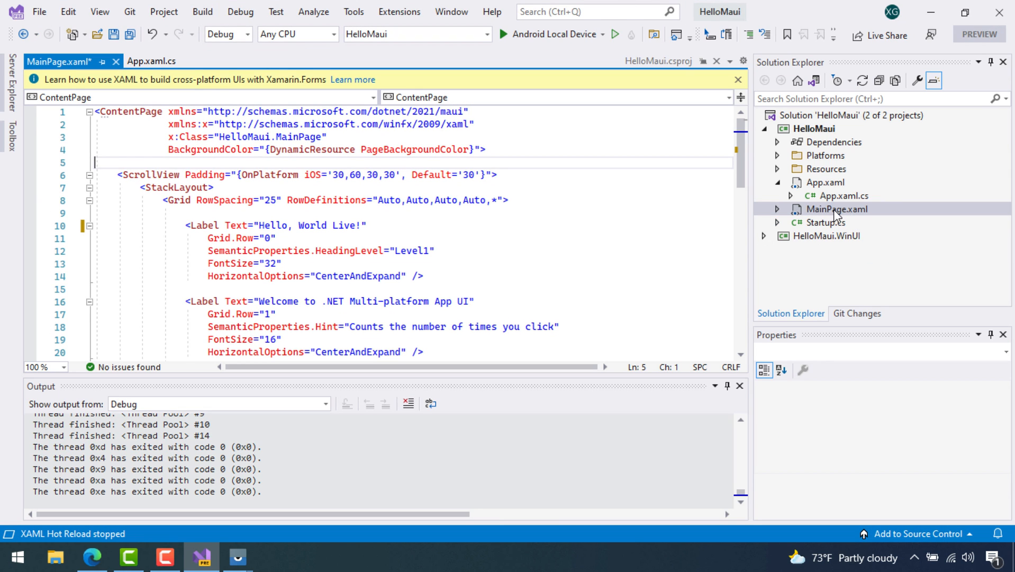
pyautogui.click(835, 222)
pyautogui.rightClick(819, 235)
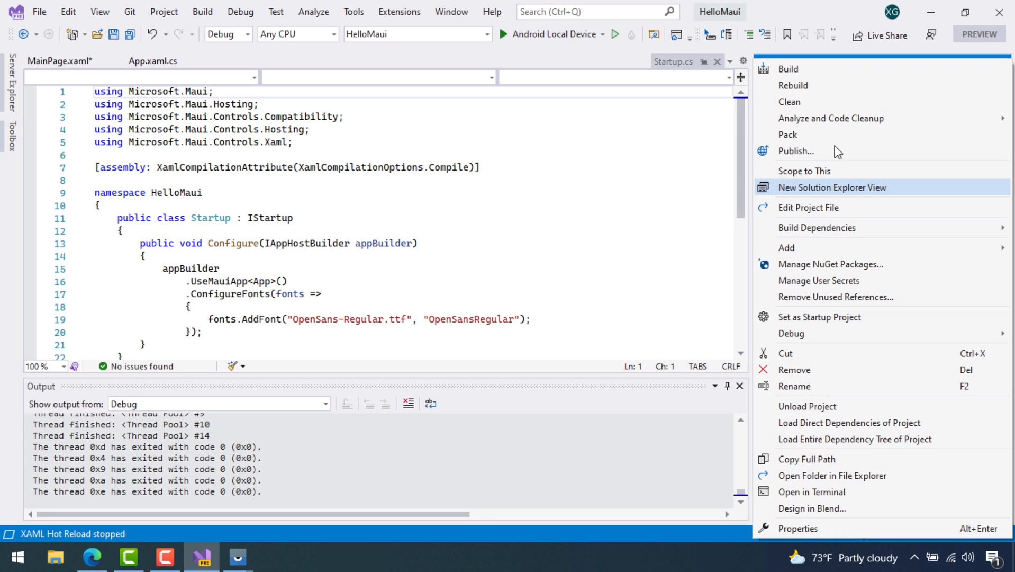
pyautogui.click(806, 317)
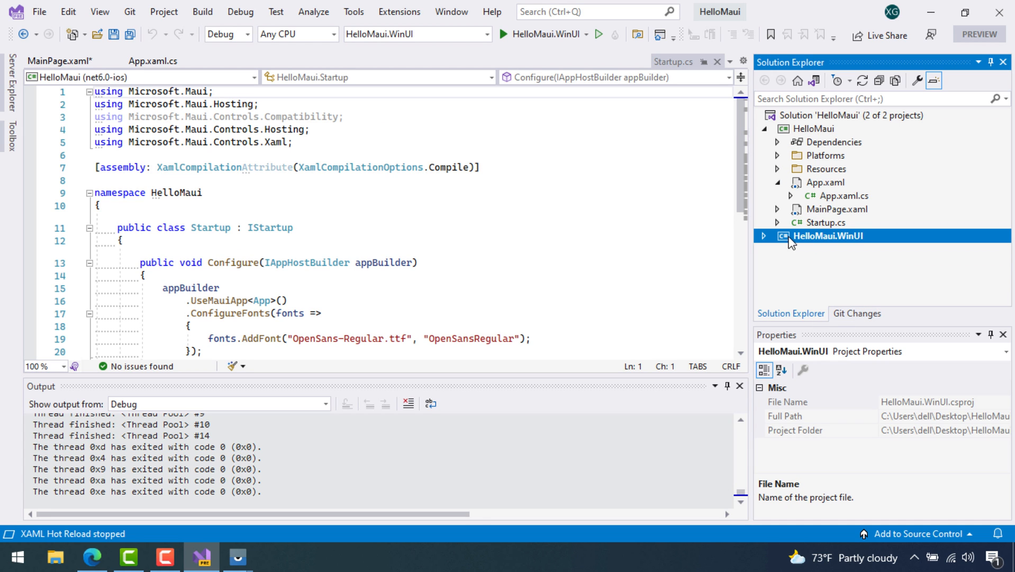
pyautogui.click(545, 35)
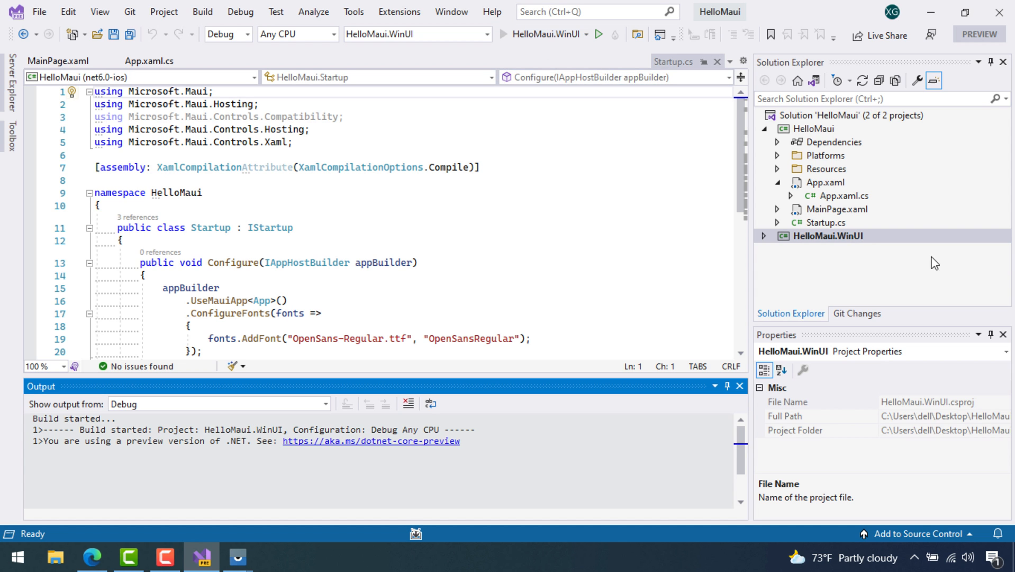
pyautogui.click(577, 207)
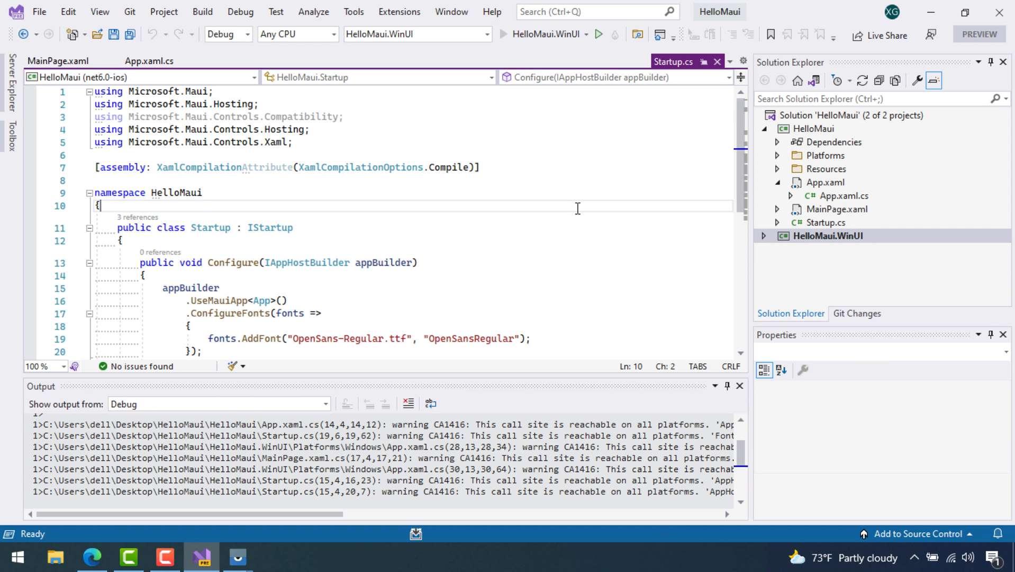